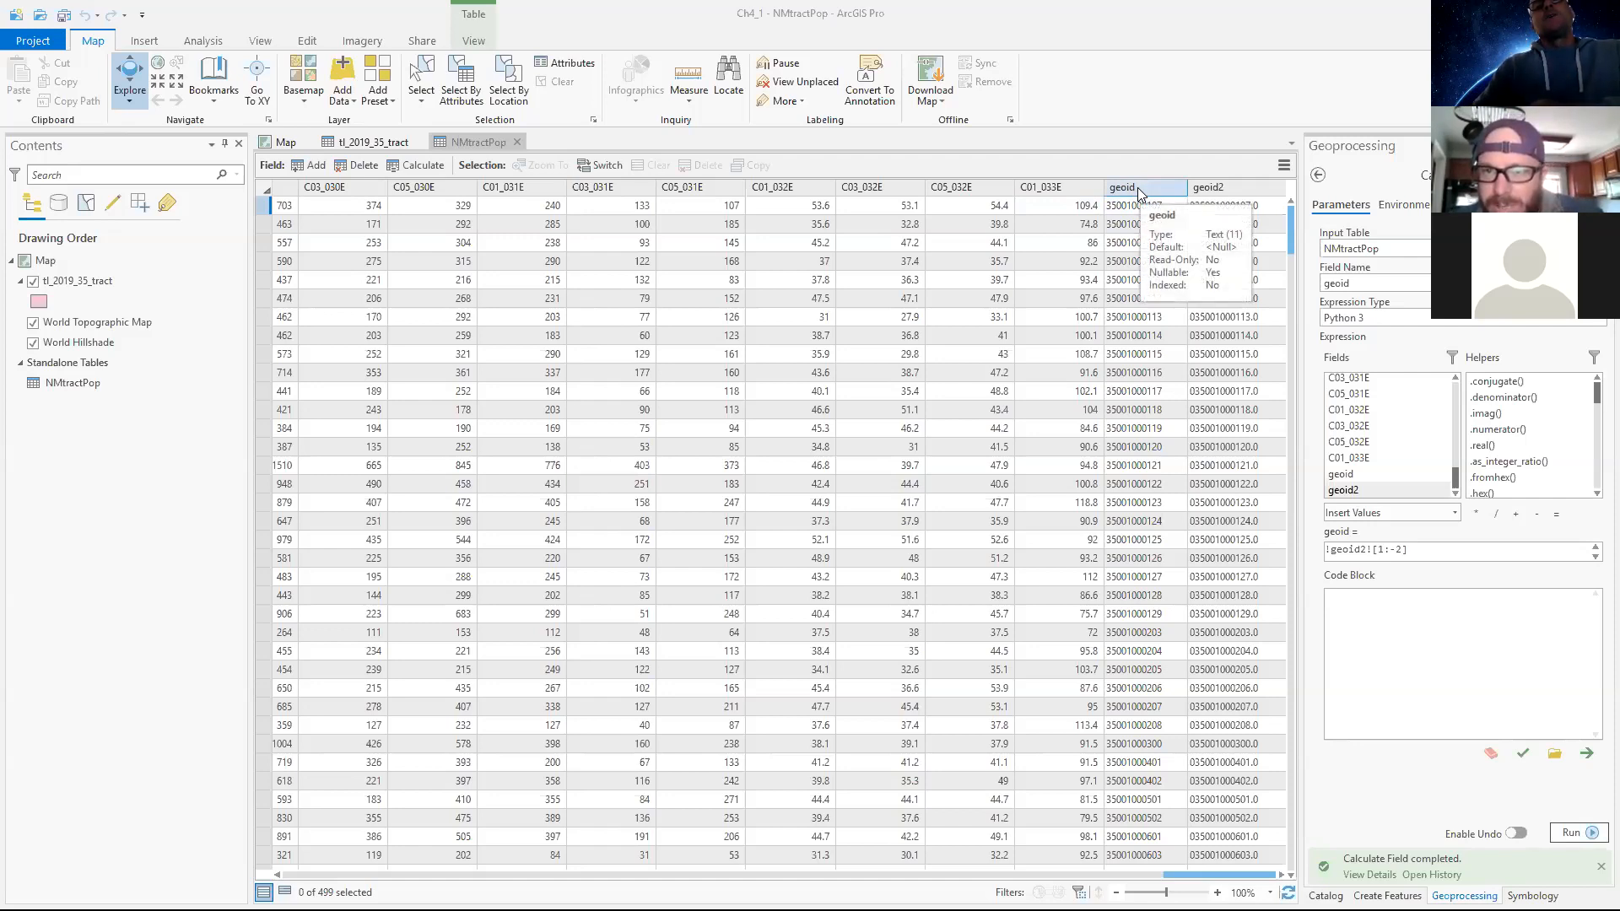
Compare the GEOID values in the tl_2019_35_tract attribute table with the geoid values in the NMtractPop table.
{"action": "left_click", "coordinate": [358, 145]}
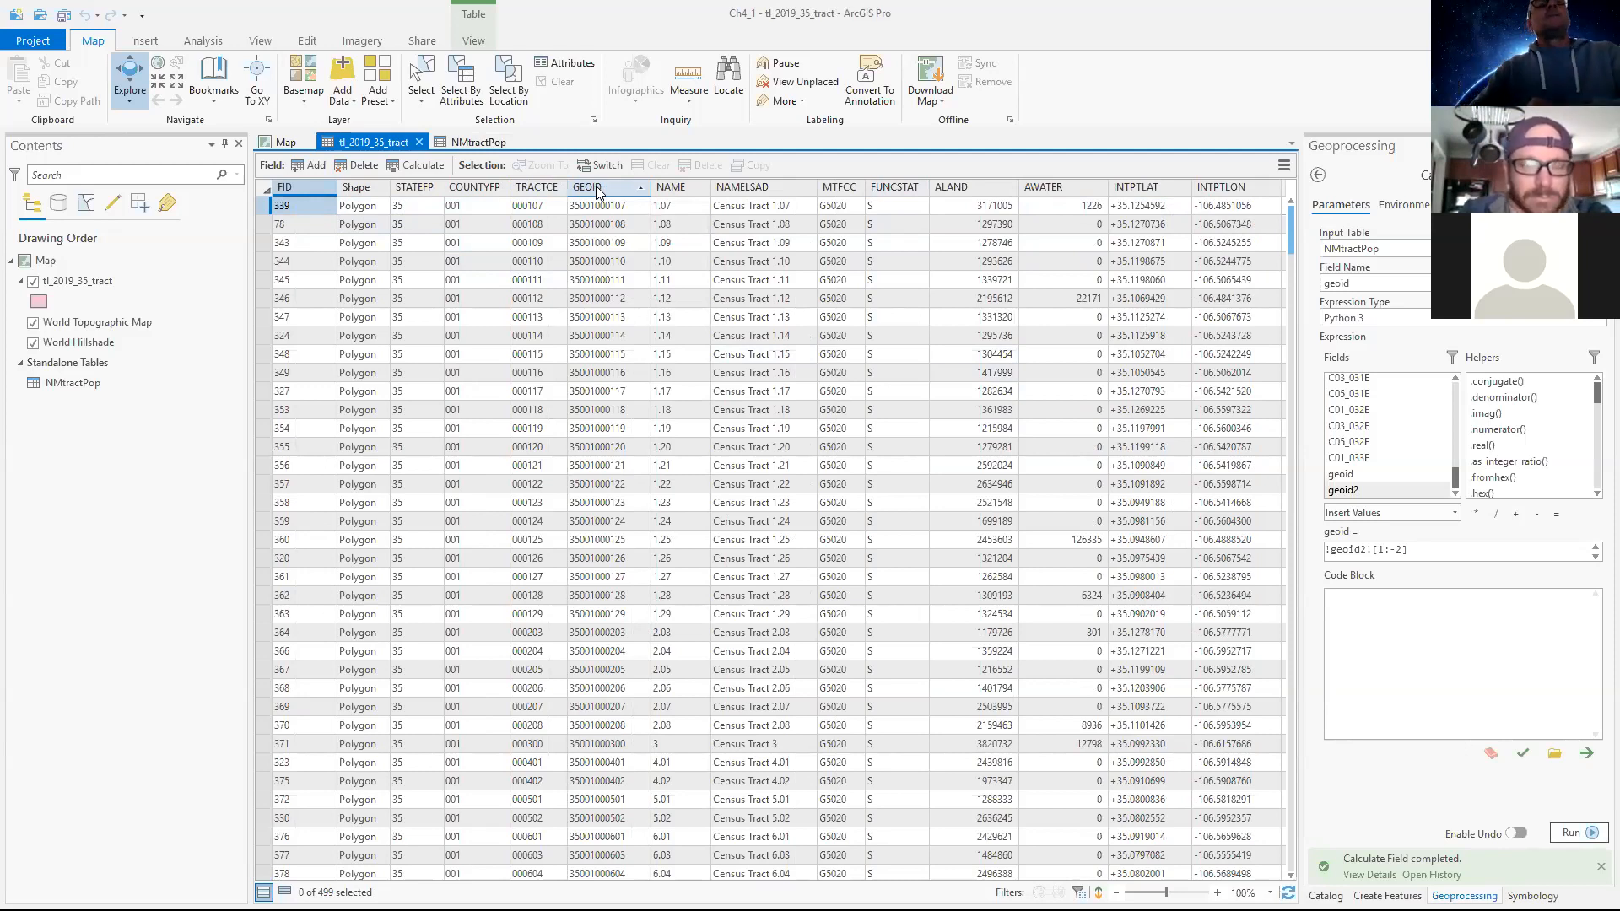
{"action": "left_click", "coordinate": [600, 207]}
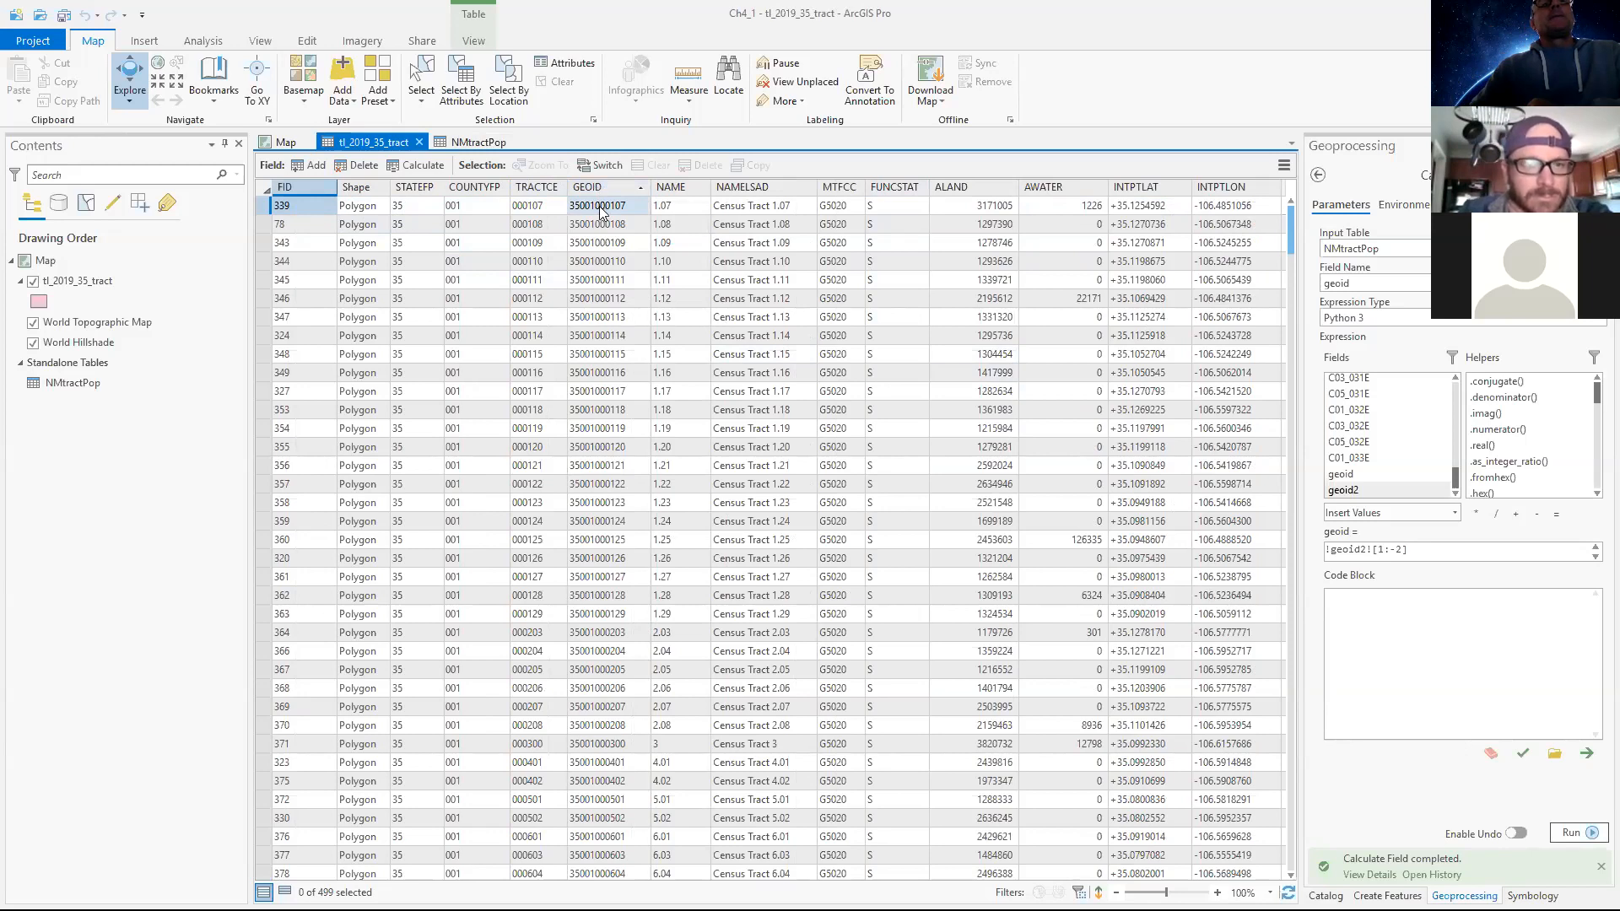
{"action": "left_click", "coordinate": [606, 222]}
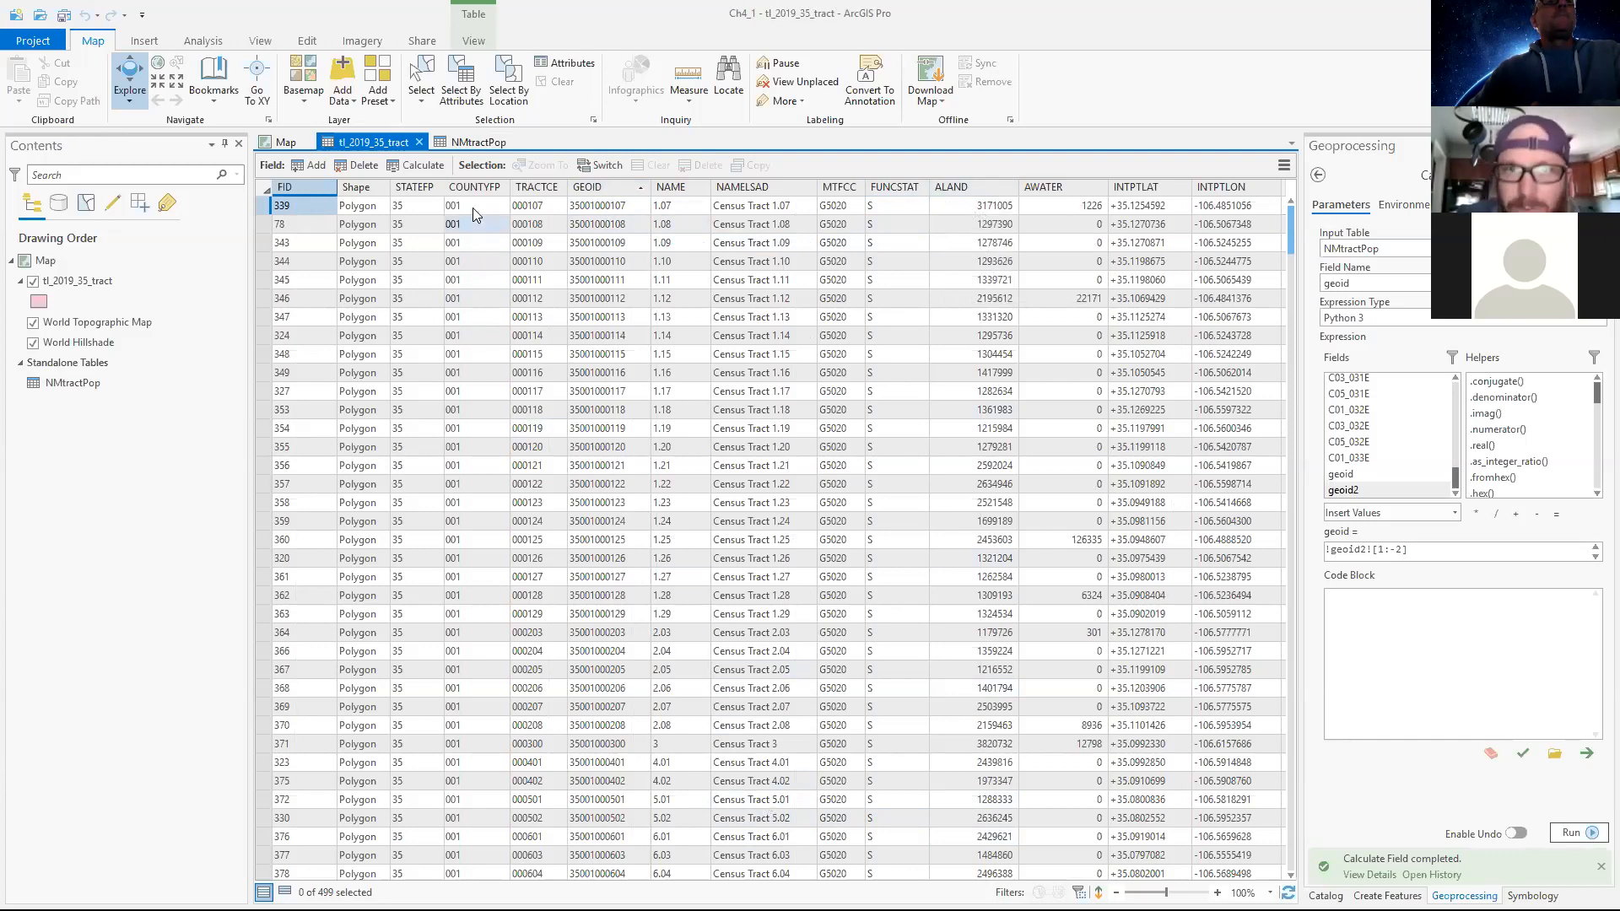
{"action": "left_click", "coordinate": [475, 145]}
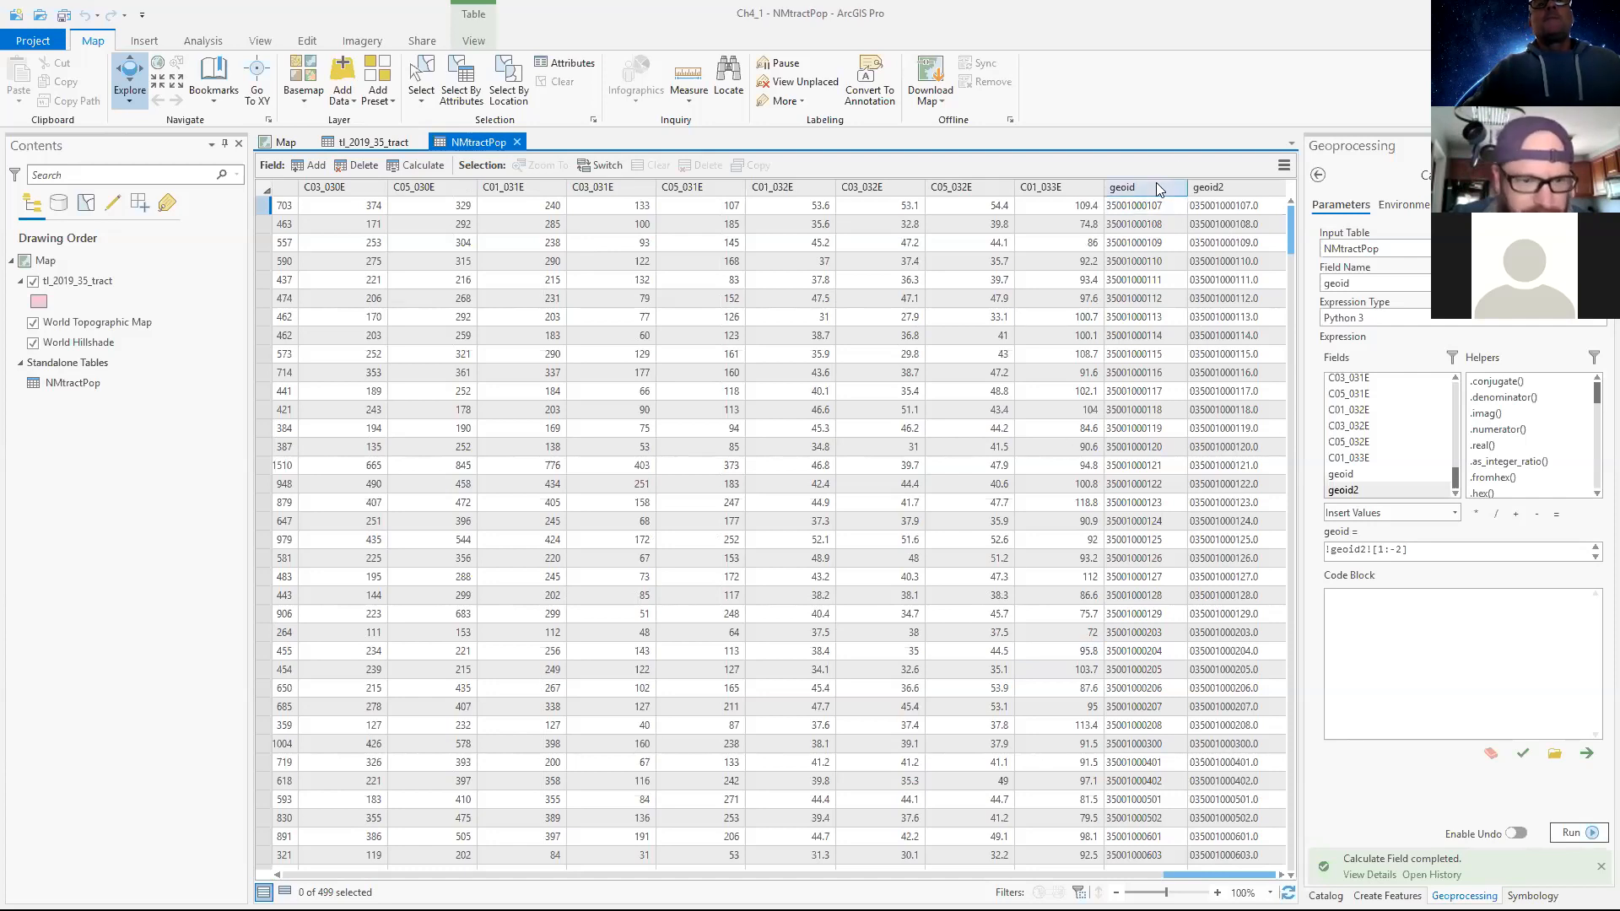
Try to add a new Text field with a length of 255 to the NMtractPop table.
{"action": "mouse_move", "coordinate": [1156, 182]}
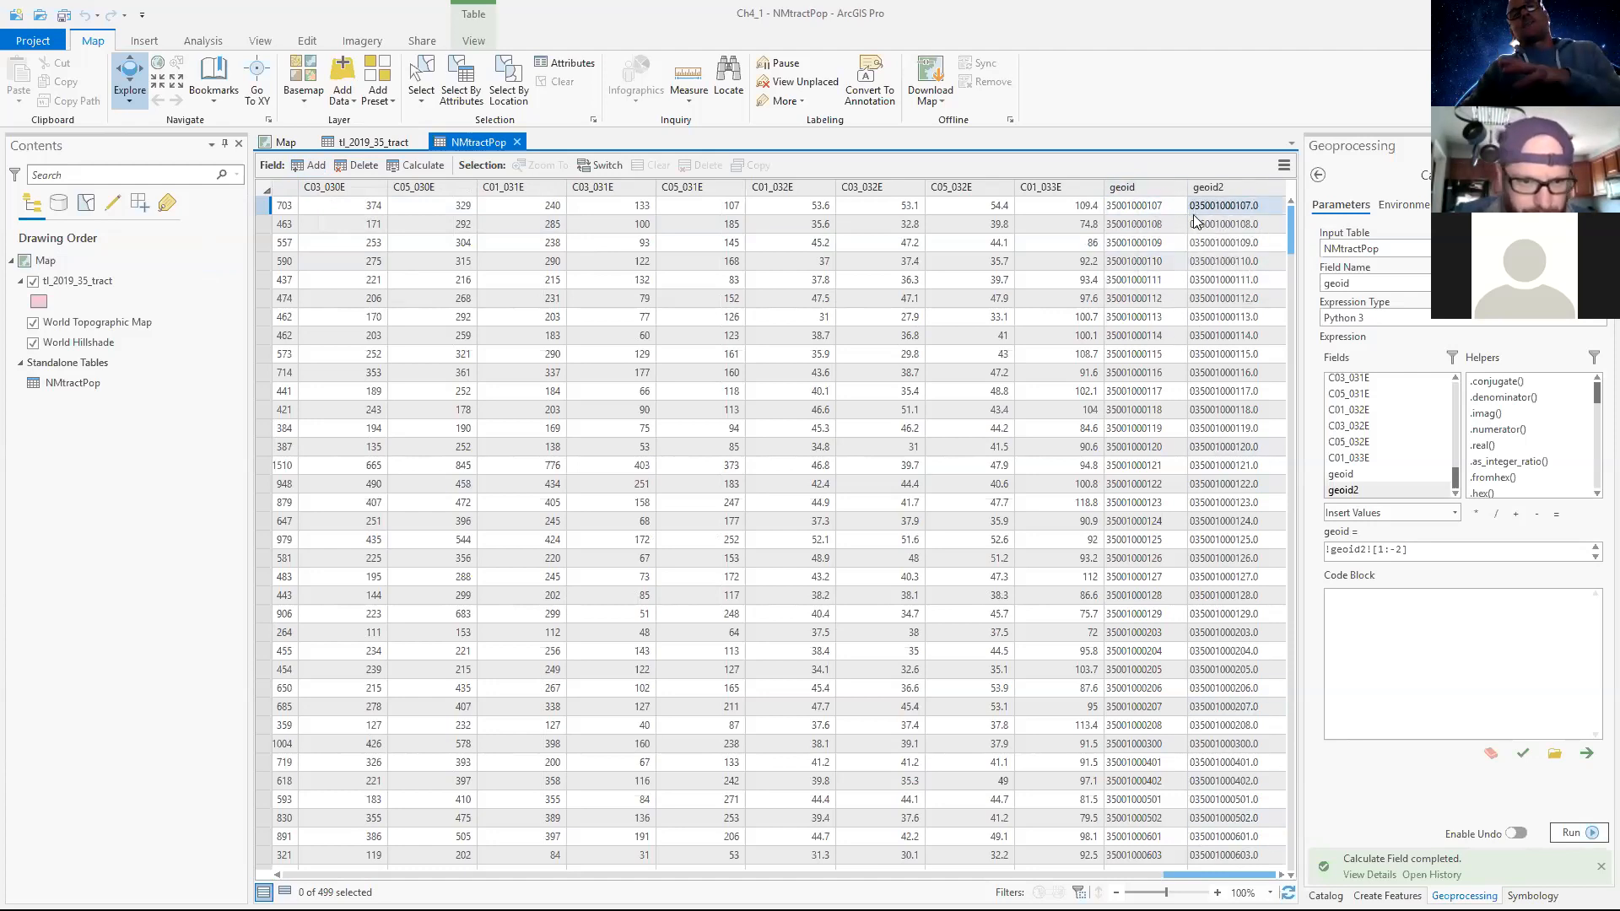
{"action": "left_click", "coordinate": [317, 166]}
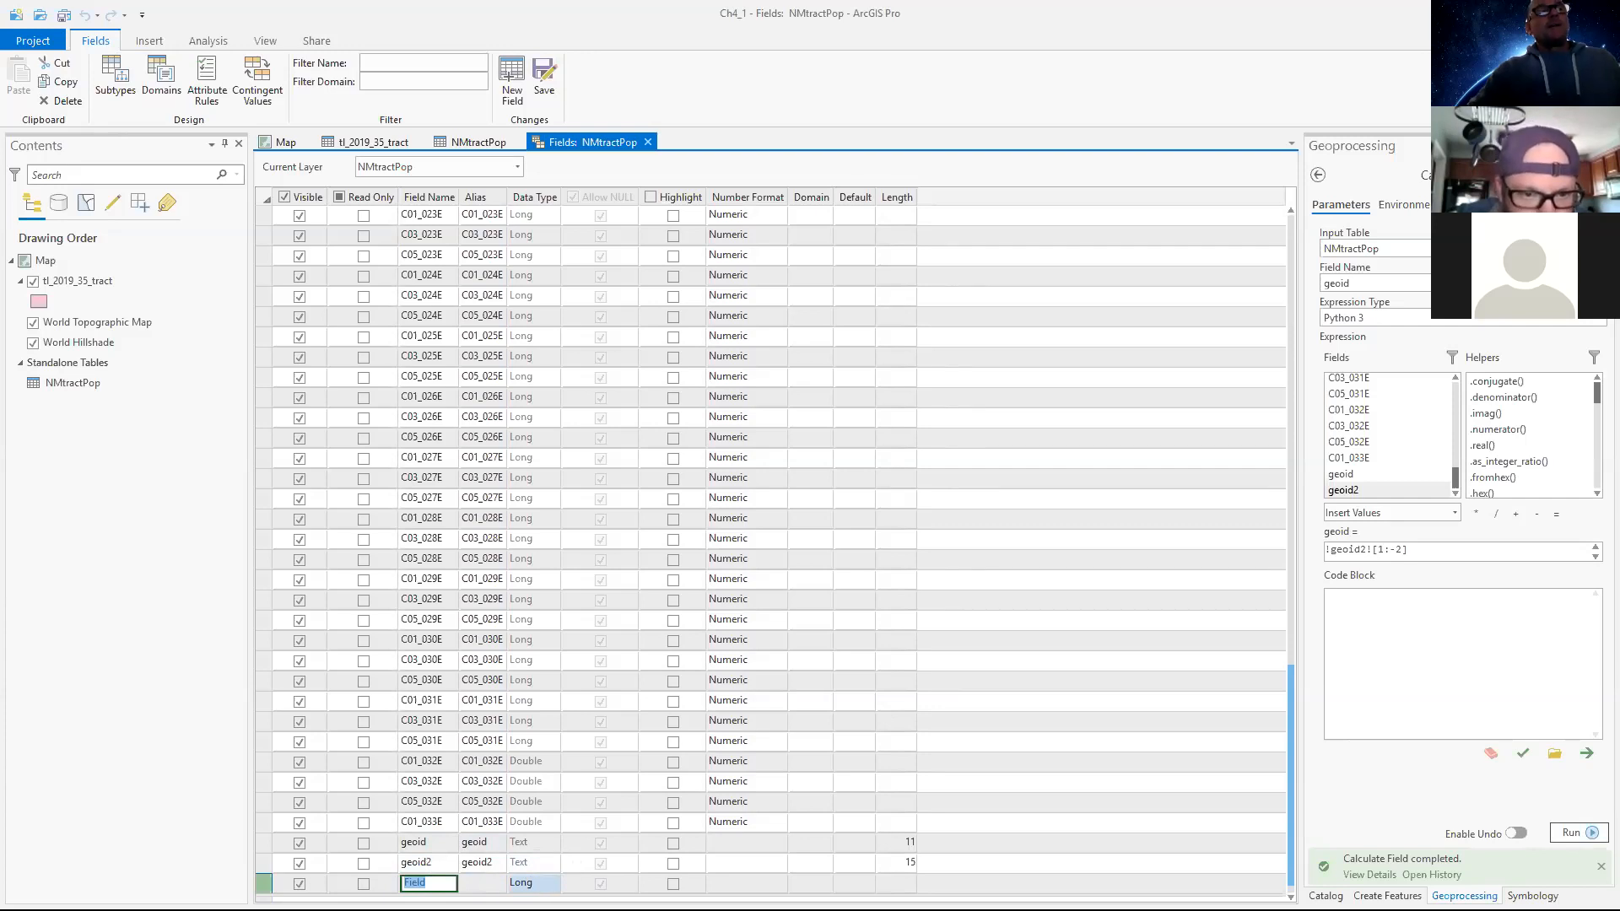
{"action": "left_click", "coordinate": [527, 883]}
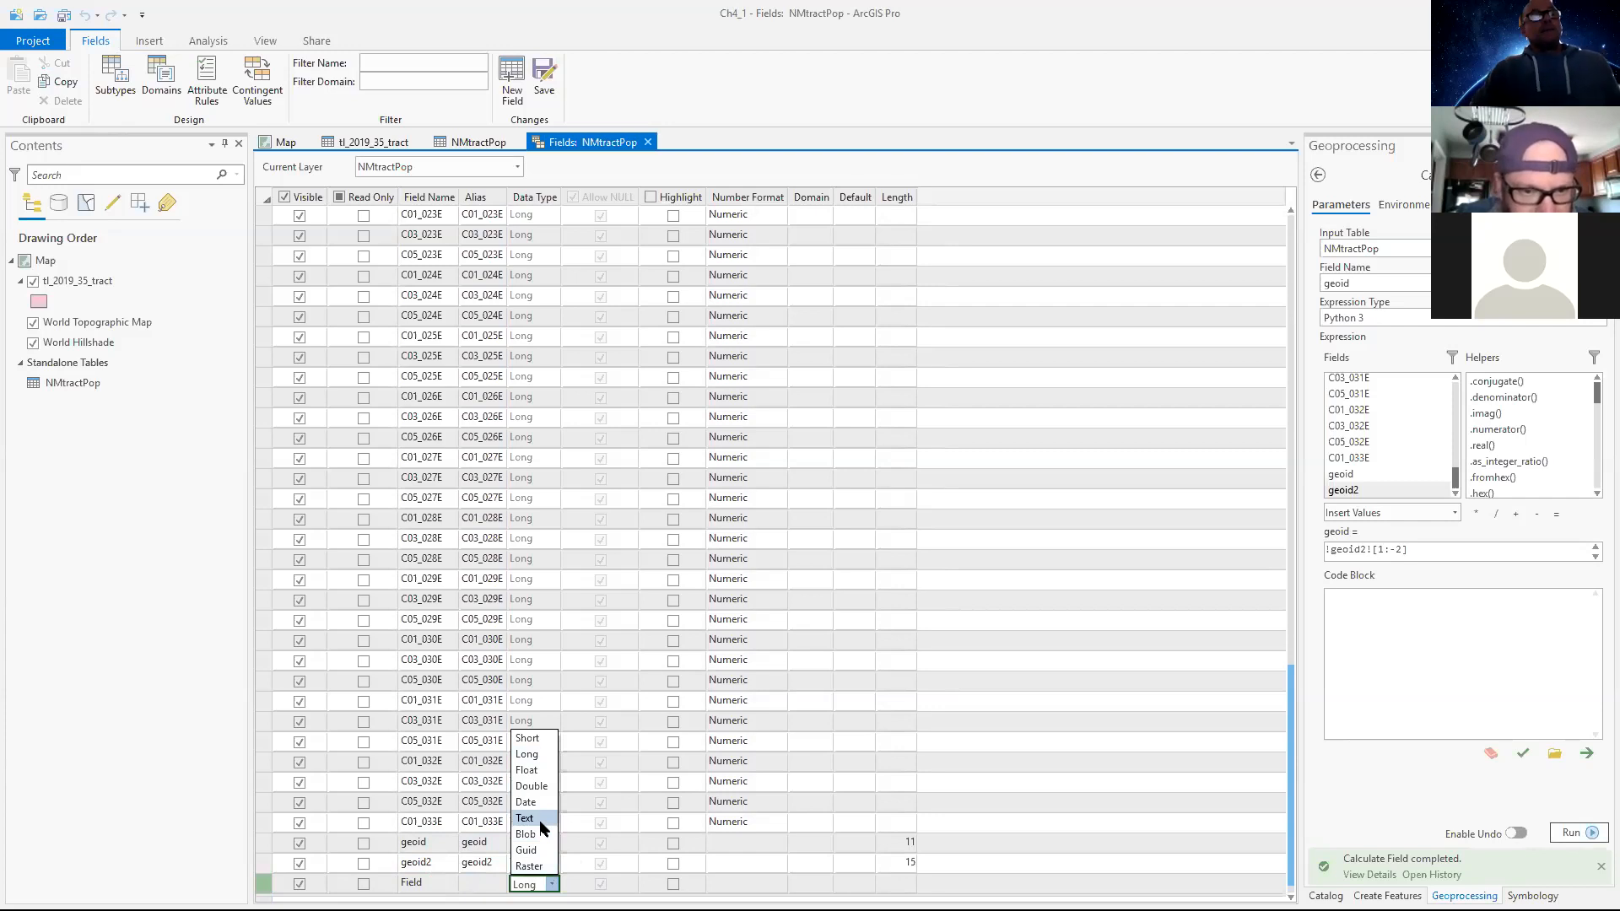
{"action": "left_click", "coordinate": [525, 819]}
{"action": "key", "text": "Tab"}
{"action": "key", "text": "Tab"}
{"action": "double_click", "coordinate": [897, 883]}
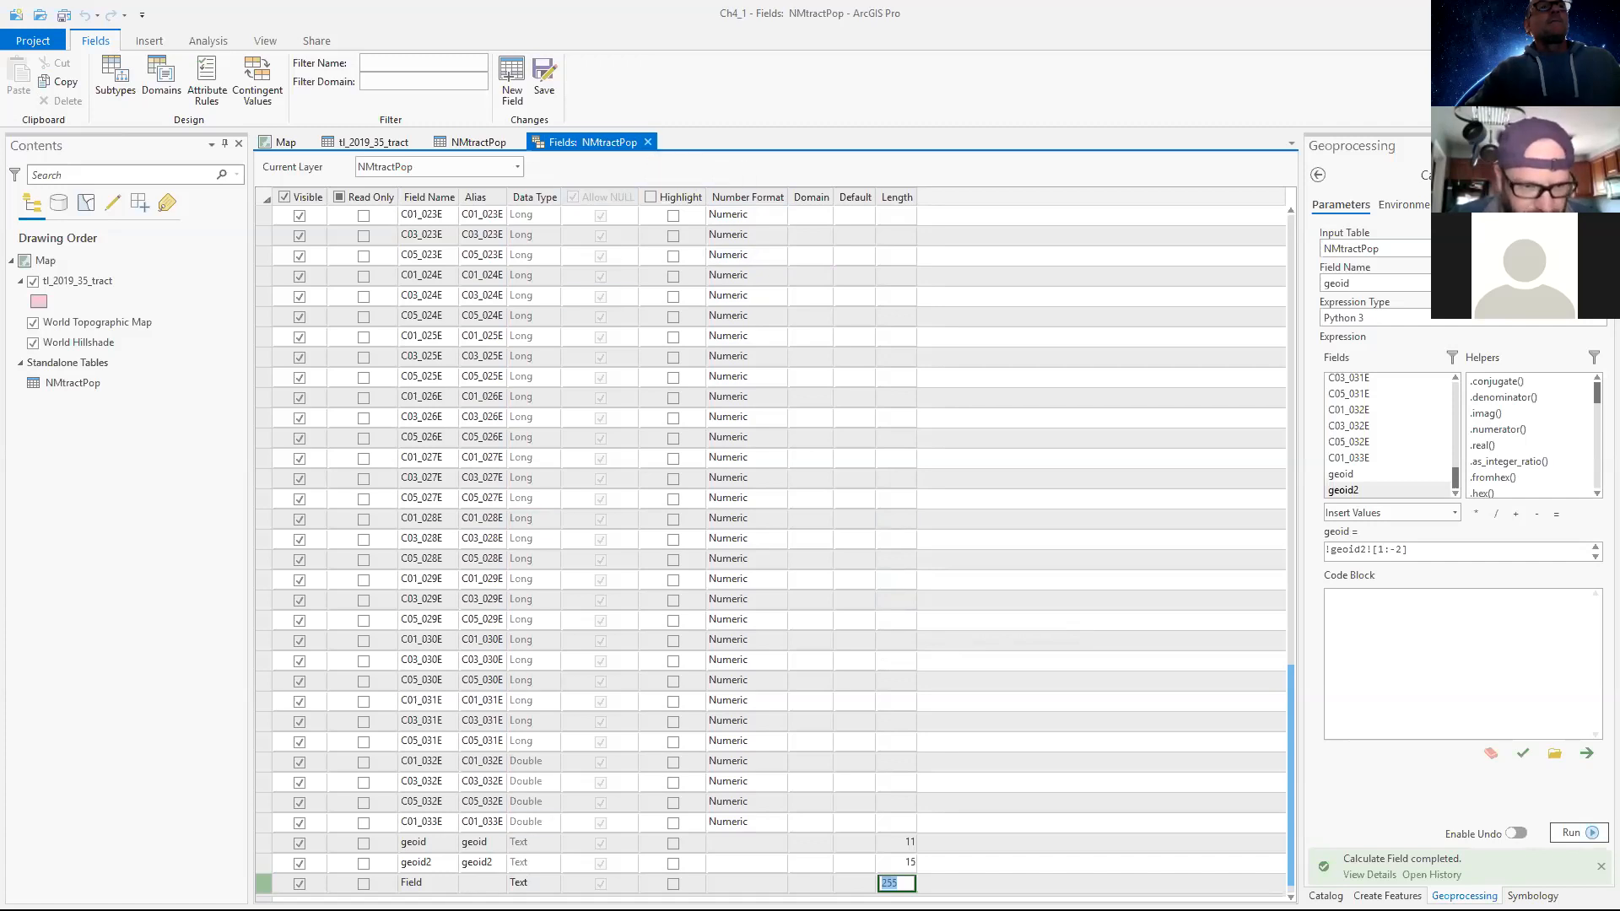
{"action": "left_click", "coordinate": [649, 142]}
{"action": "left_click", "coordinate": [865, 499]}
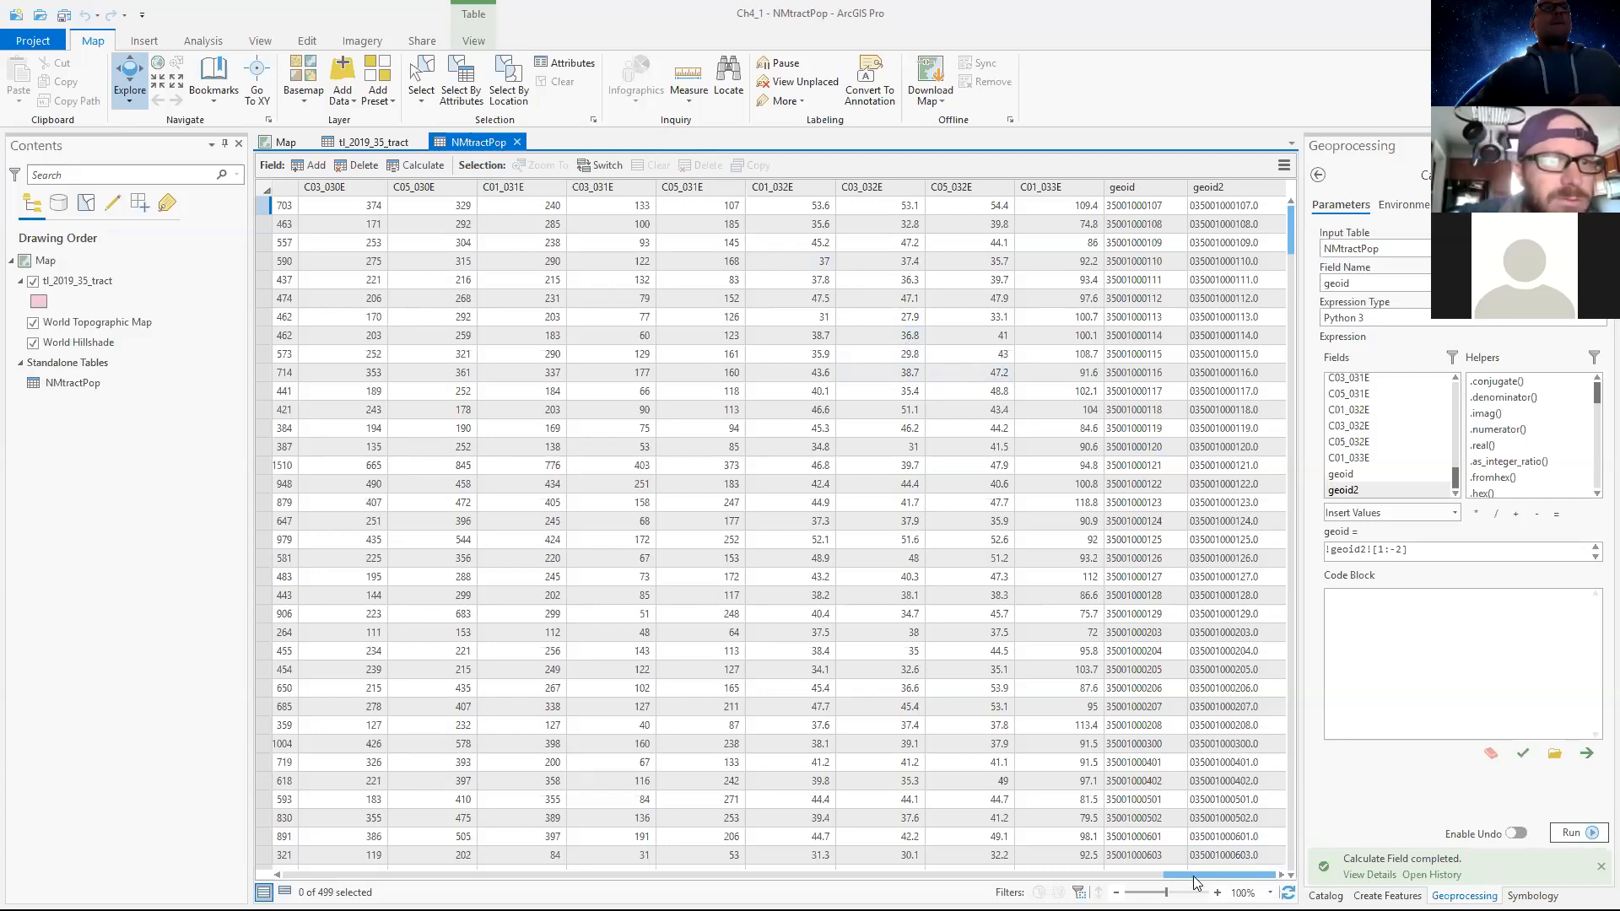
Switch between the tract attribute table and the NMtractPop table to compare their ID columns again.
{"action": "left_click", "coordinate": [368, 141]}
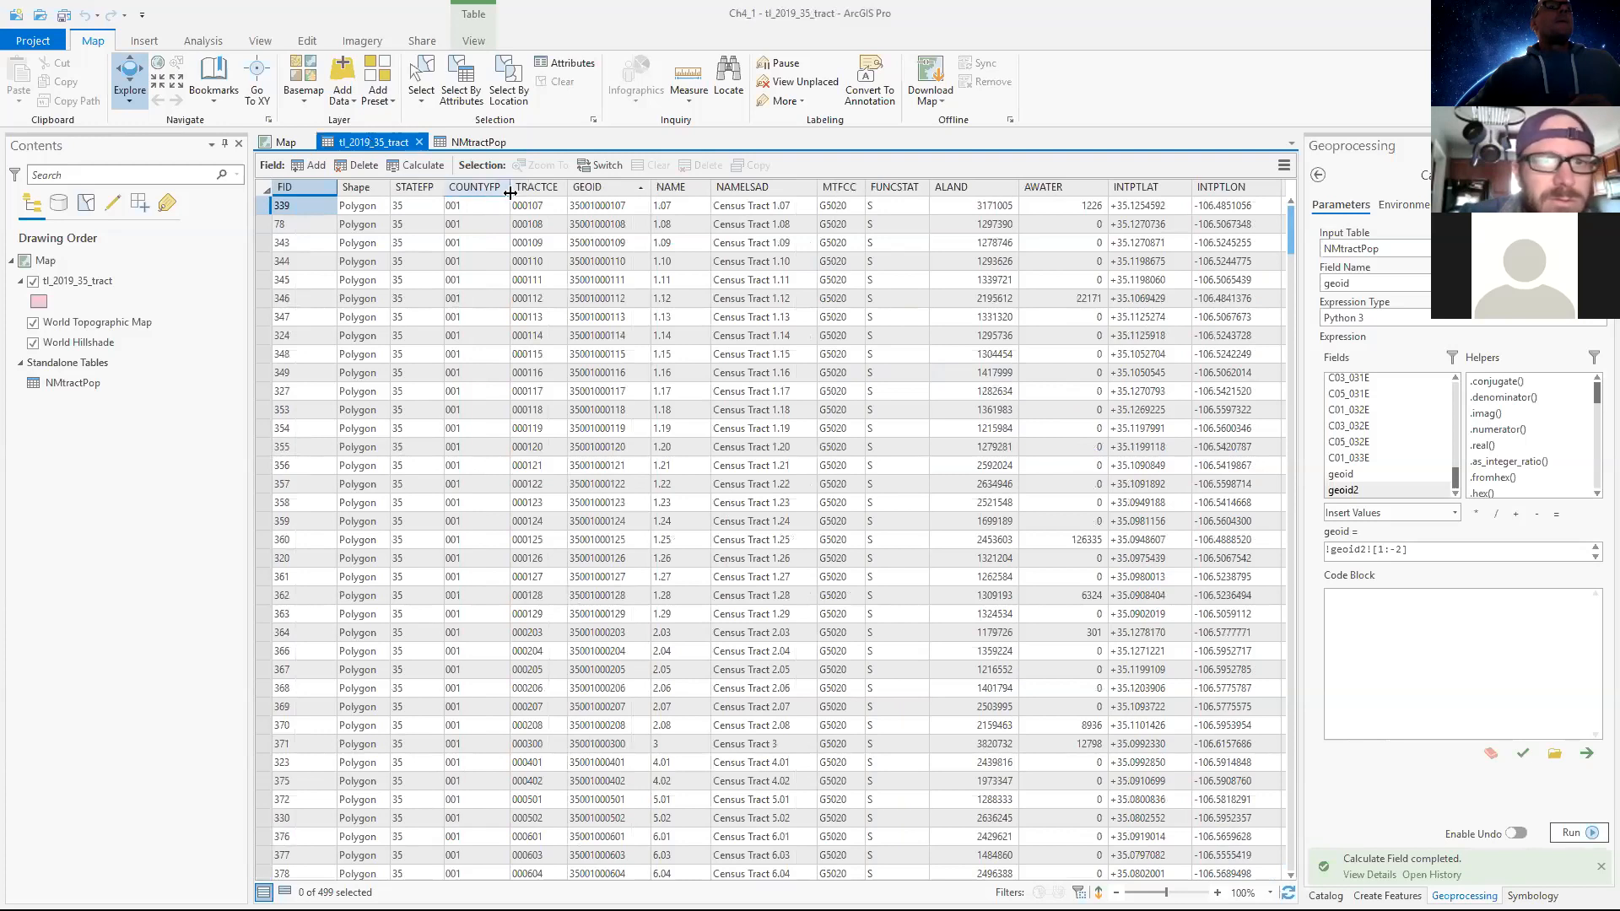
{"action": "left_click", "coordinate": [456, 143]}
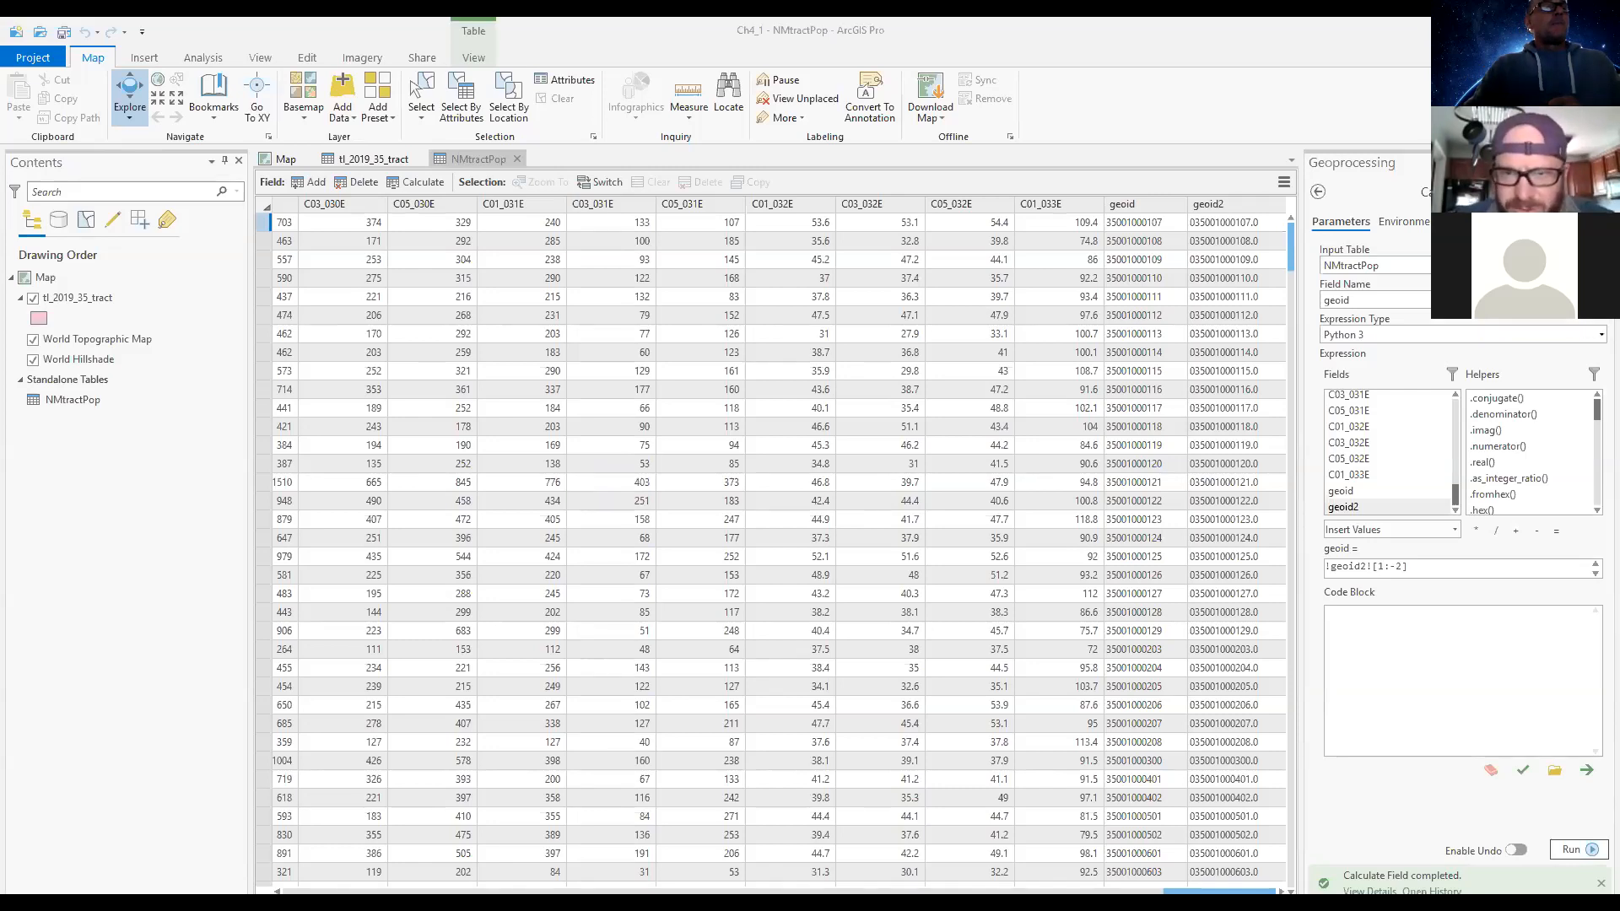
{"action": "left_click", "coordinate": [743, 426]}
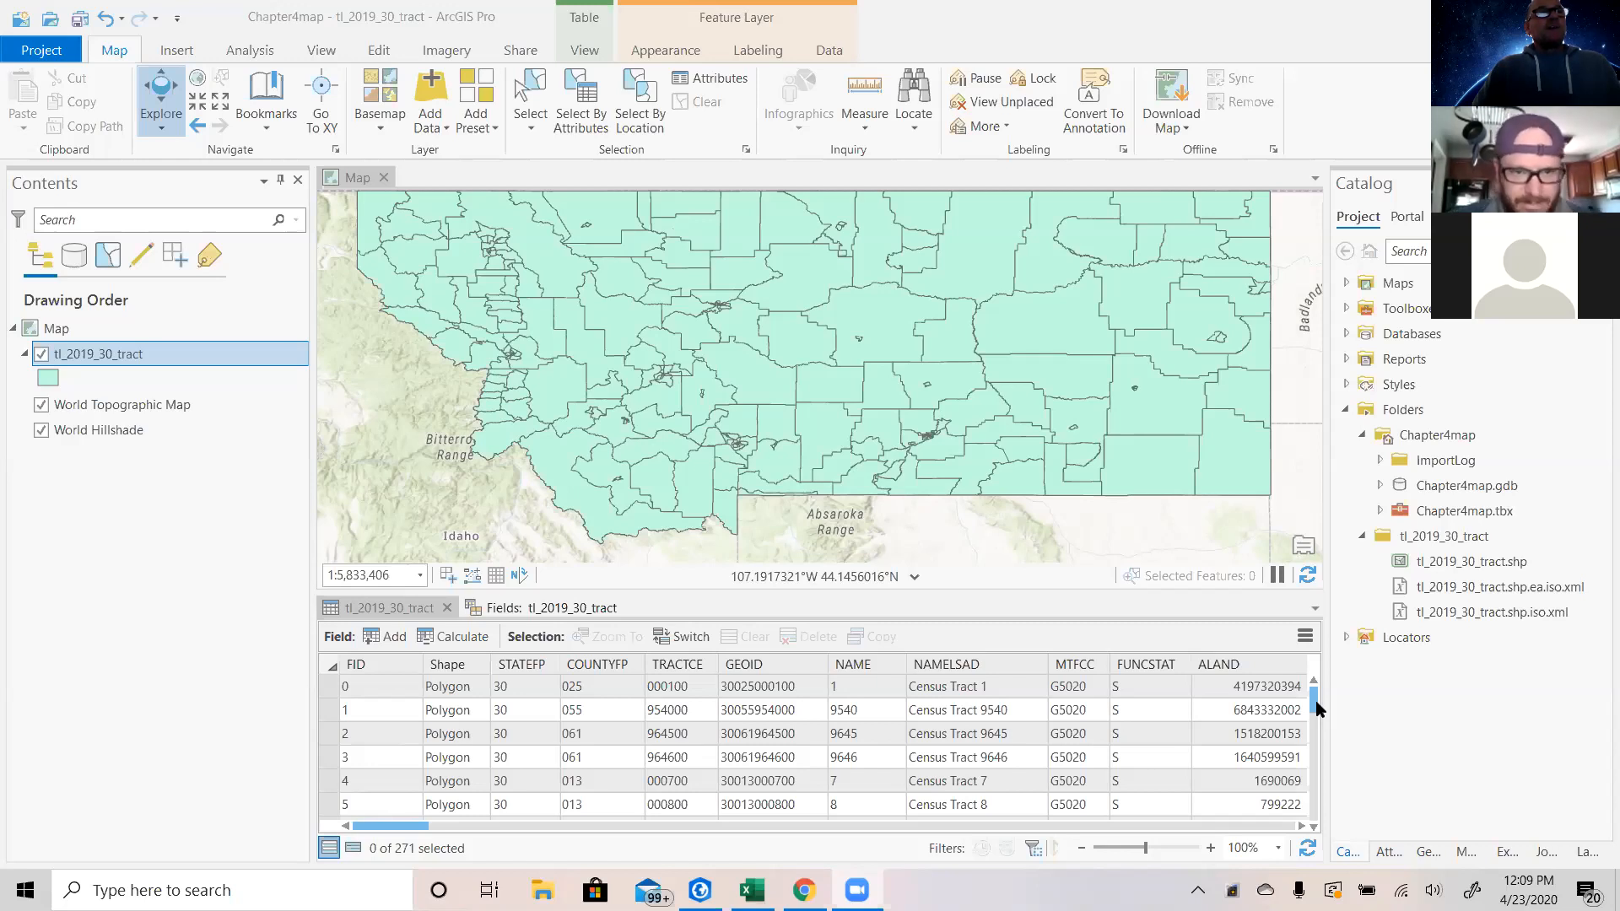
Review the fields of the tl_2019_30_tract layer and the Montana spreadsheet in Excel.
{"action": "left_click", "coordinate": [530, 608]}
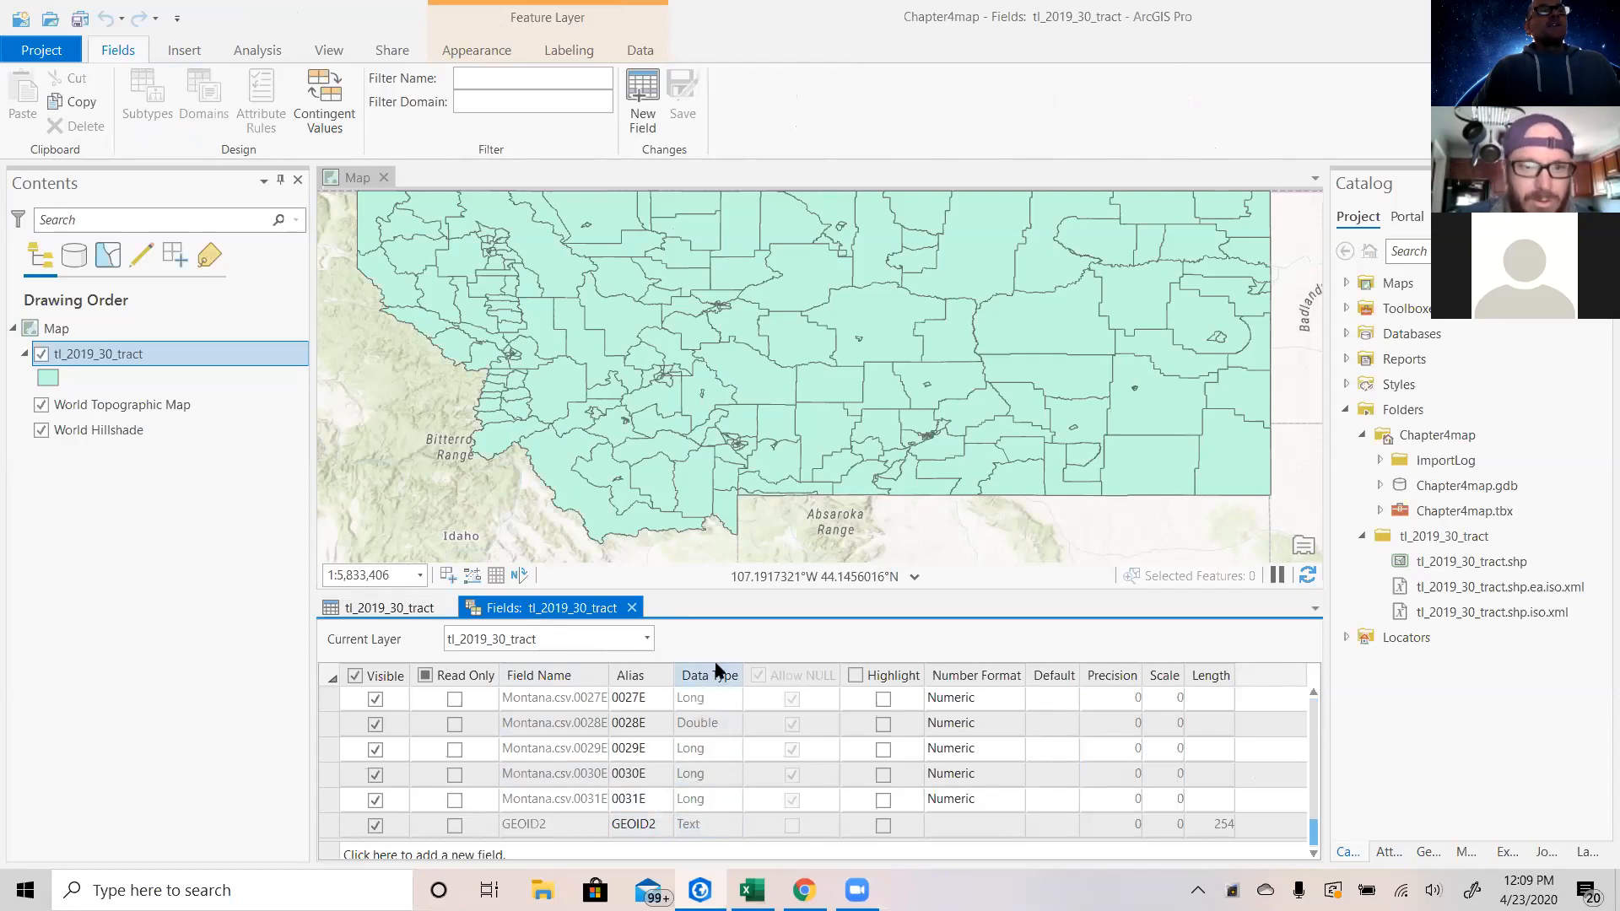
{"action": "mouse_move", "coordinate": [752, 890]}
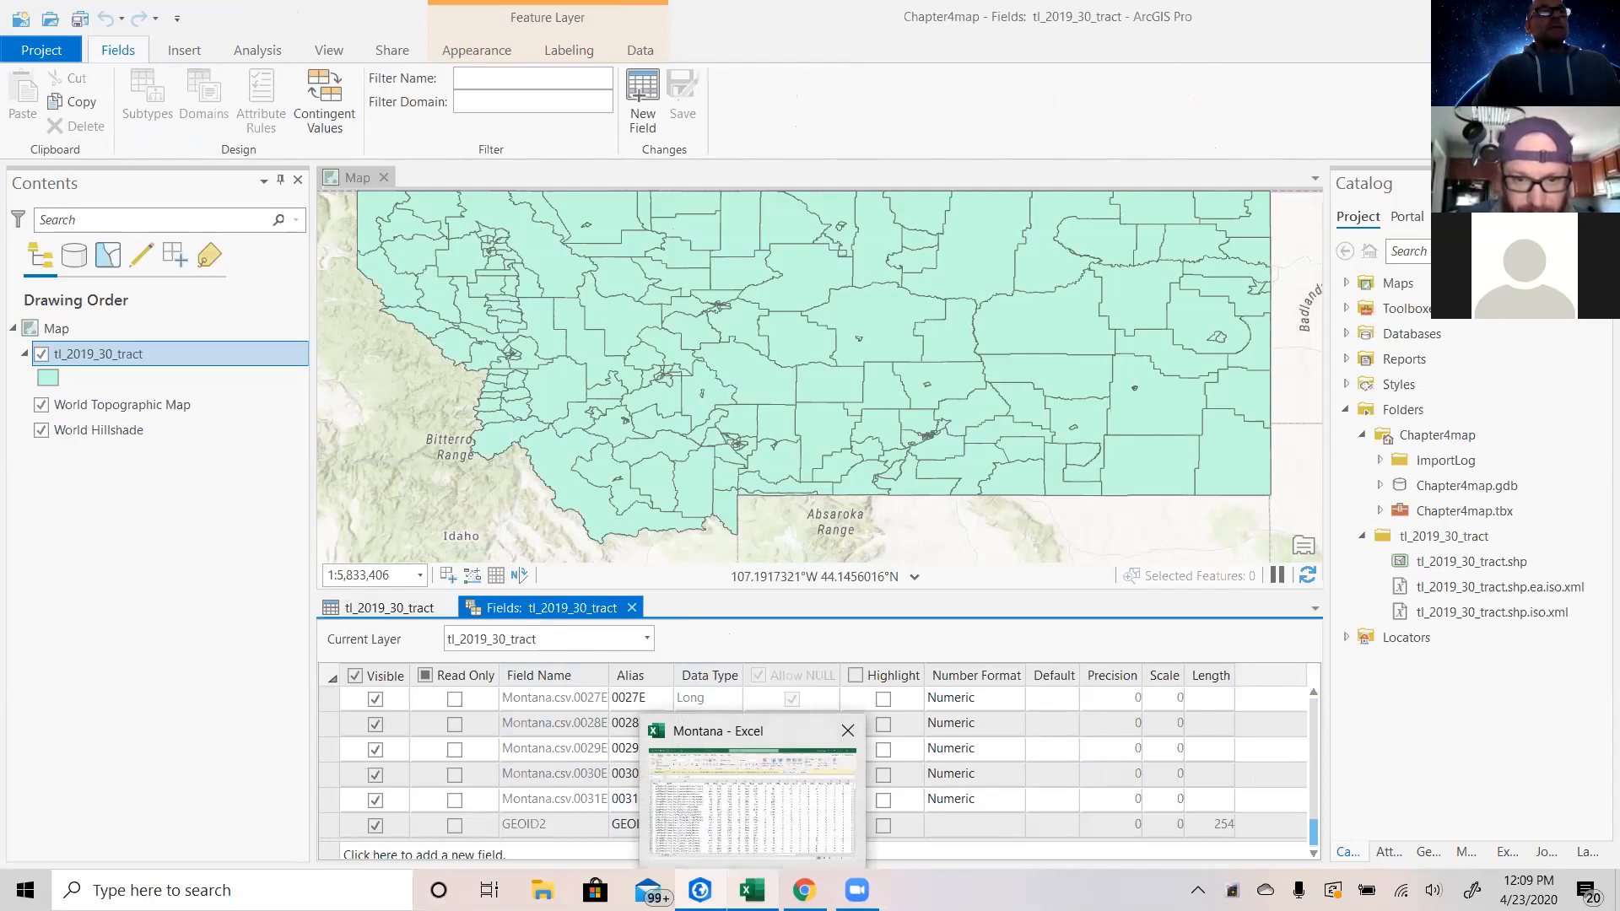
{"action": "left_click", "coordinate": [632, 608]}
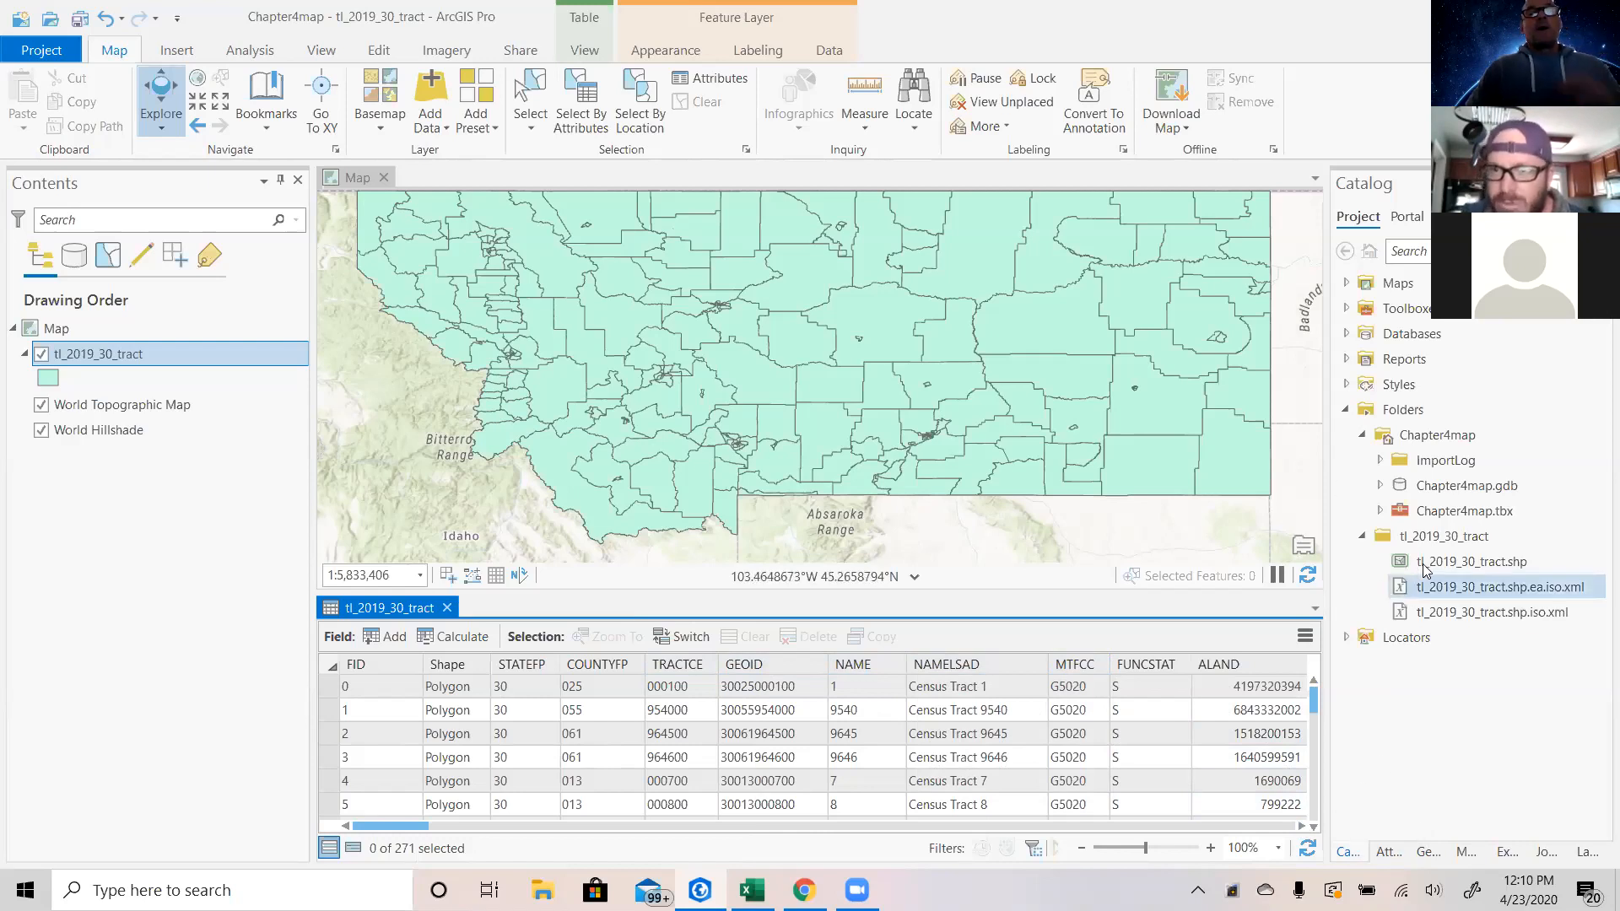
{"action": "left_click", "coordinate": [1430, 613]}
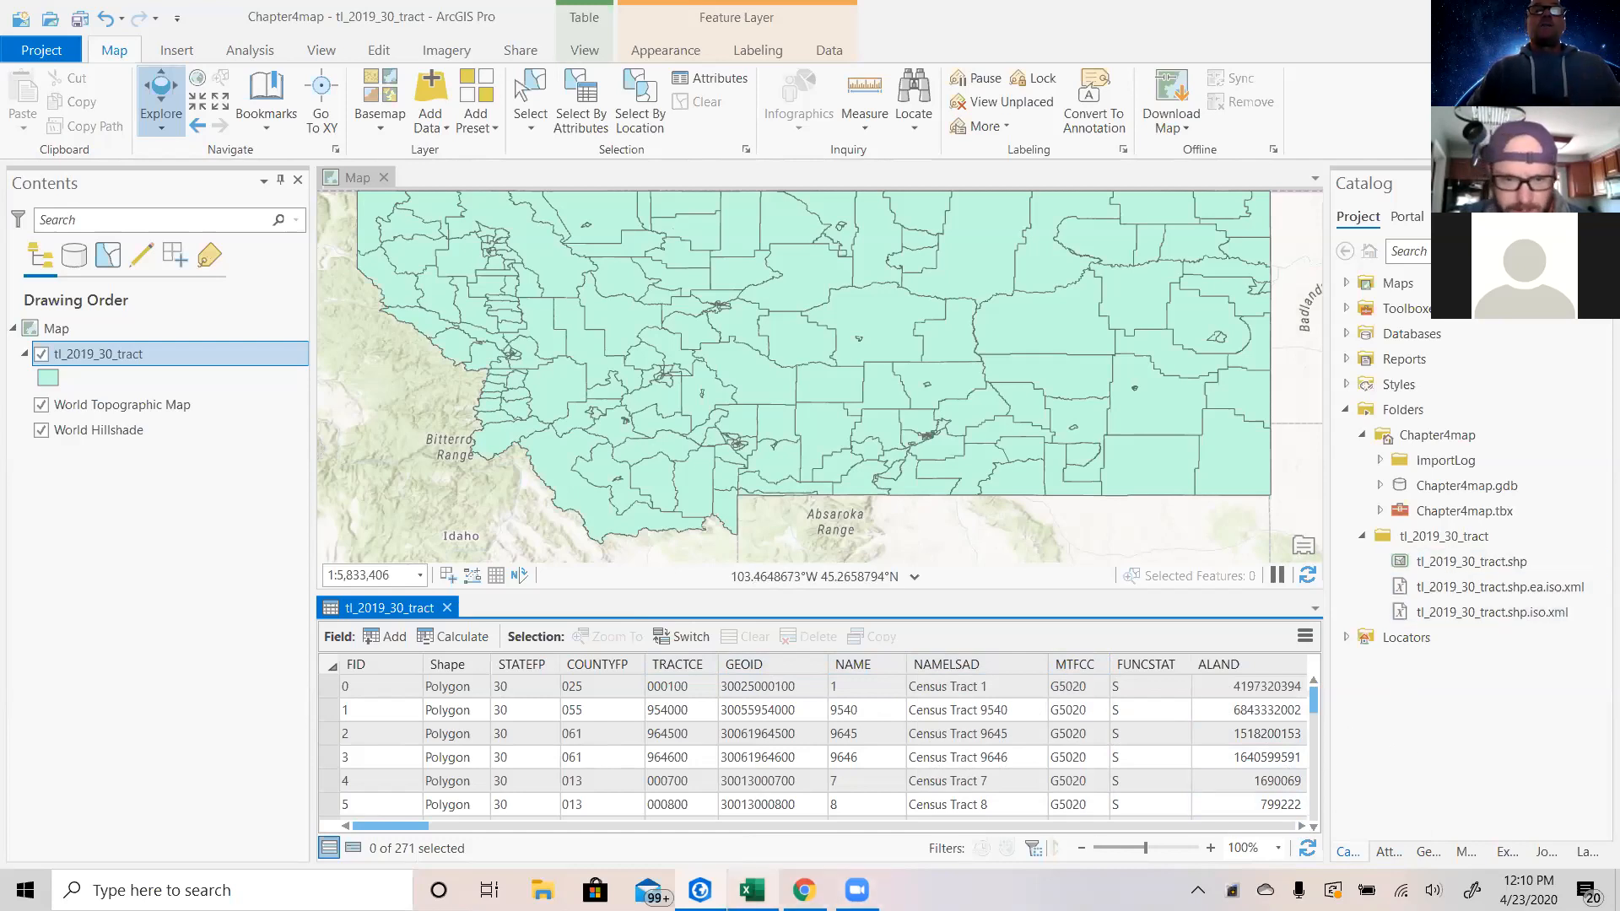
{"action": "left_click", "coordinate": [752, 890]}
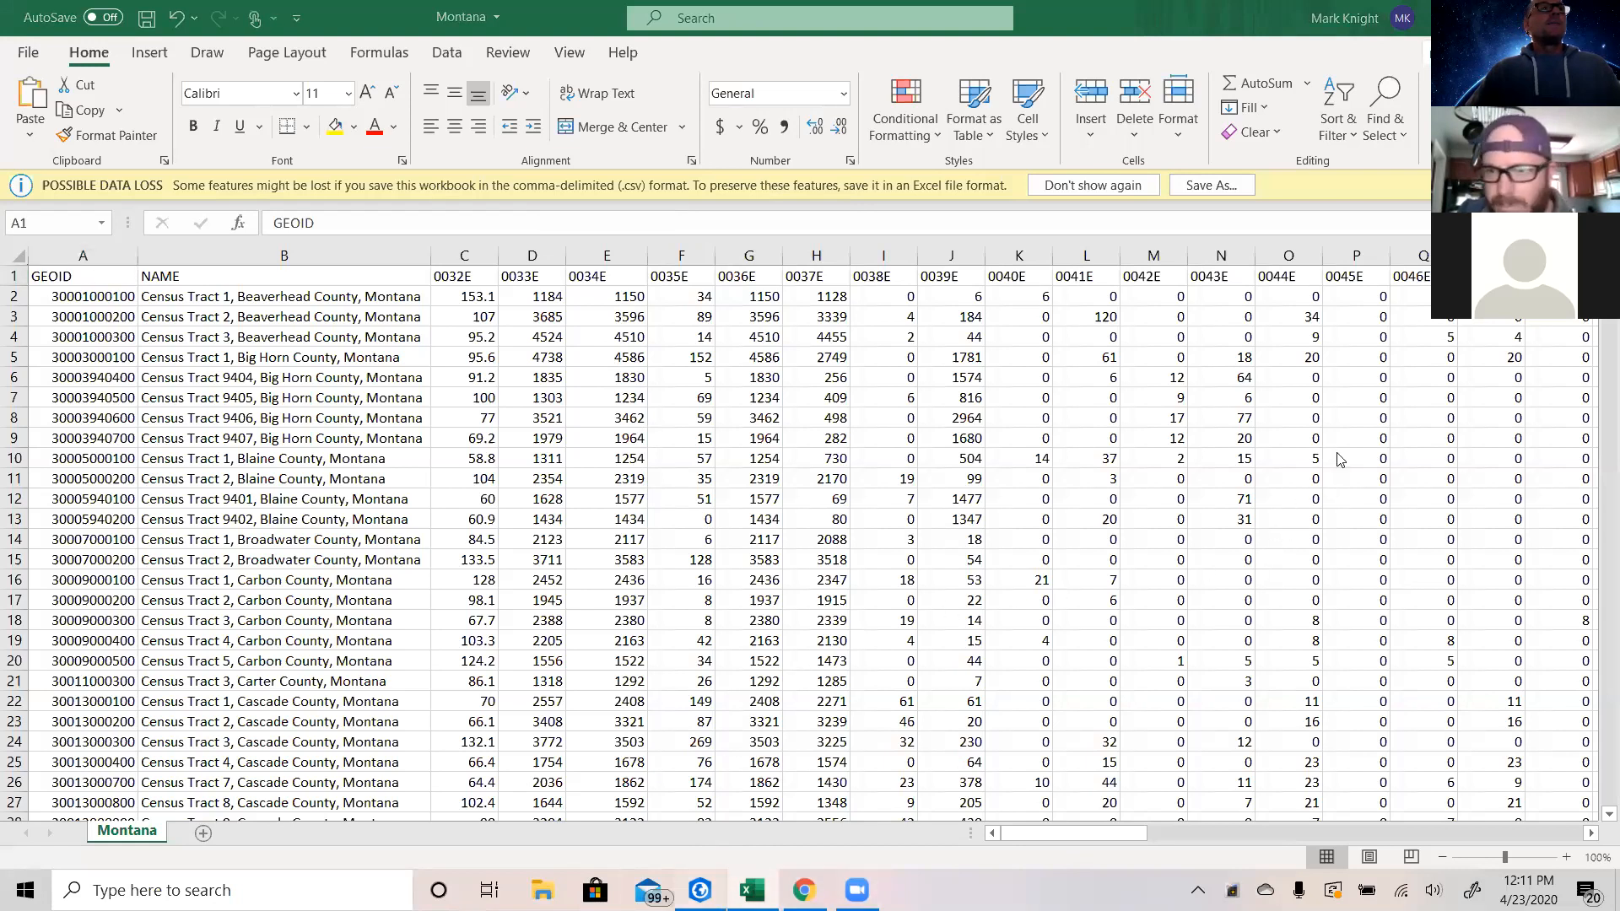
{"action": "key", "text": "alt+Tab"}
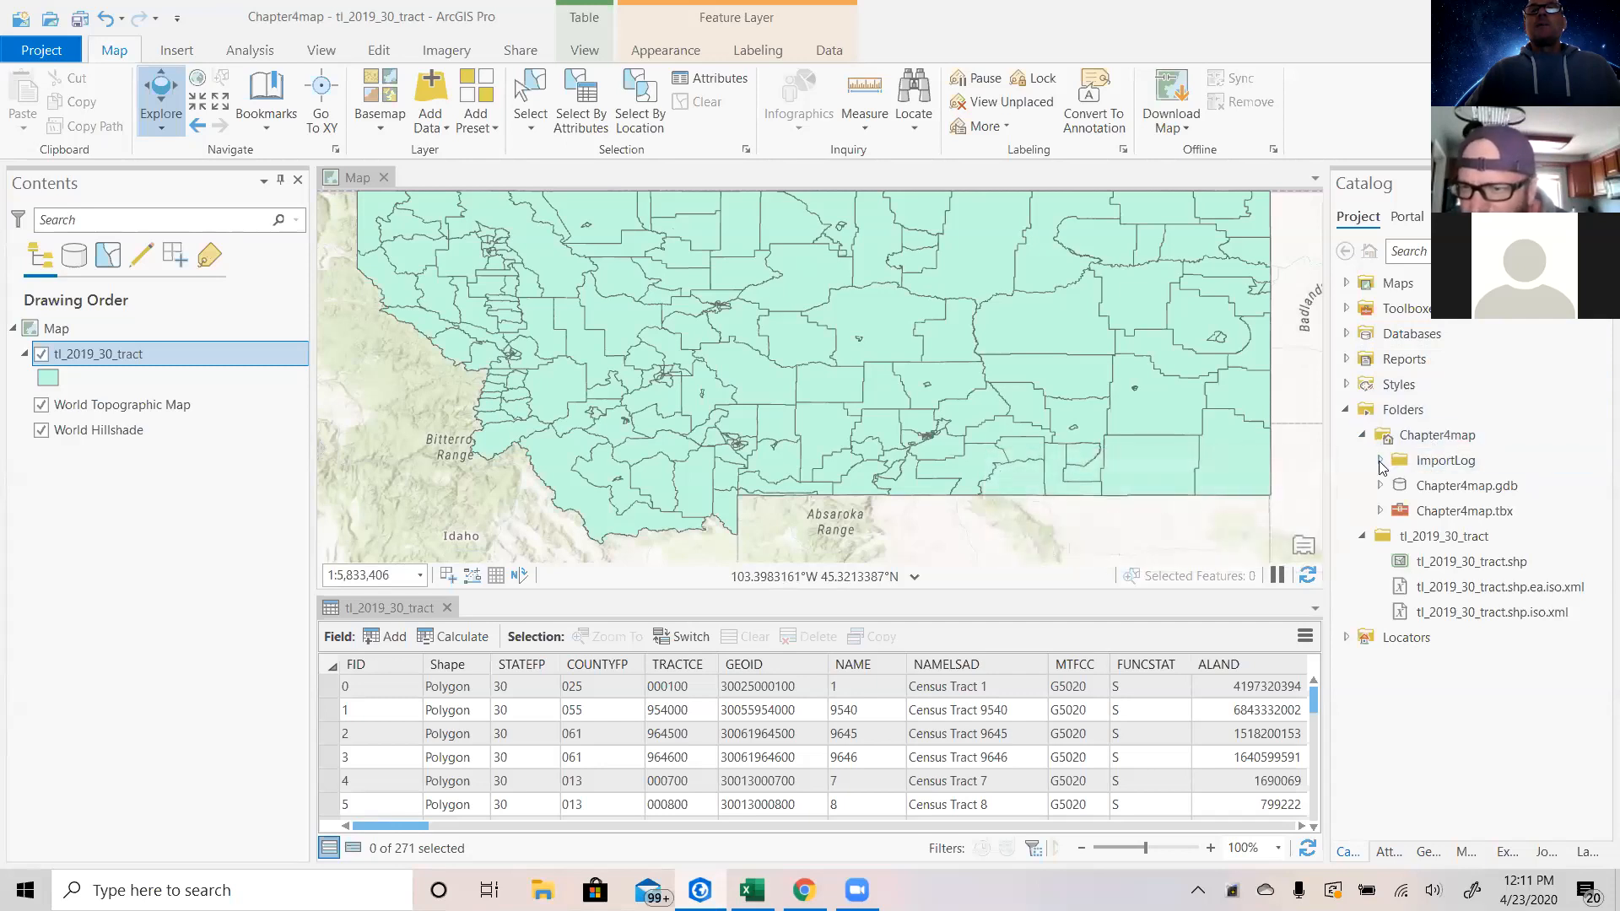
Start importing a table into Chapter4map.gdb and choose Montana.csv from Documents as the input rows.
{"action": "left_click", "coordinate": [1426, 491]}
{"action": "left_click", "coordinate": [1380, 486]}
{"action": "left_click", "coordinate": [1433, 491]}
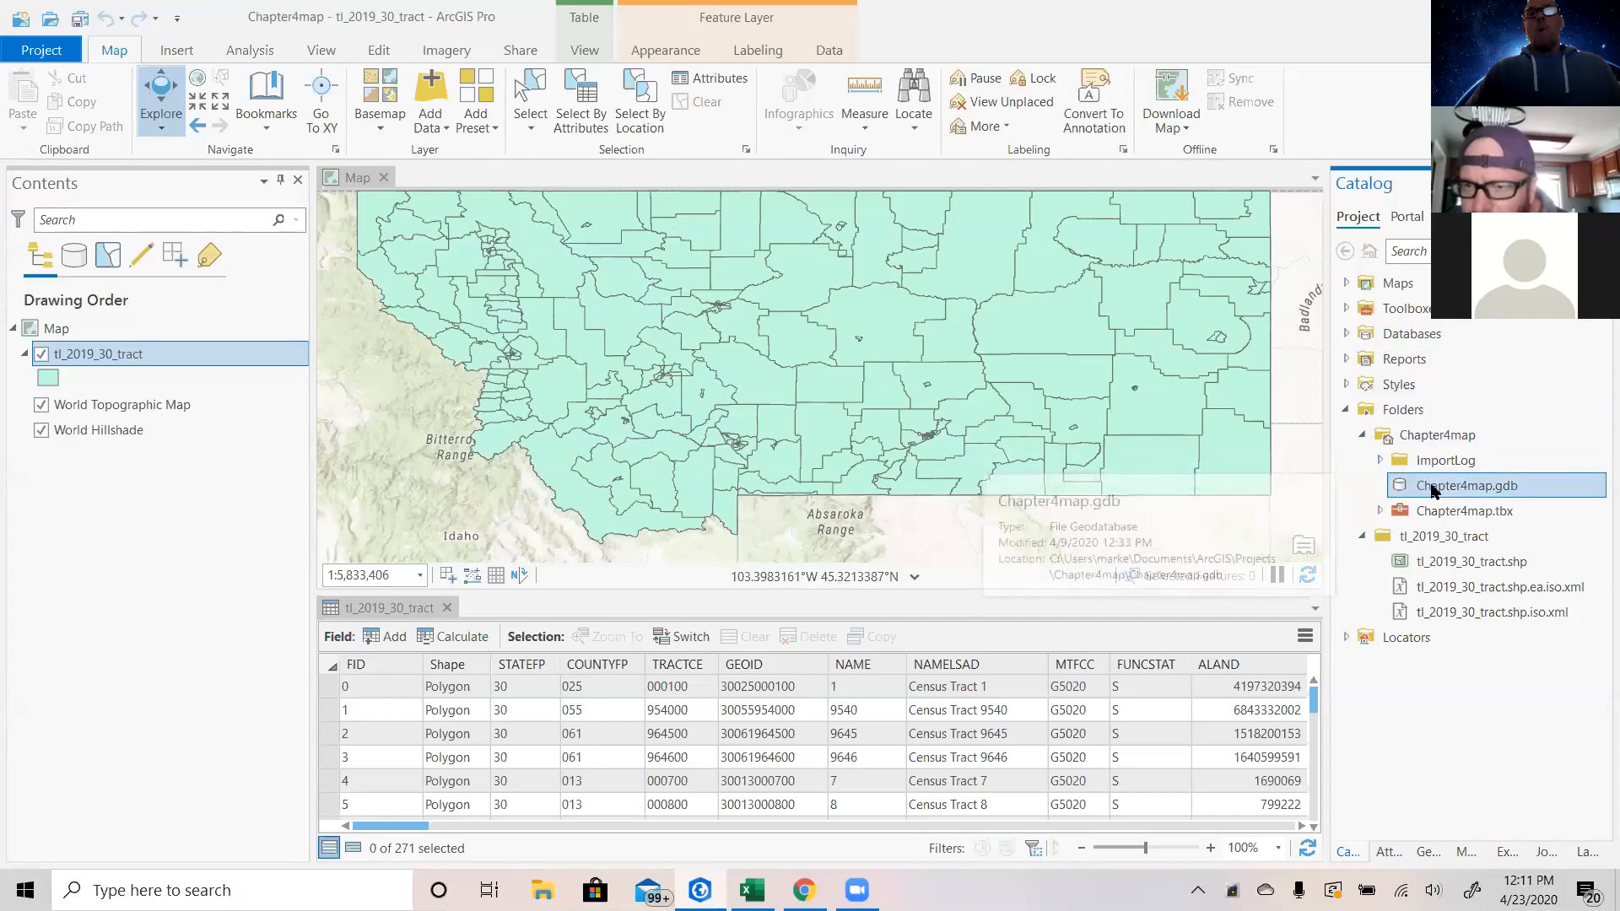
{"action": "right_click", "coordinate": [1433, 490]}
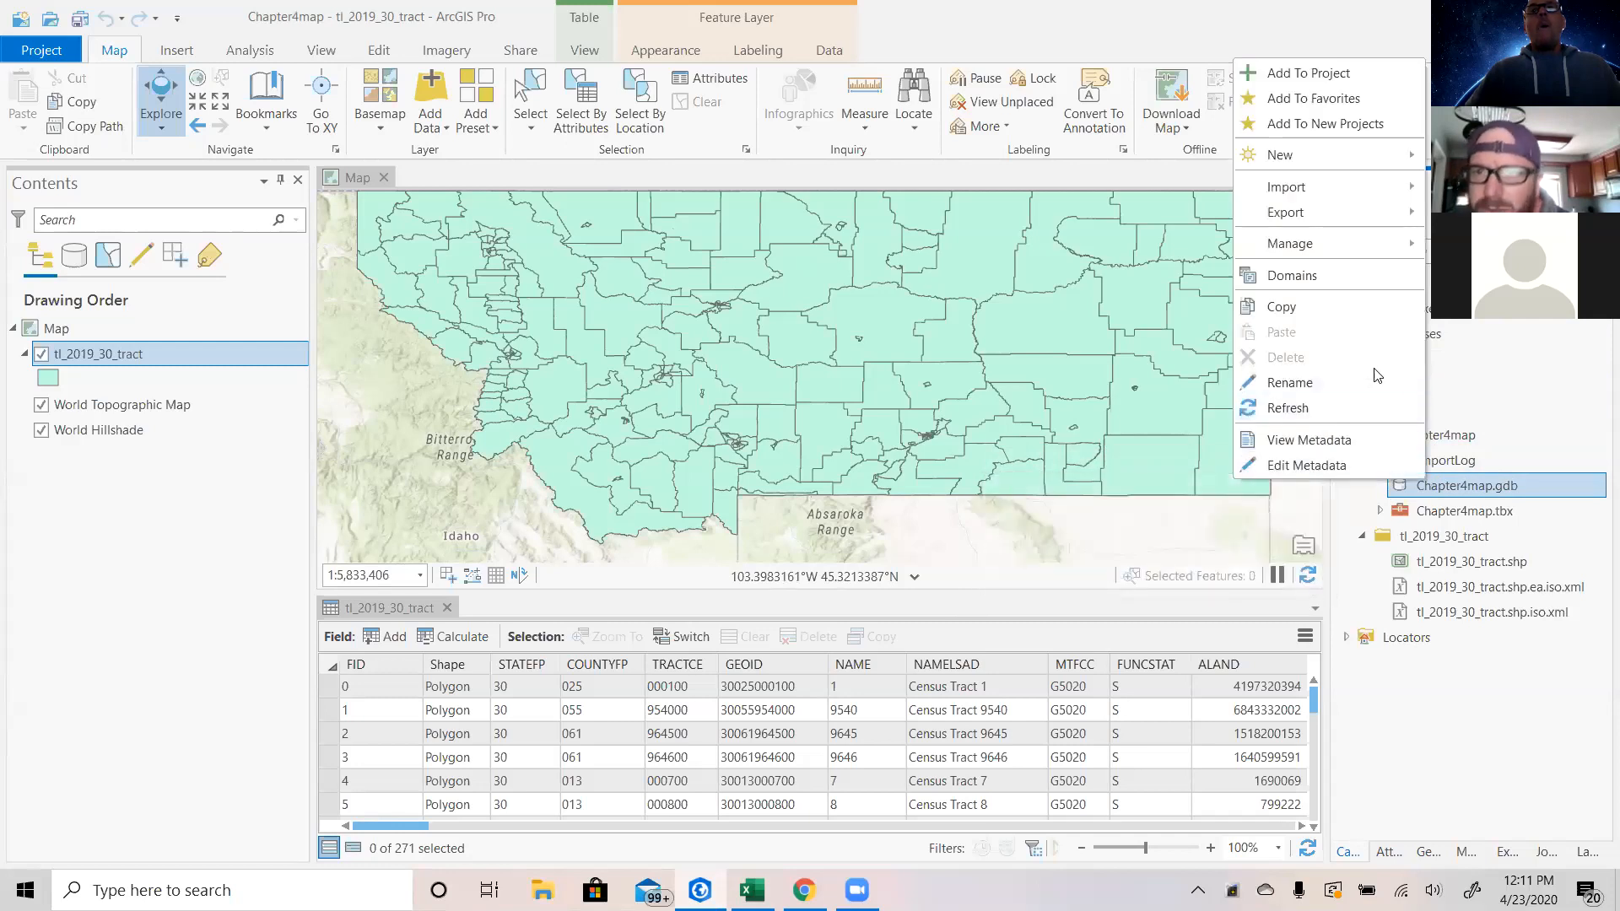
{"action": "mouse_move", "coordinate": [1306, 186]}
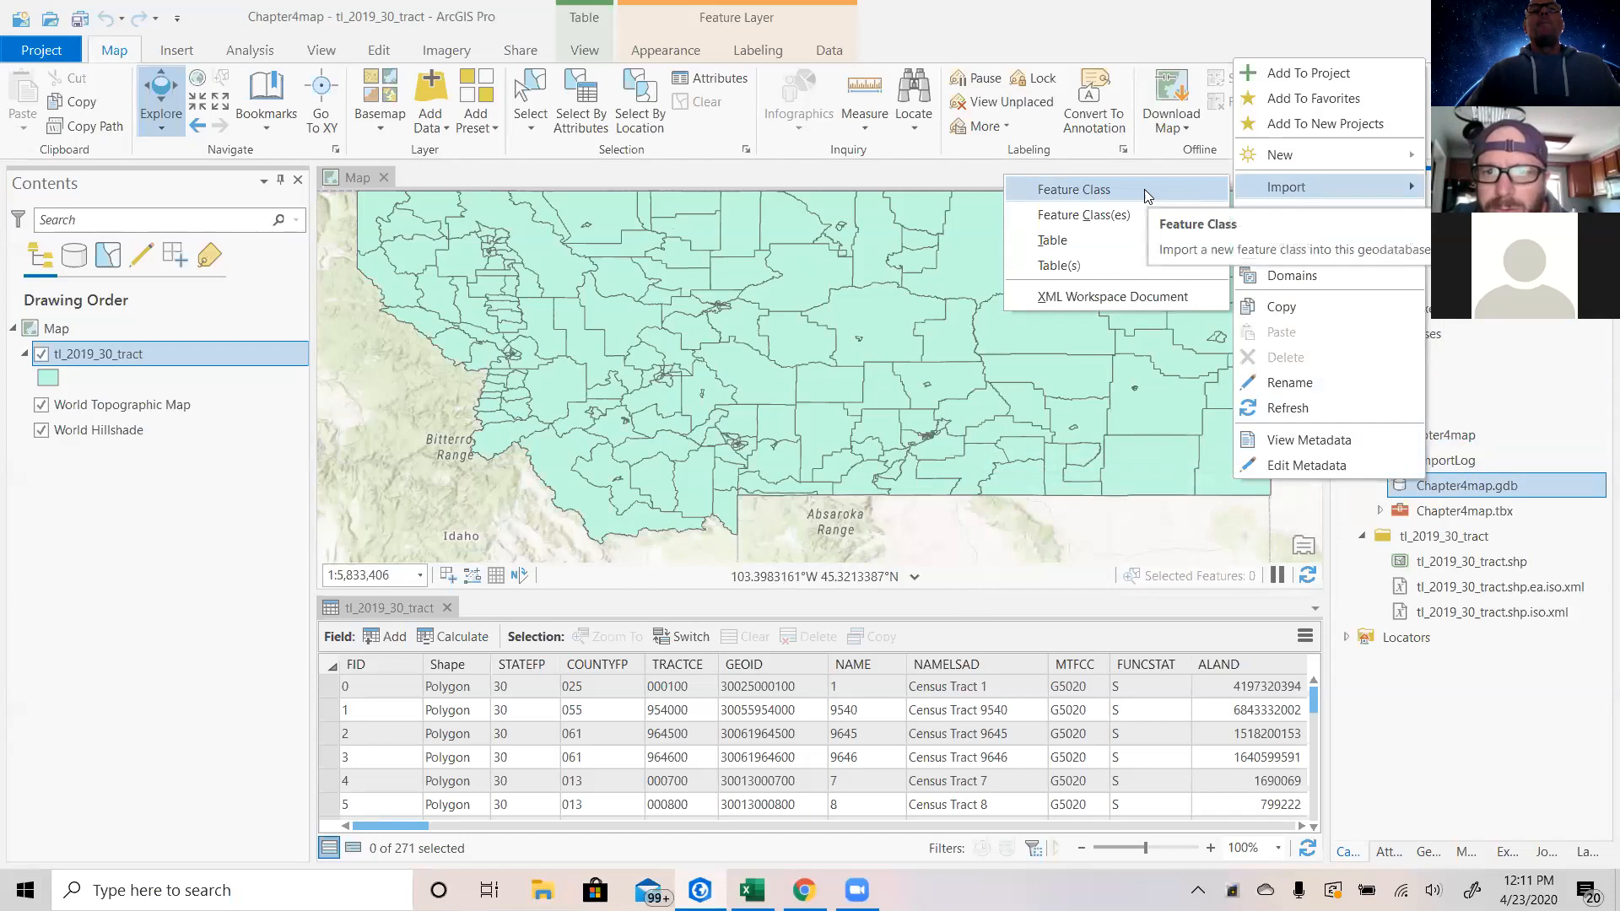
{"action": "left_click", "coordinate": [1097, 249]}
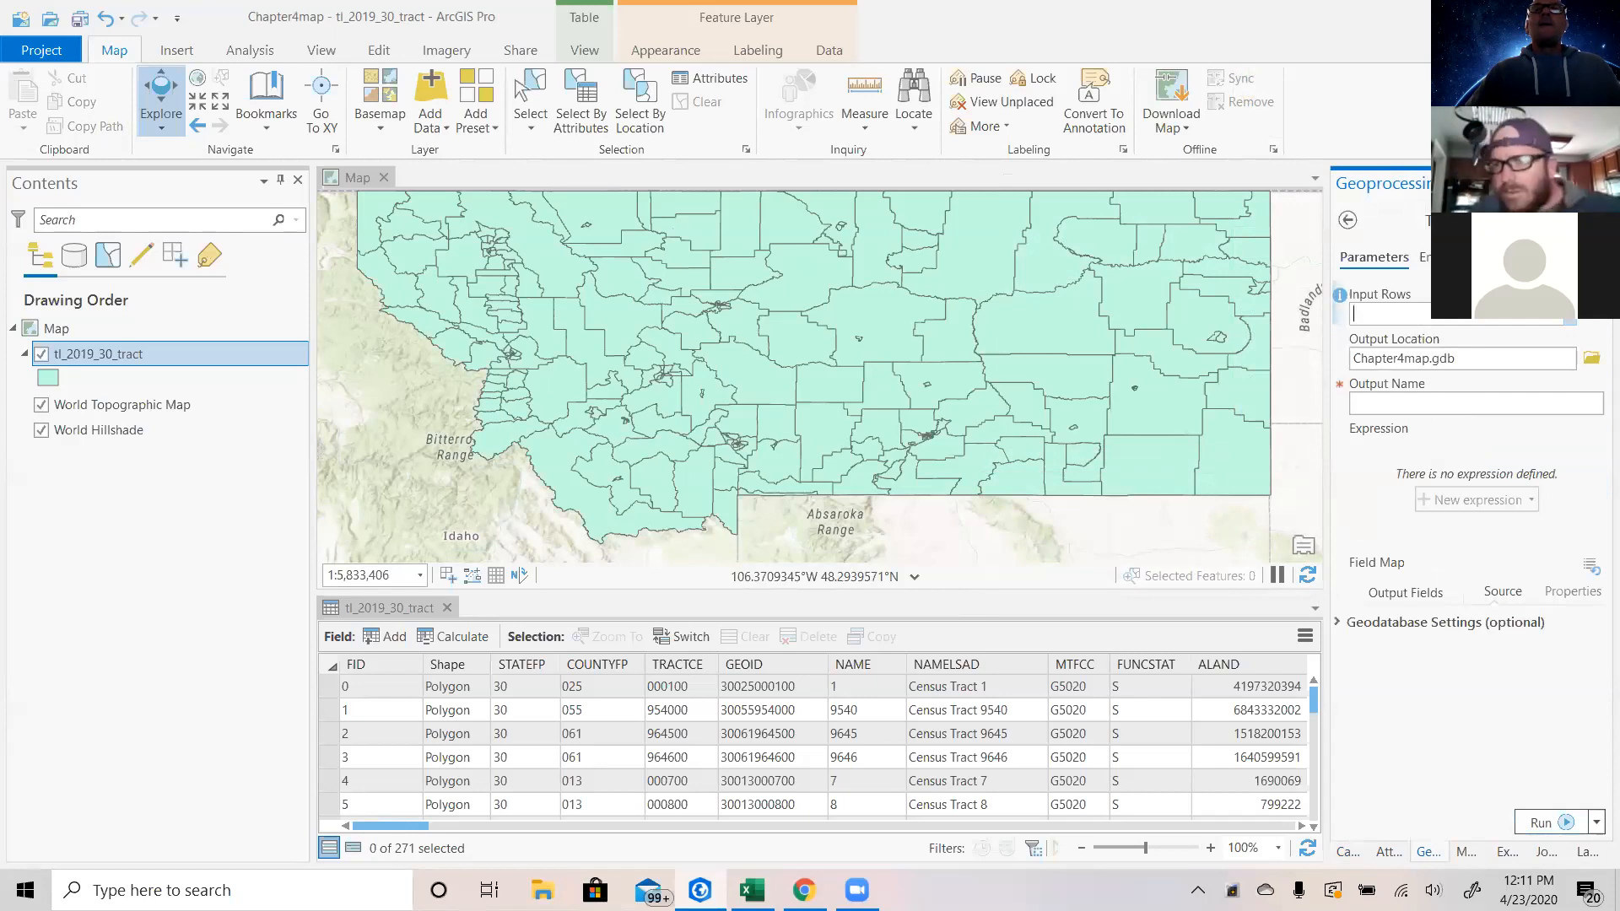
{"action": "left_click", "coordinate": [1572, 323]}
{"action": "left_click", "coordinate": [1594, 324]}
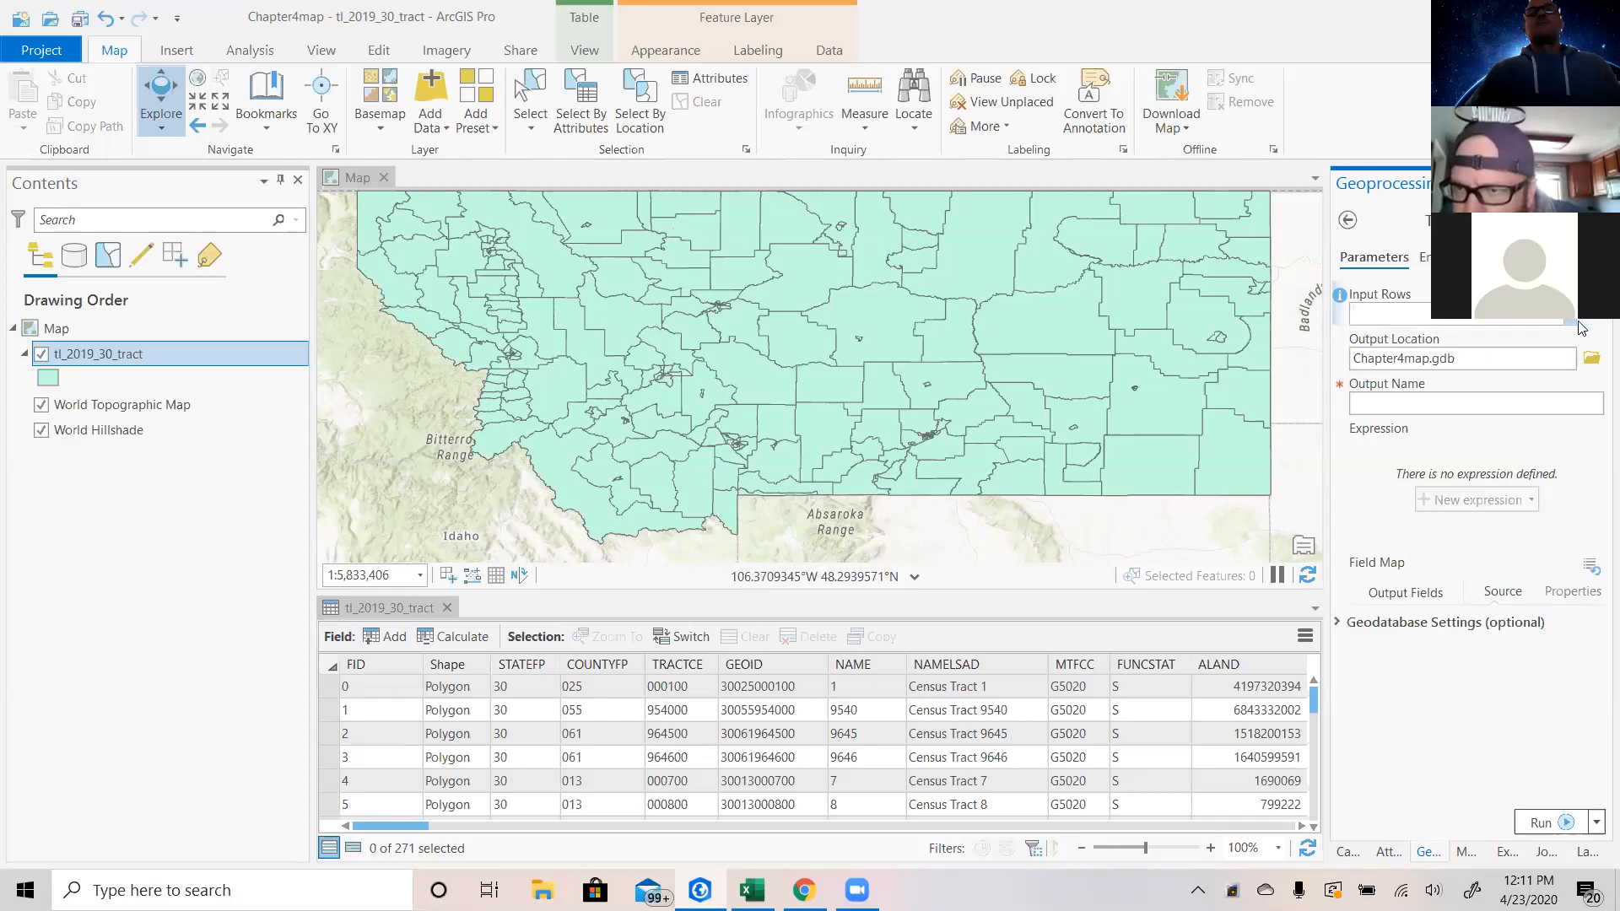
{"action": "left_click", "coordinate": [1595, 323]}
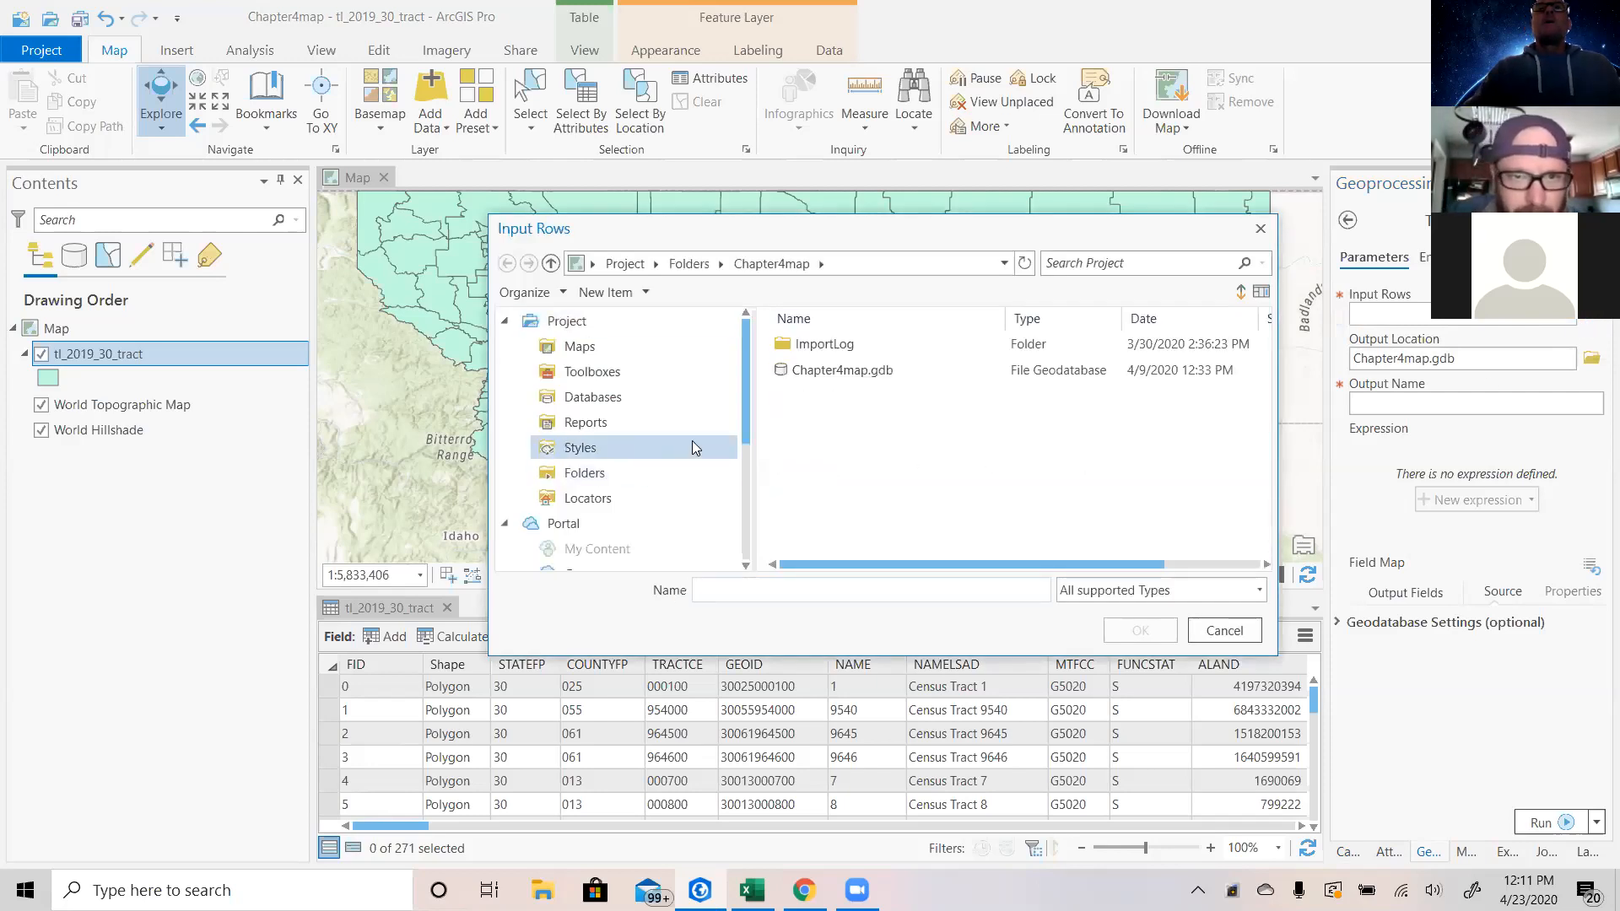
{"action": "scroll", "coordinate": [693, 441], "scroll_direction": "down", "scroll_amount": 2}
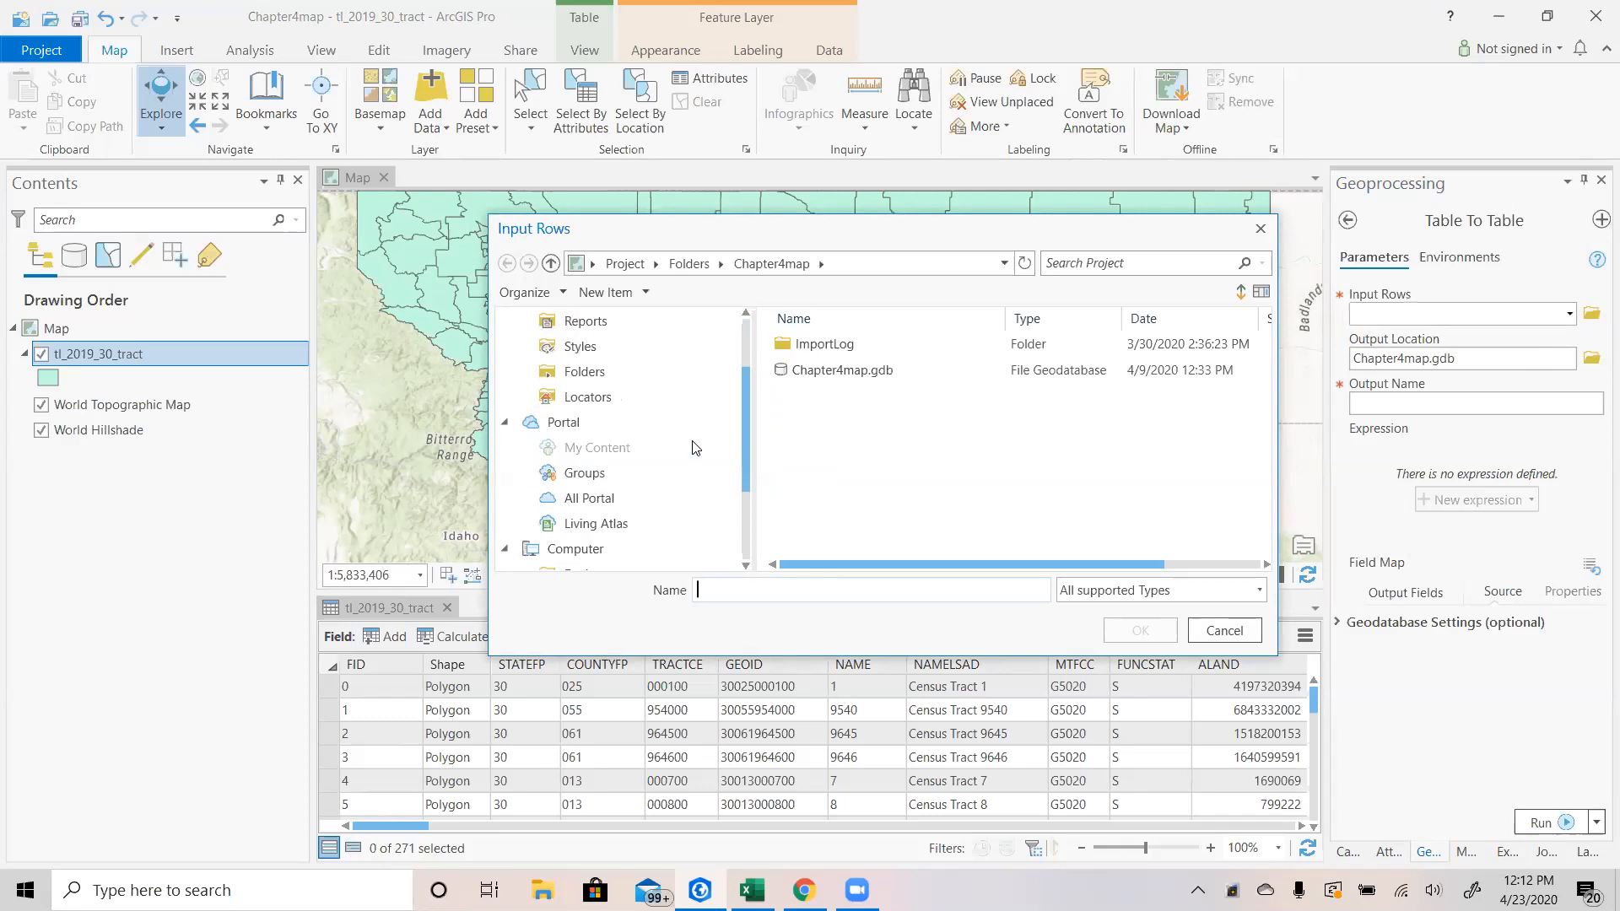
{"action": "scroll", "coordinate": [693, 443], "scroll_direction": "down", "scroll_amount": 2}
{"action": "scroll", "coordinate": [683, 456], "scroll_direction": "down", "scroll_amount": 1}
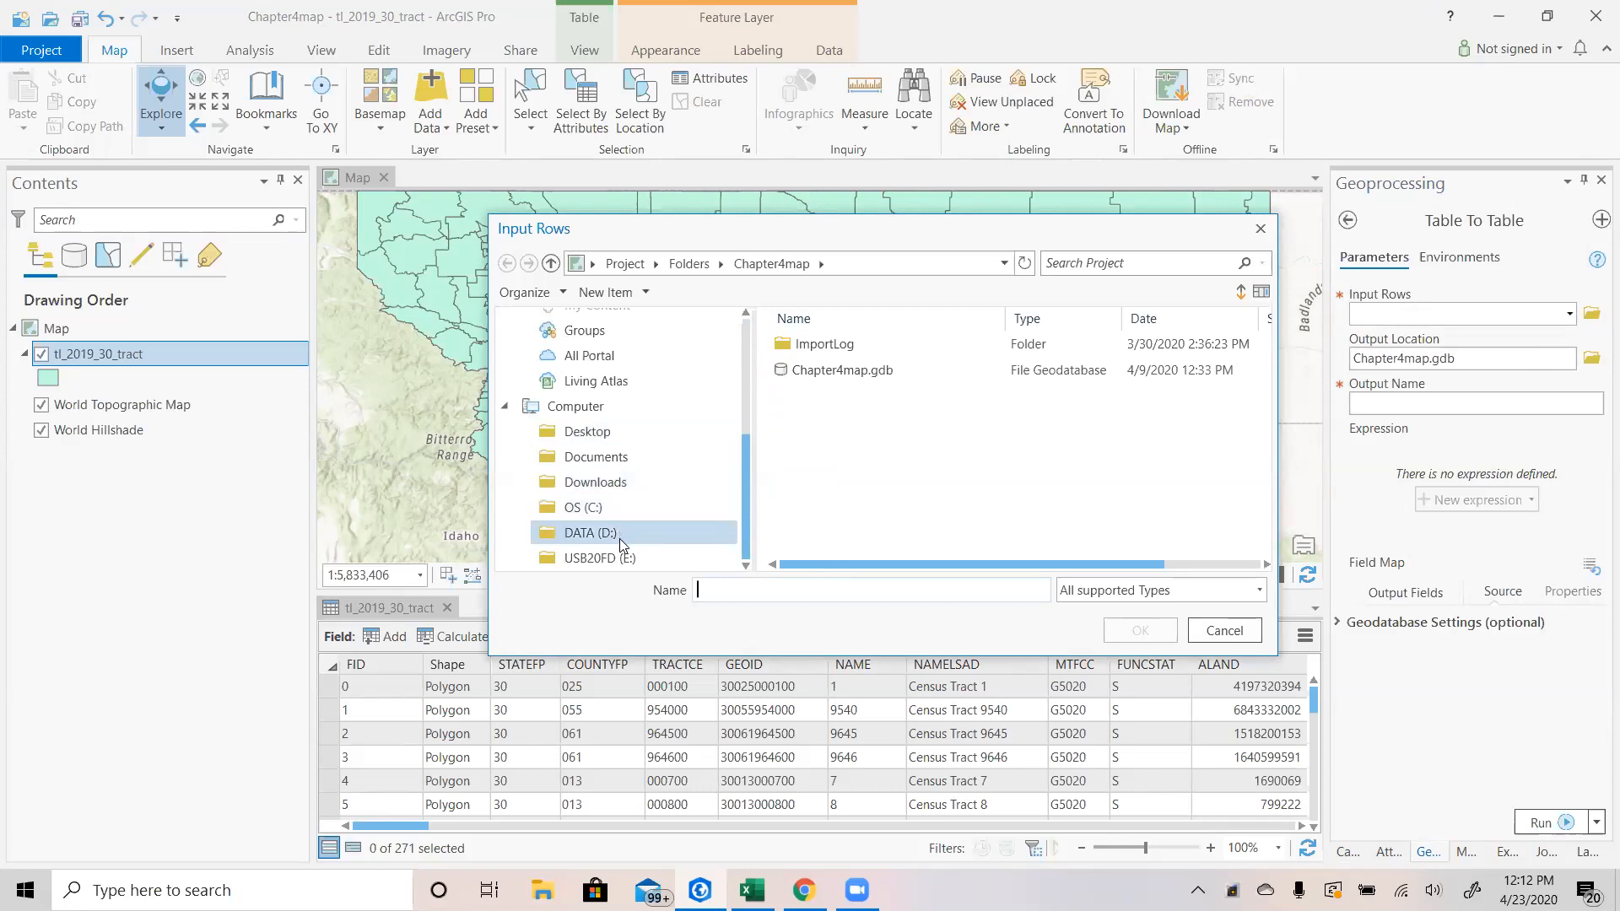
{"action": "left_click", "coordinate": [643, 456]}
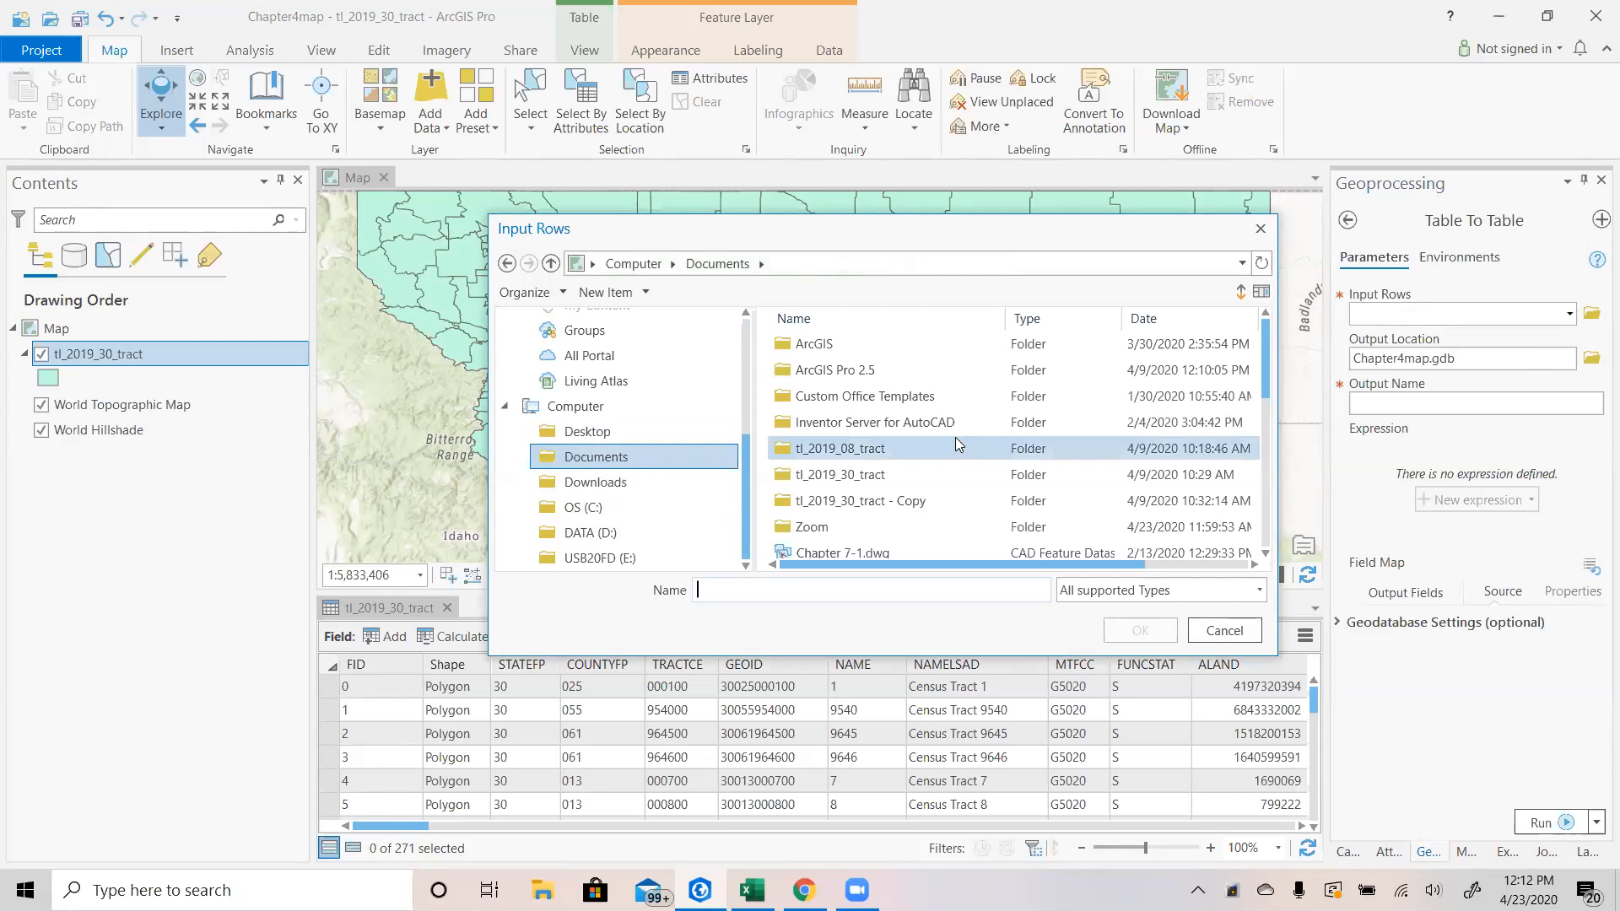
{"action": "scroll", "coordinate": [955, 437], "scroll_direction": "down", "scroll_amount": 4}
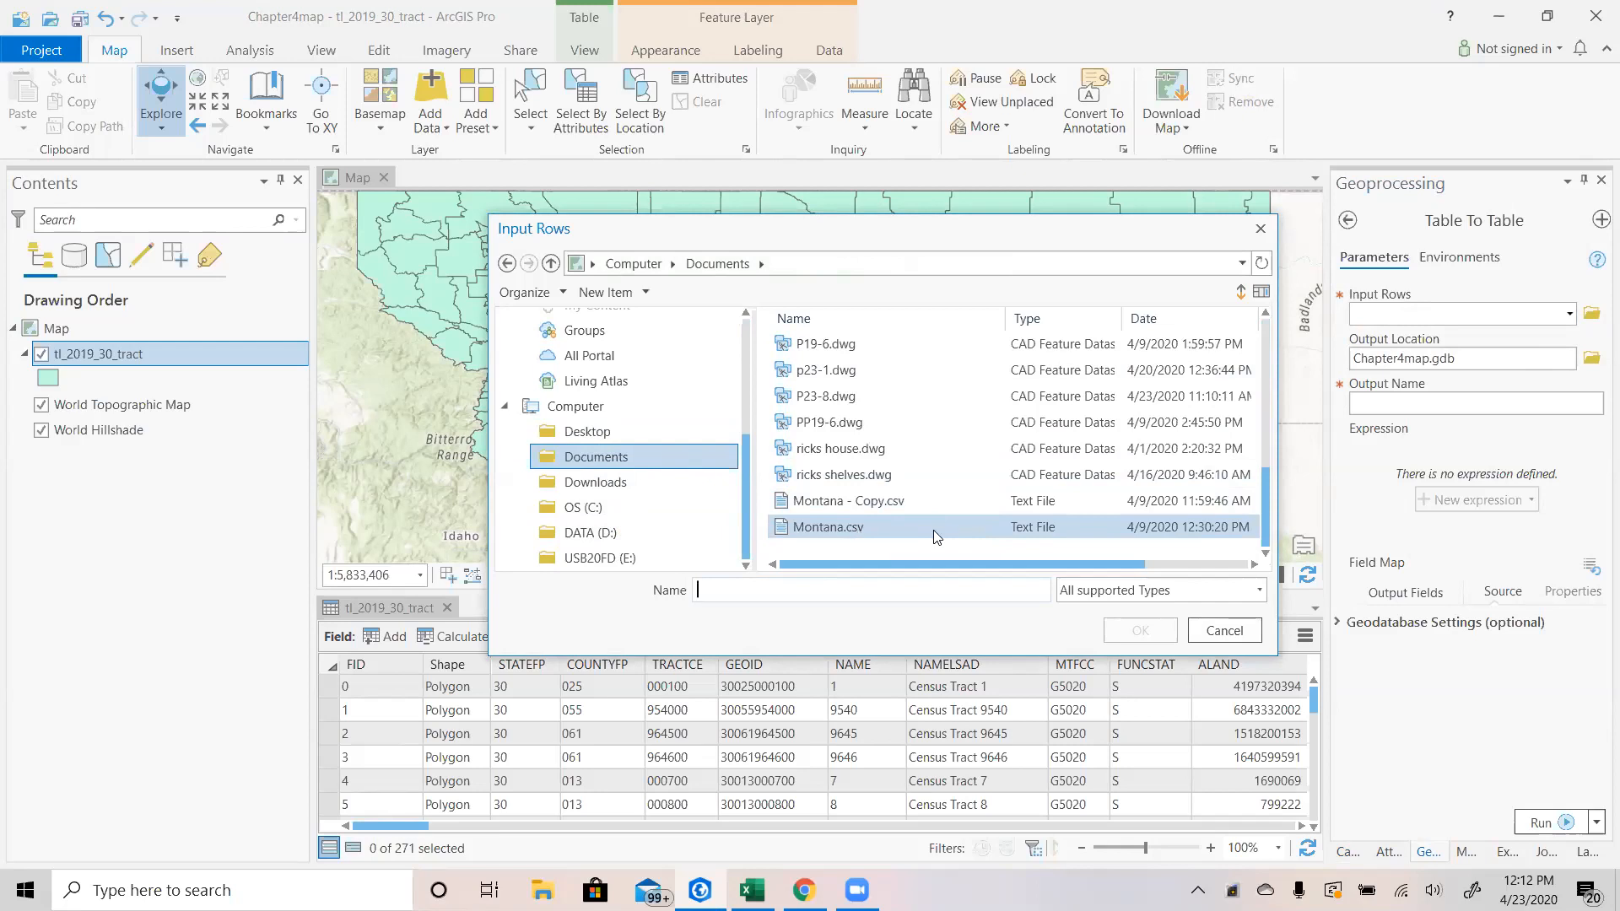
{"action": "left_click", "coordinate": [1032, 525]}
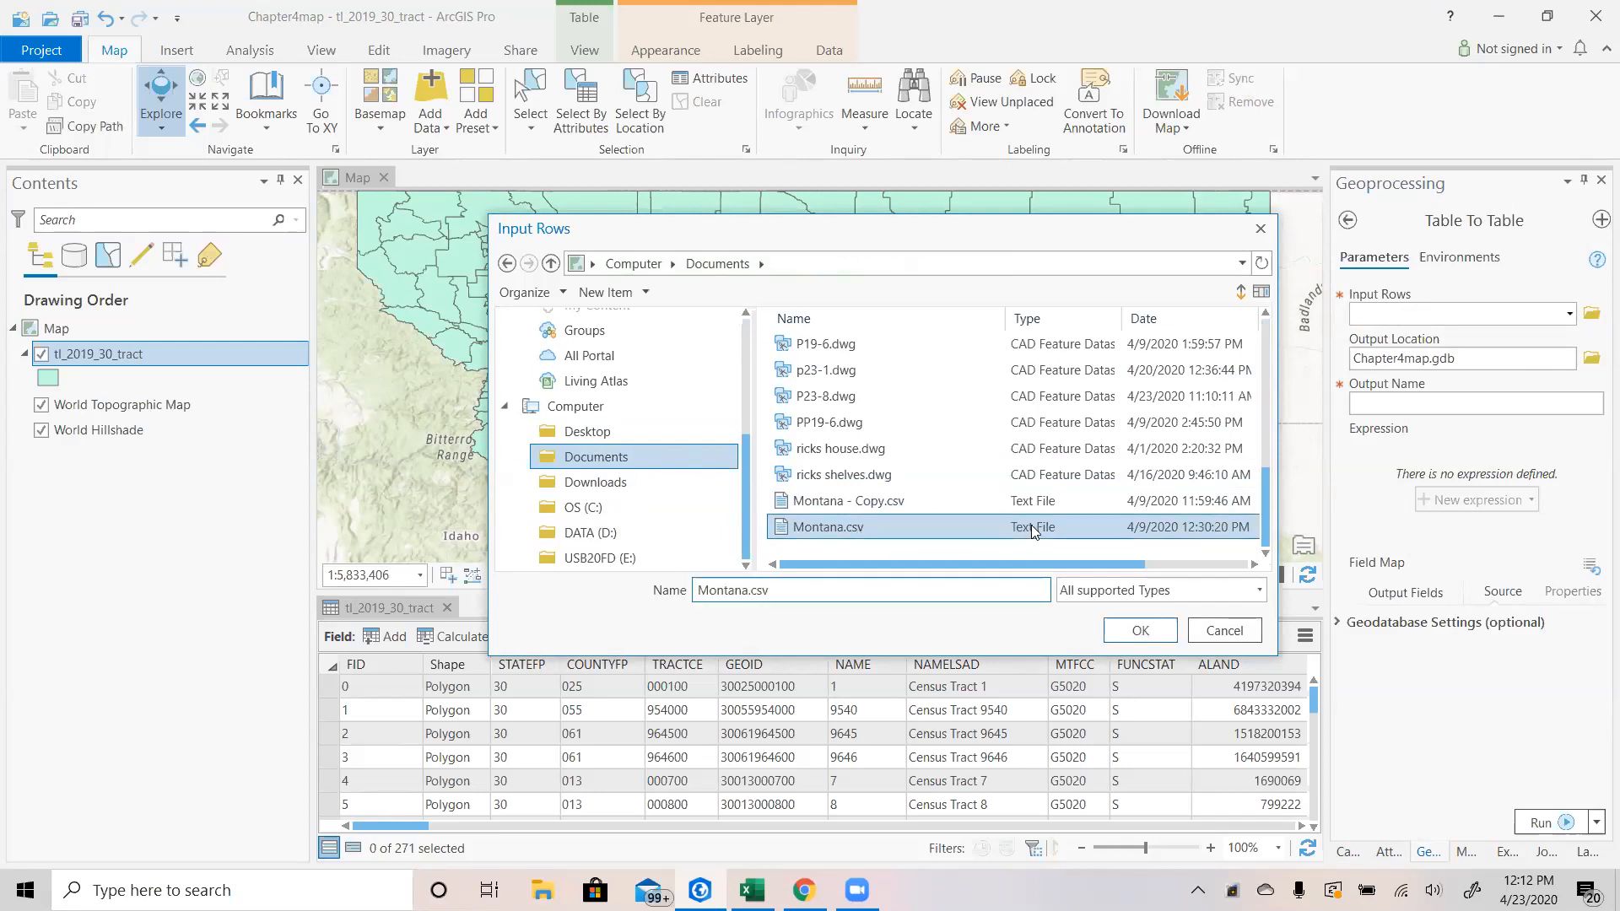
{"action": "left_click", "coordinate": [1163, 635]}
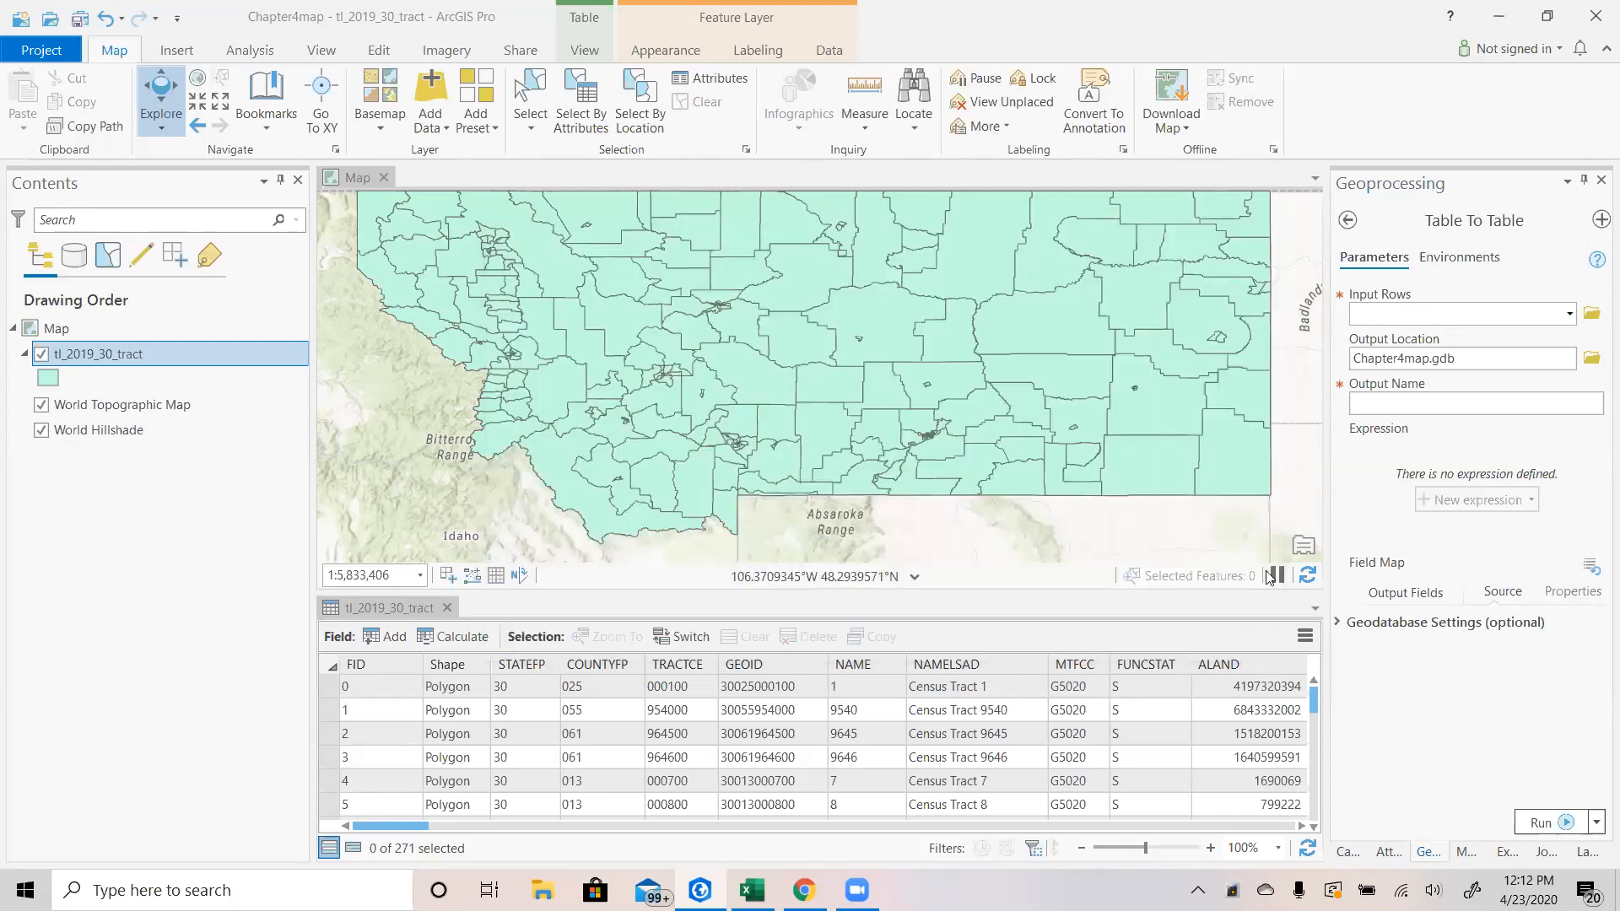
Name the output table Montana and run the Table To Table tool.
{"action": "left_click", "coordinate": [1468, 409]}
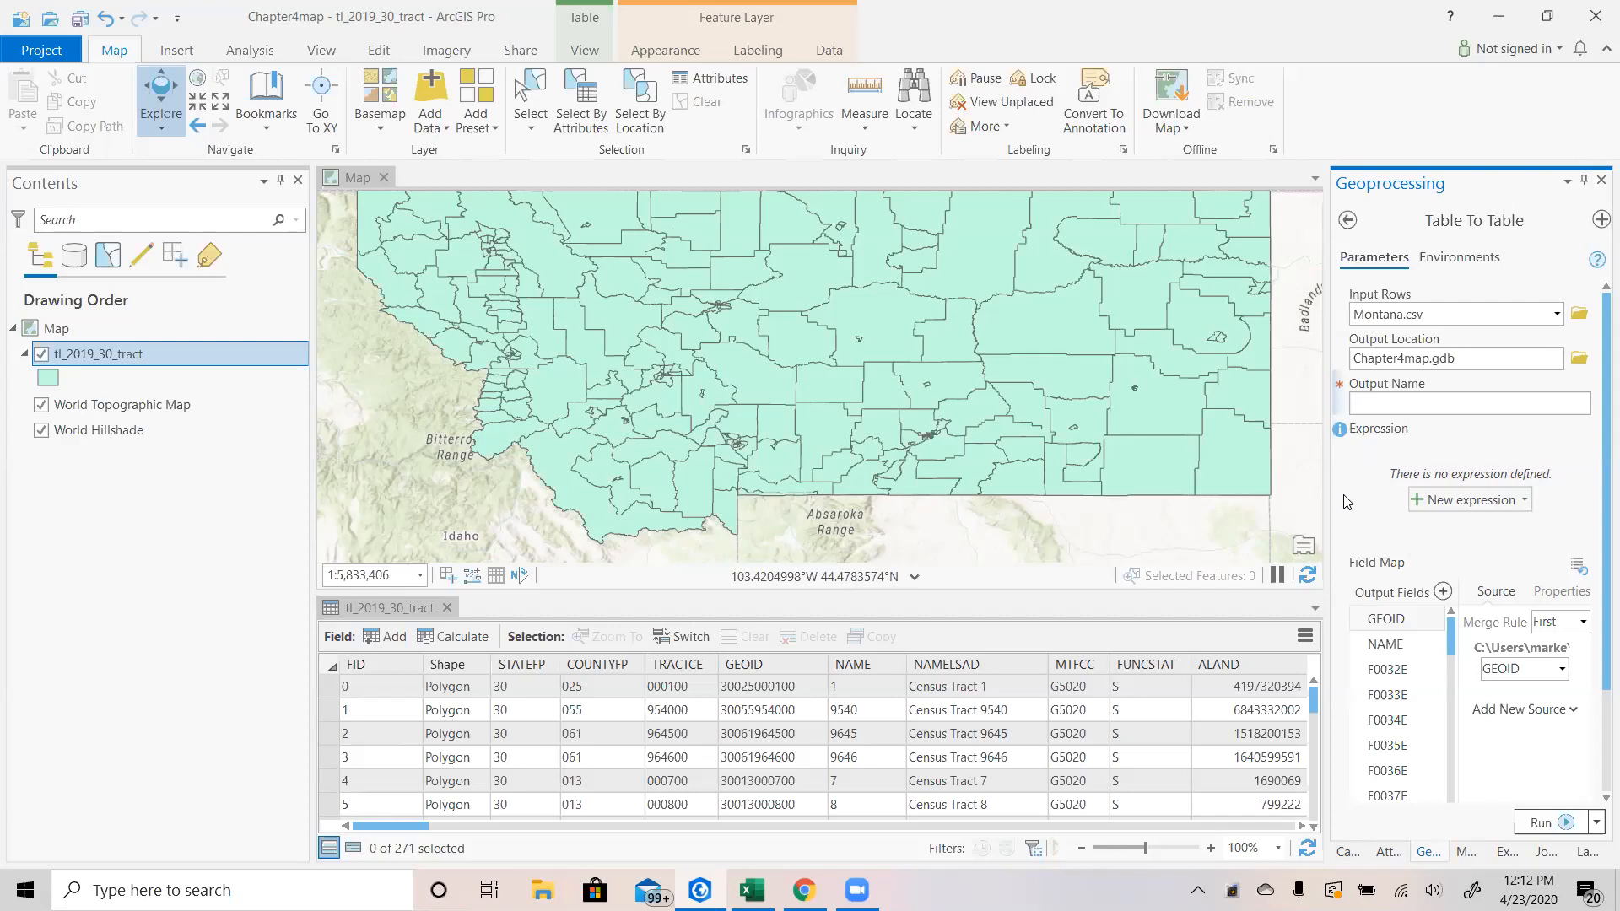
{"action": "type", "text": "mONTANA"}
{"action": "key", "text": "BackSpace"}
{"action": "key", "text": "BackSpace"}
{"action": "key", "text": "BackSpace"}
{"action": "key", "text": "BackSpace"}
{"action": "key", "text": "BackSpace"}
{"action": "key", "text": "BackSpace"}
{"action": "key", "text": "BackSpace"}
{"action": "type", "text": "Maontana"}
{"action": "key", "text": "BackSpace"}
{"action": "key", "text": "BackSpace"}
{"action": "key", "text": "BackSpace"}
{"action": "key", "text": "BackSpace"}
{"action": "key", "text": "BackSpace"}
{"action": "key", "text": "BackSpace"}
{"action": "type", "text": "ontana"}
{"action": "scroll", "coordinate": [1477, 542], "scroll_direction": "down", "scroll_amount": 2}
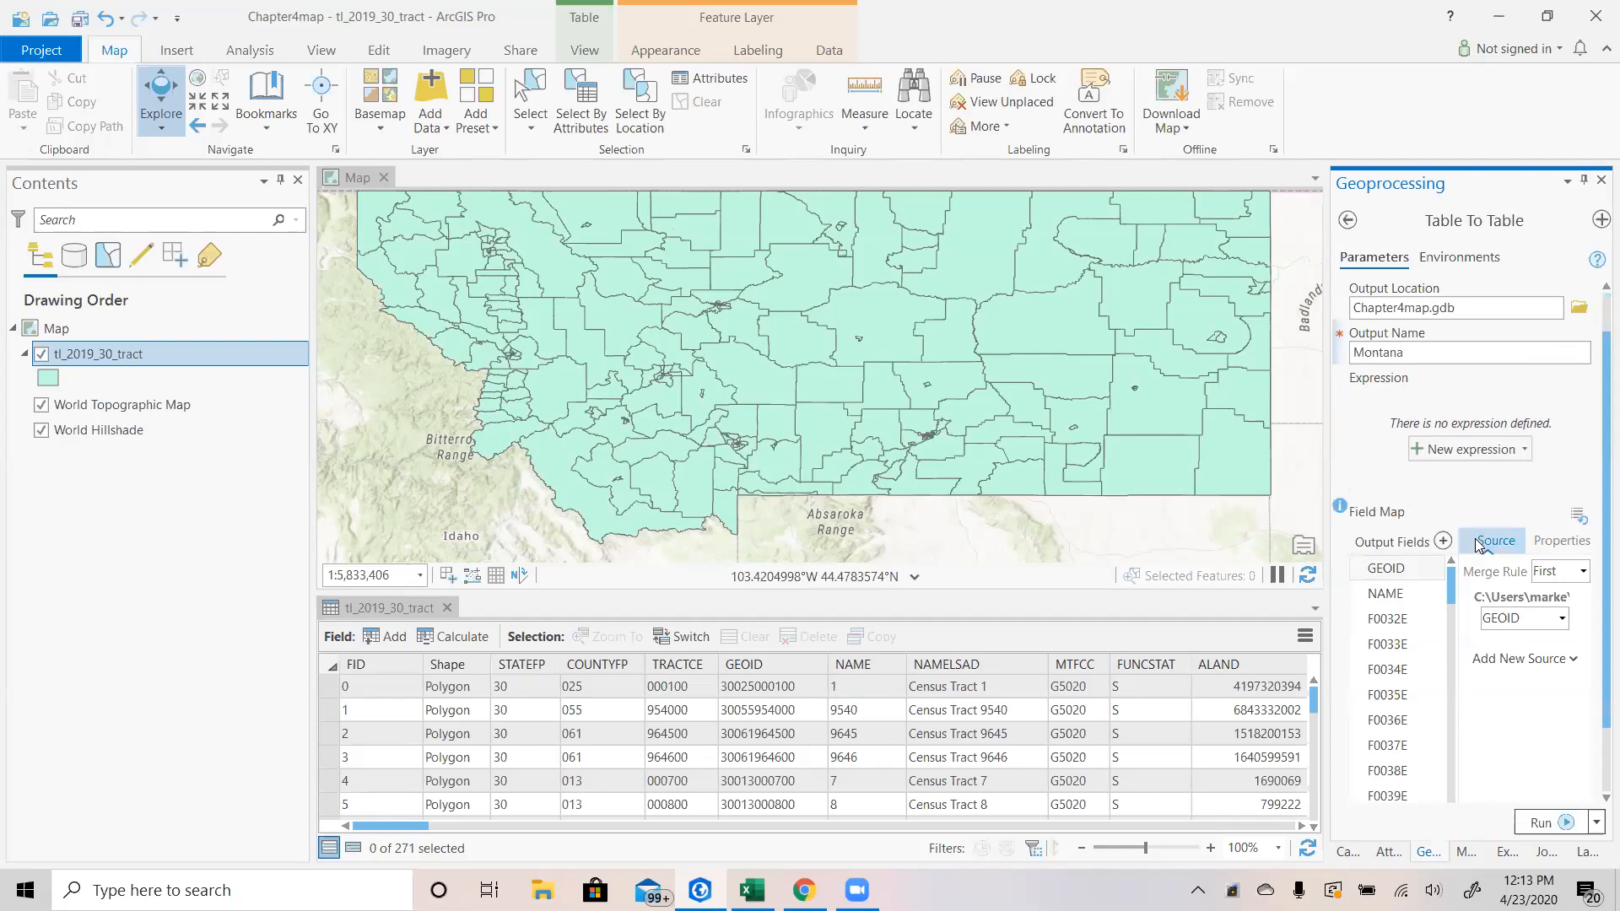
{"action": "left_click", "coordinate": [1546, 826]}
{"action": "mouse_move", "coordinate": [1483, 783]}
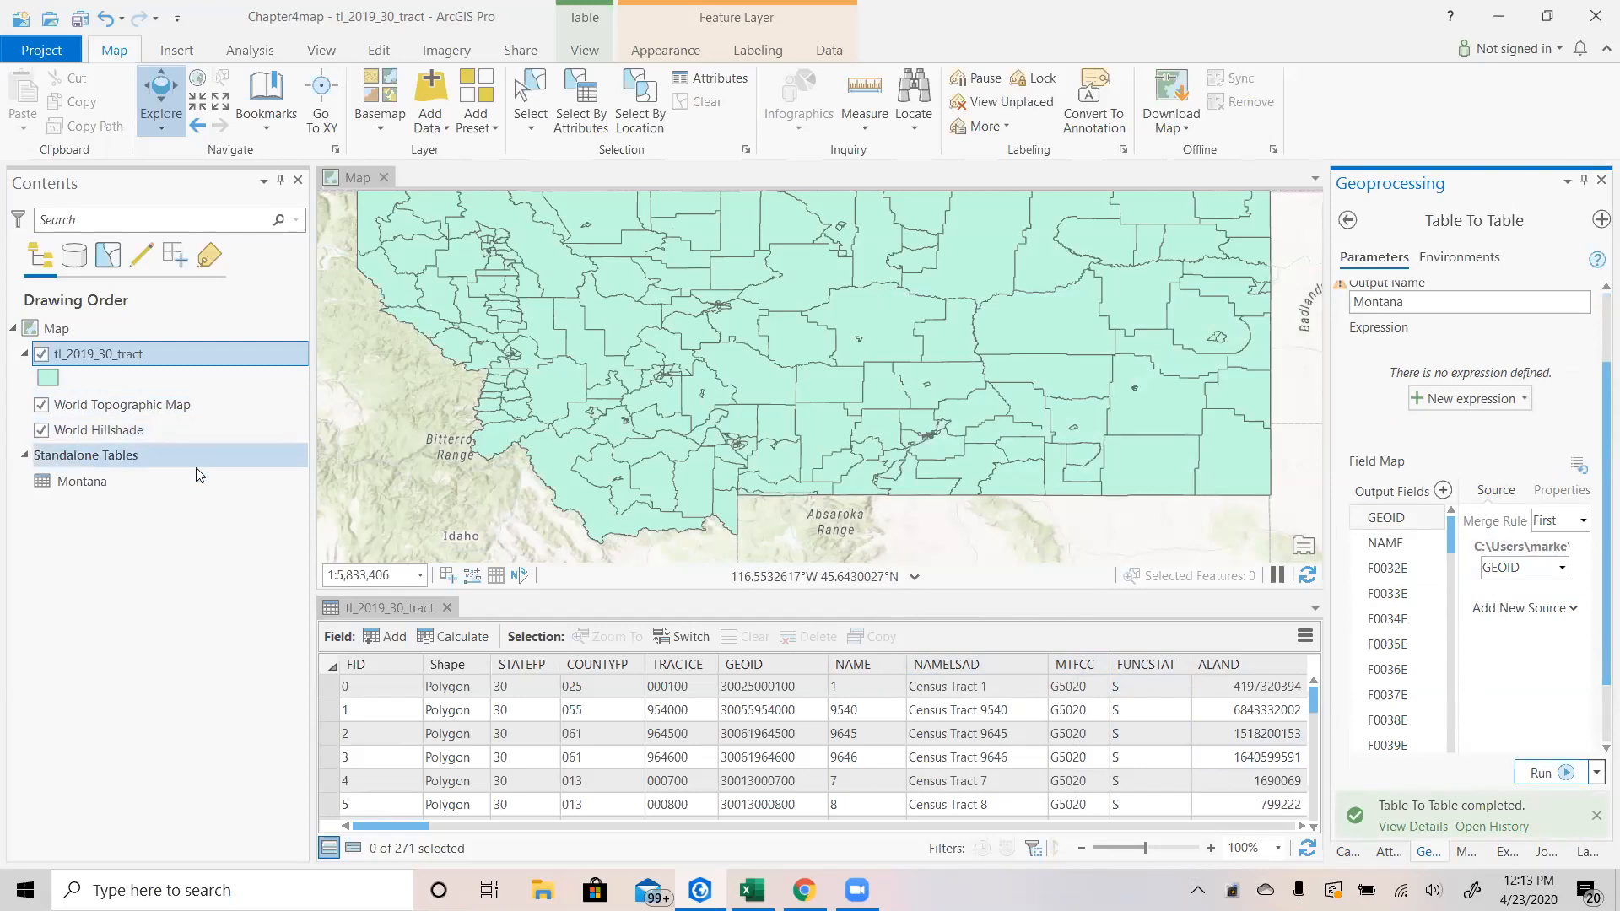
Open the Montana standalone table and add a new field to it.
{"action": "left_click", "coordinate": [89, 483]}
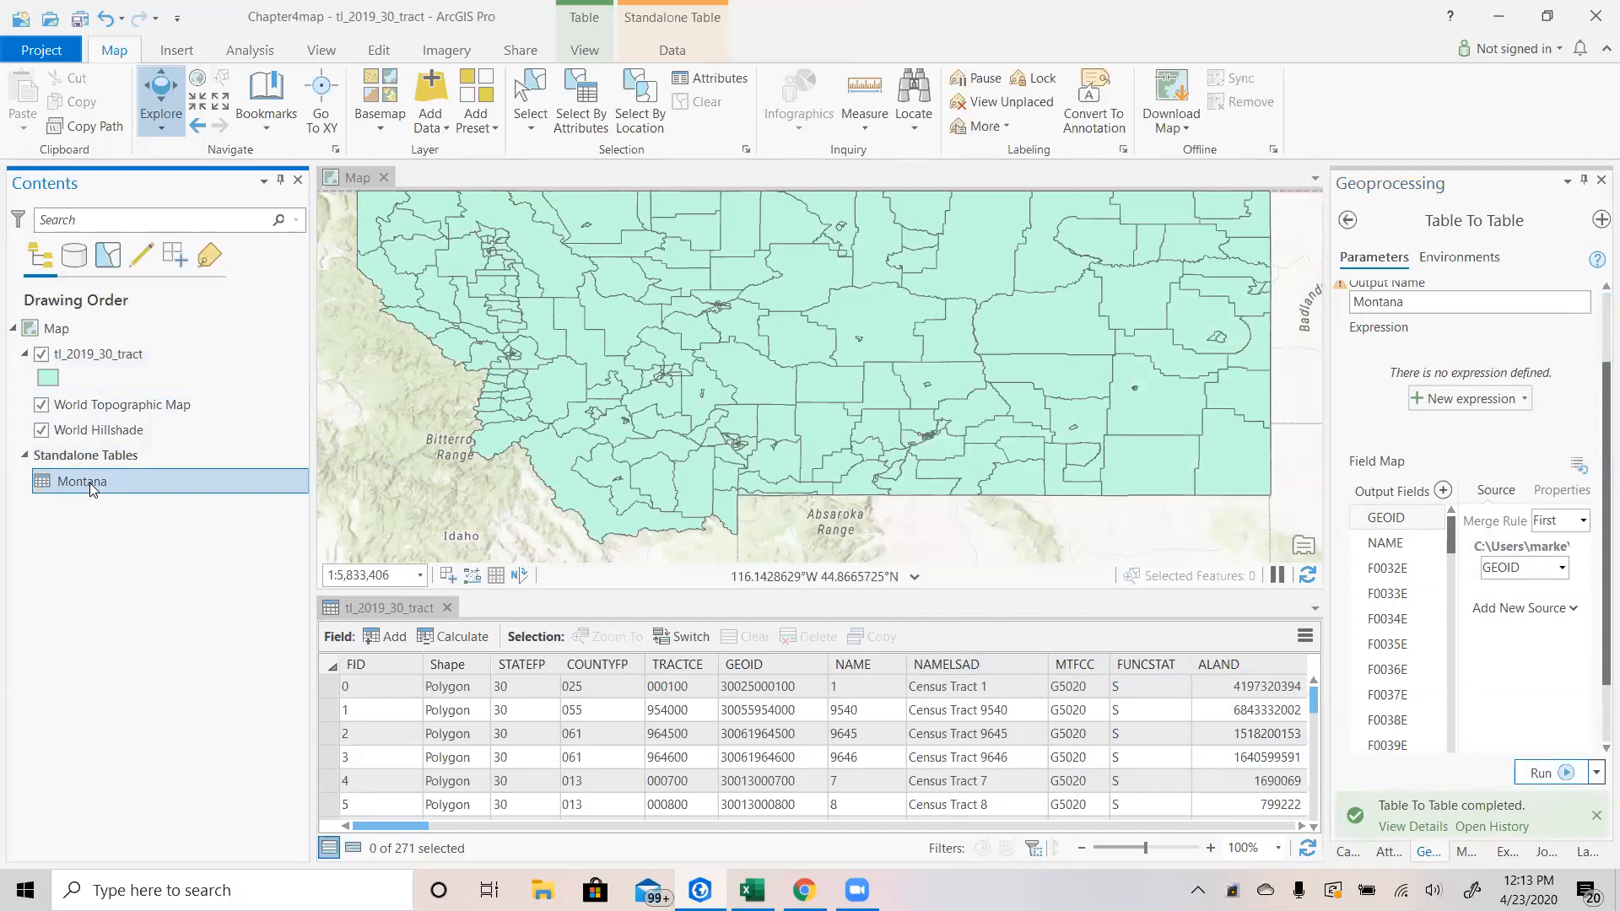
{"action": "right_click", "coordinate": [91, 484]}
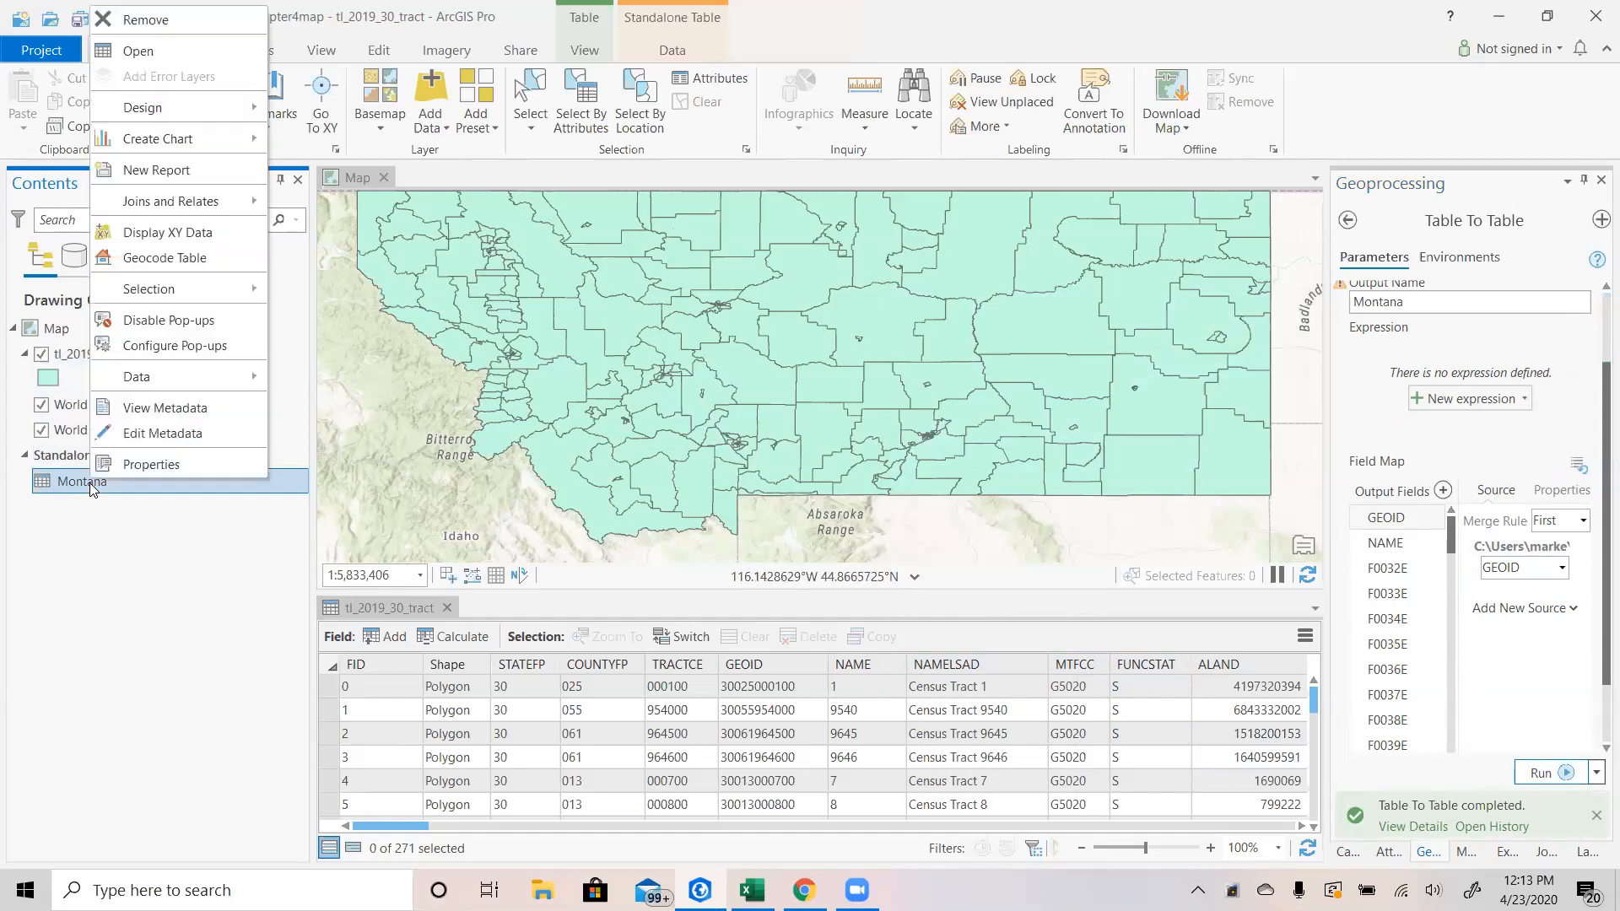
{"action": "left_click", "coordinate": [164, 52]}
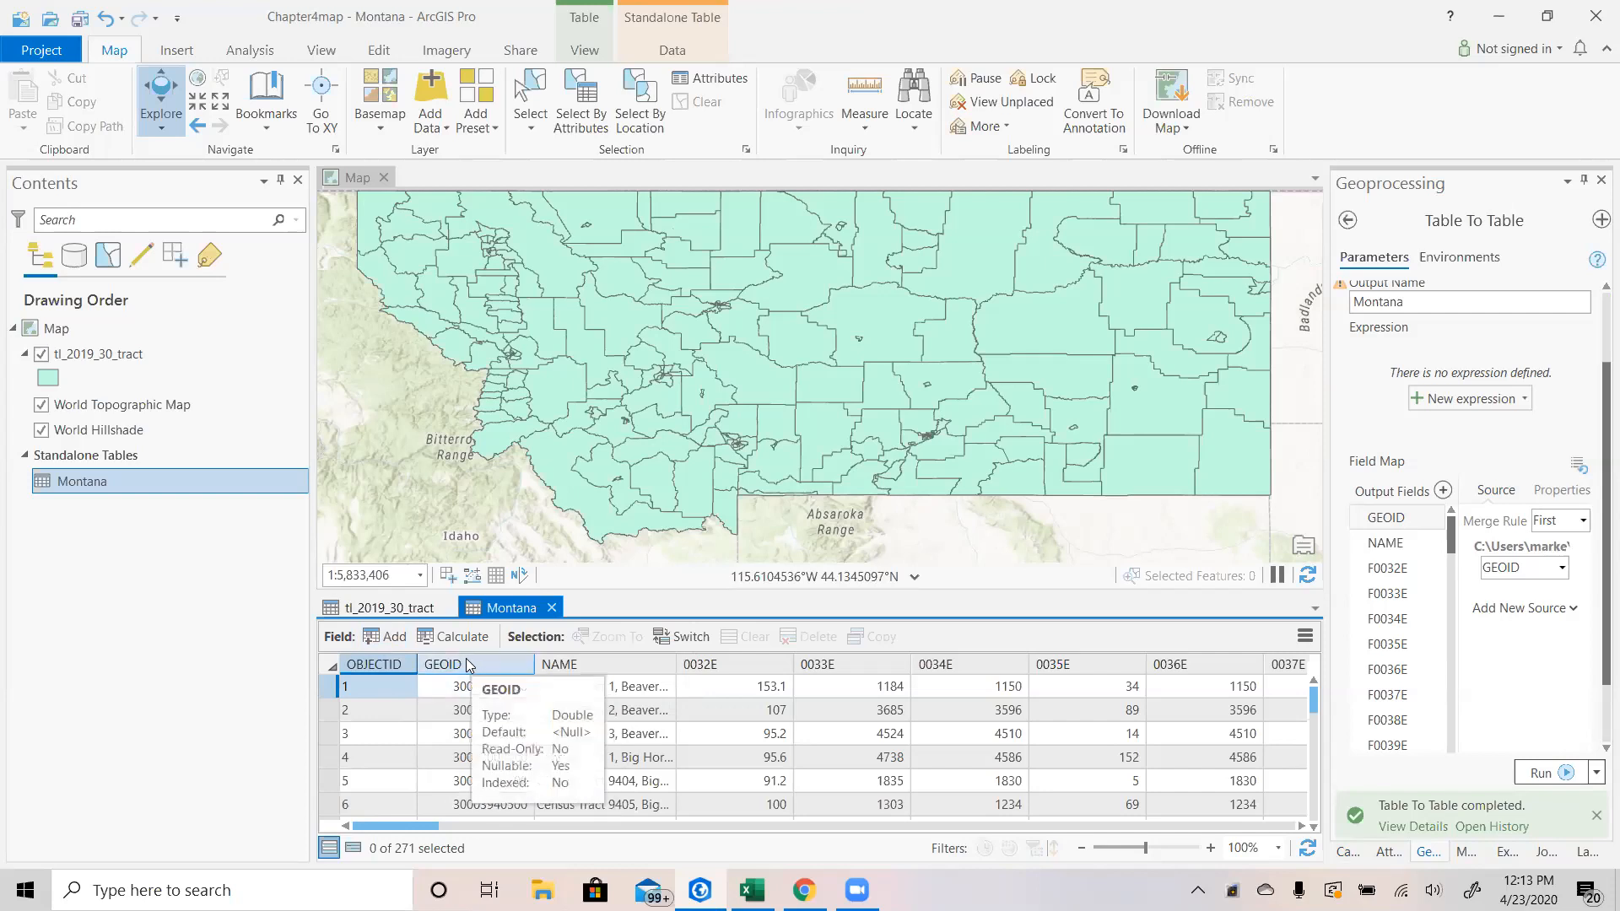
{"action": "left_click", "coordinate": [386, 636]}
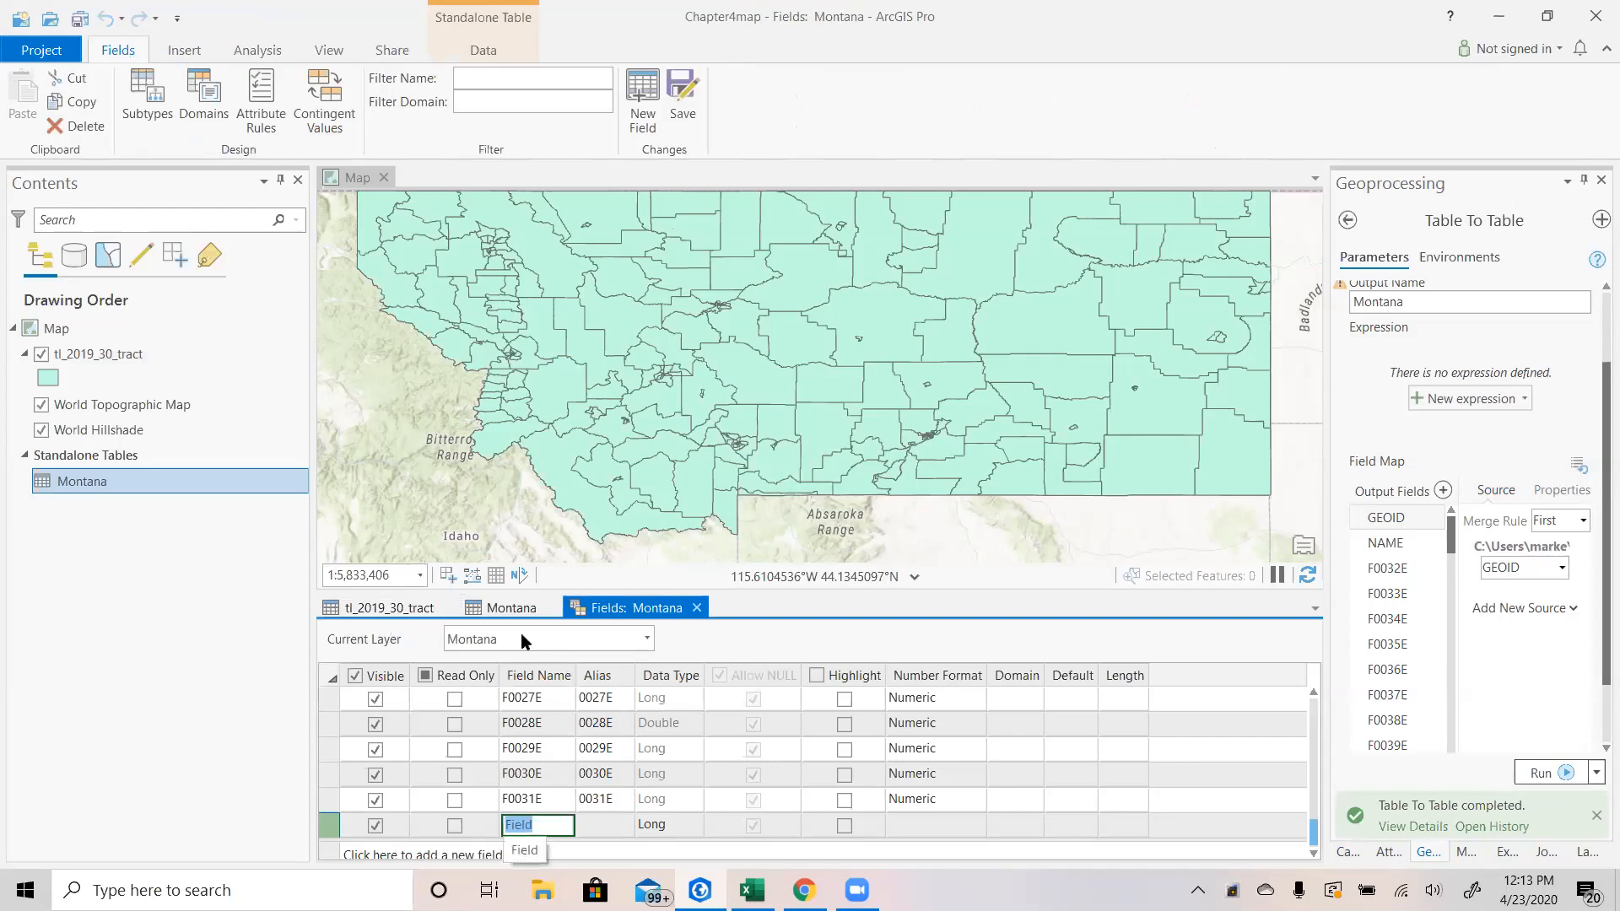
Name the new field in the Montana table geoid2.
{"action": "left_click", "coordinate": [549, 828]}
{"action": "key", "text": "BackSpace"}
{"action": "key", "text": "BackSpace"}
{"action": "key", "text": "BackSpace"}
{"action": "key", "text": "BackSpace"}
{"action": "key", "text": "BackSpace"}
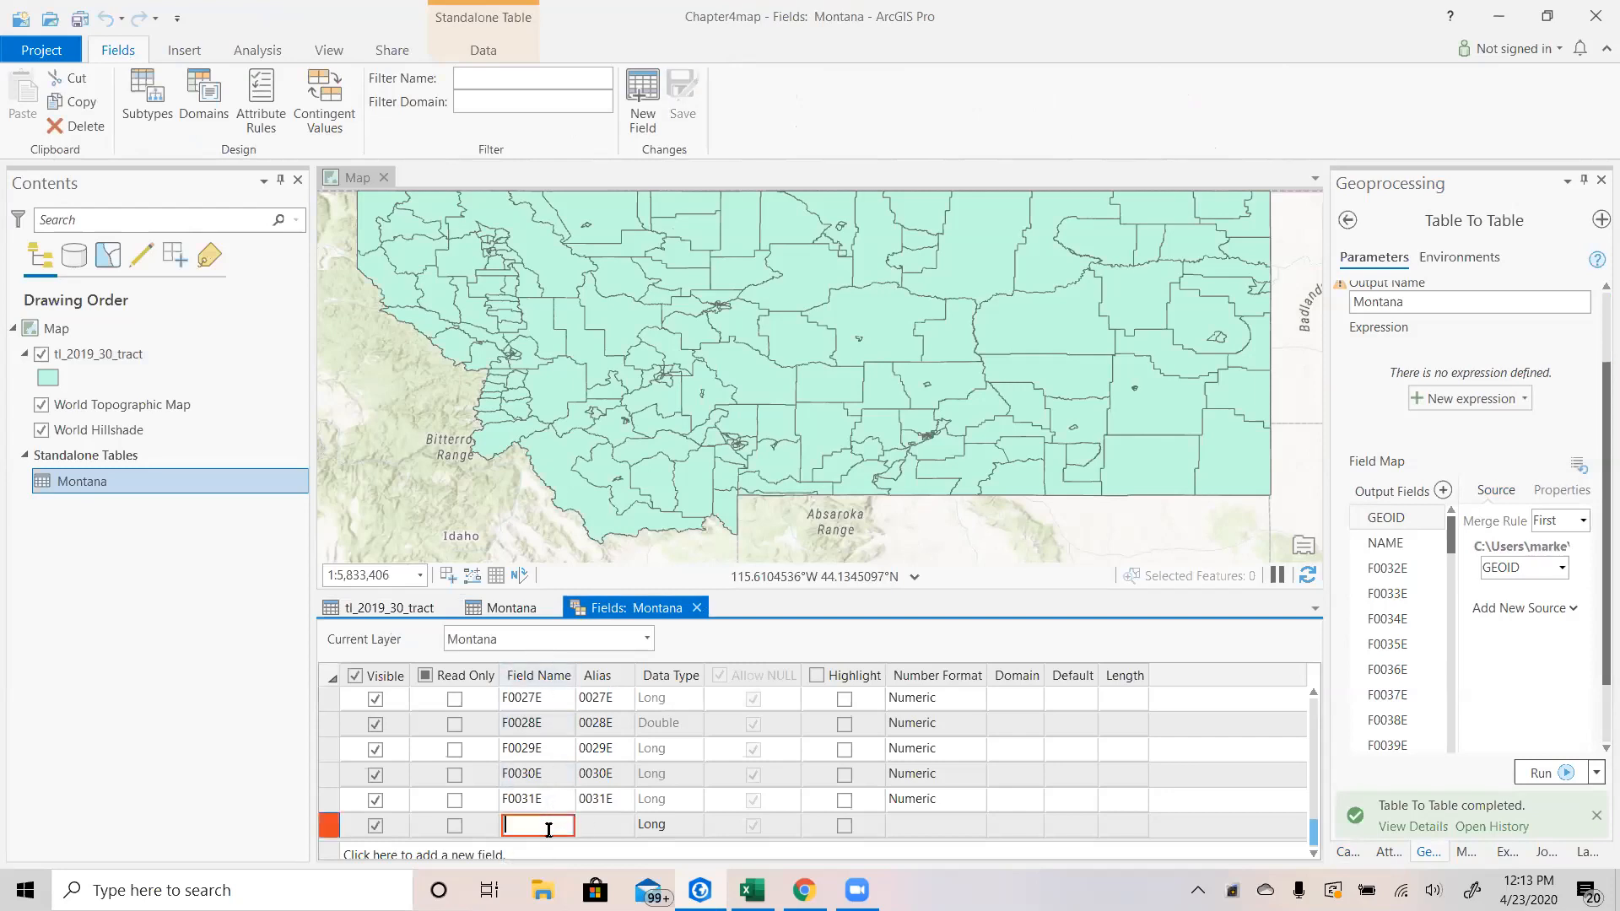
{"action": "type", "text": "g"}
{"action": "type", "text": "e"}
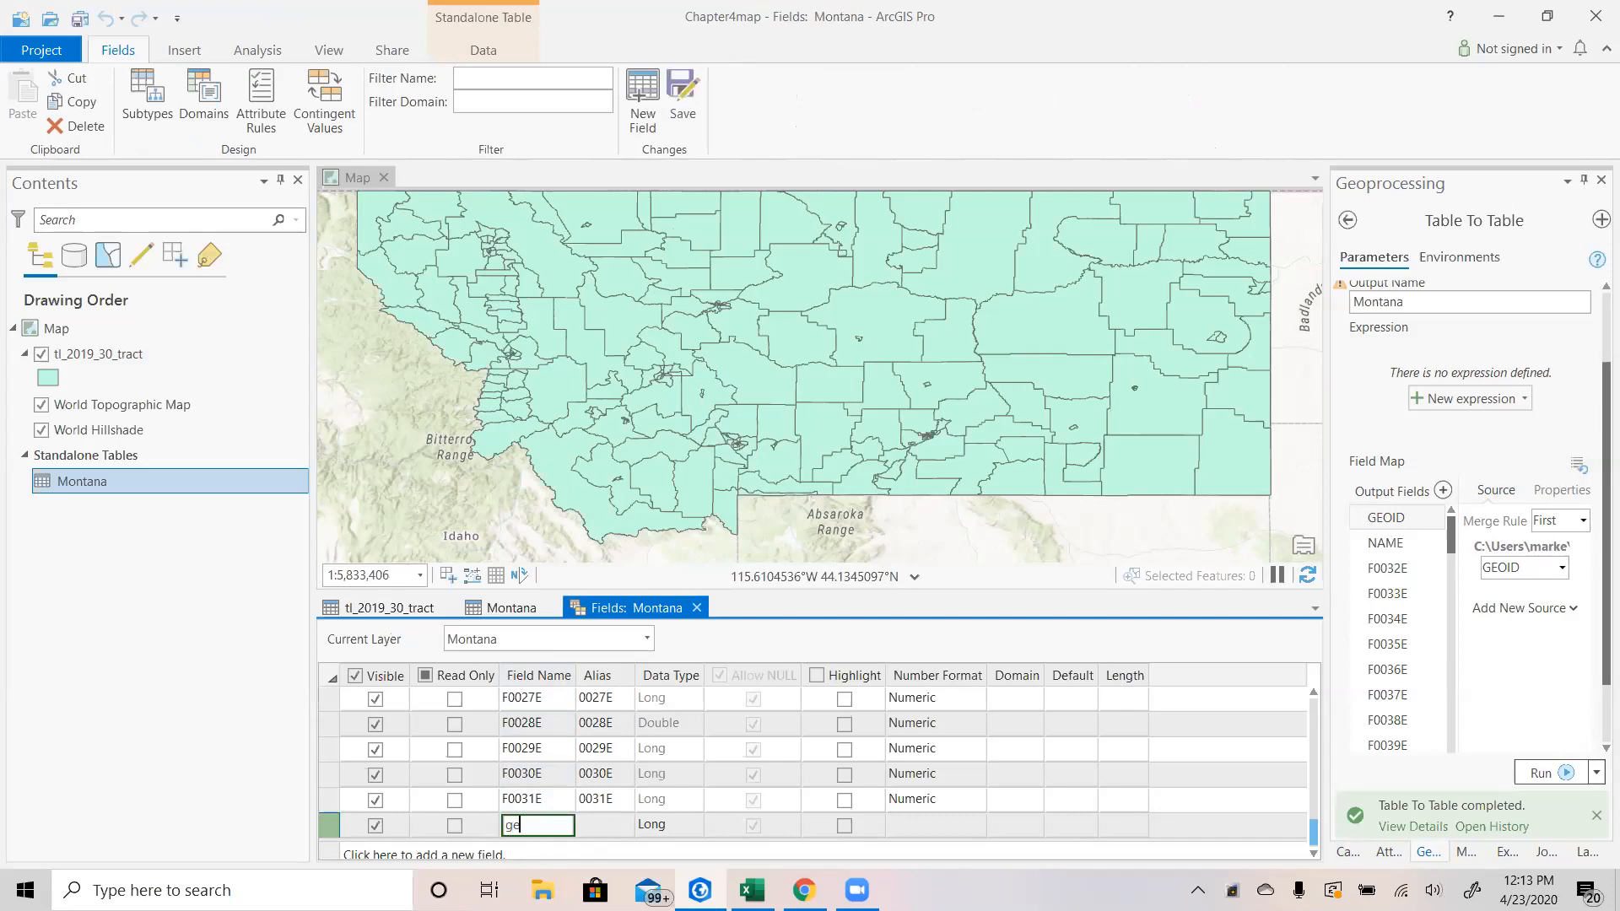
{"action": "type", "text": "oid2"}
Make geoid2 a Text field with a length of 15 and save the field changes.
{"action": "left_click", "coordinate": [659, 827]}
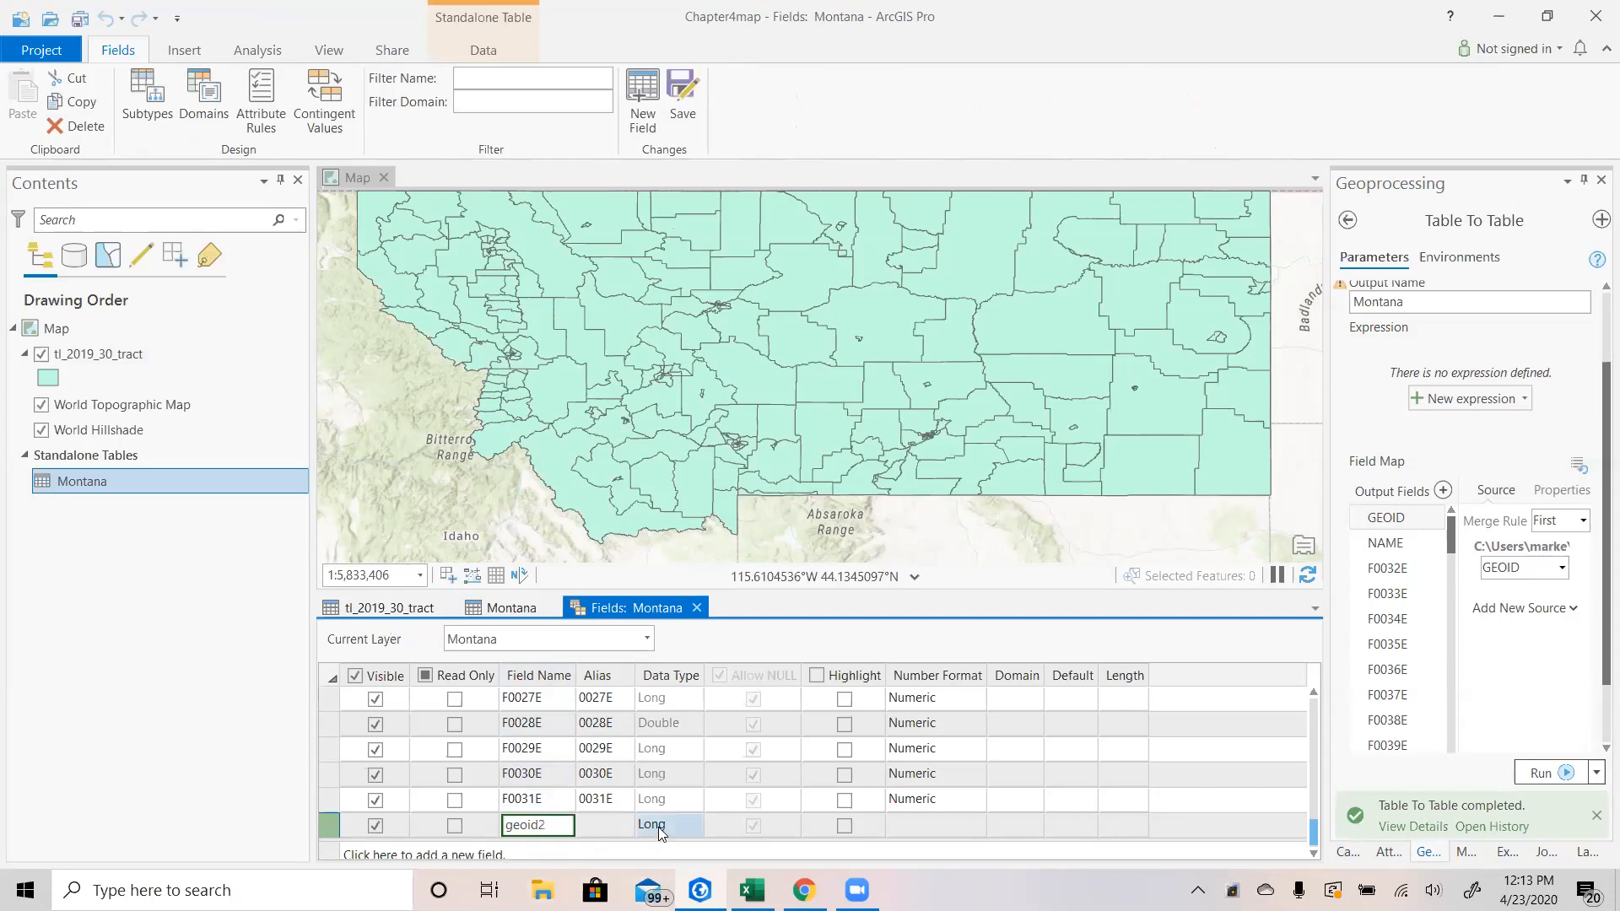
{"action": "right_click", "coordinate": [658, 830]}
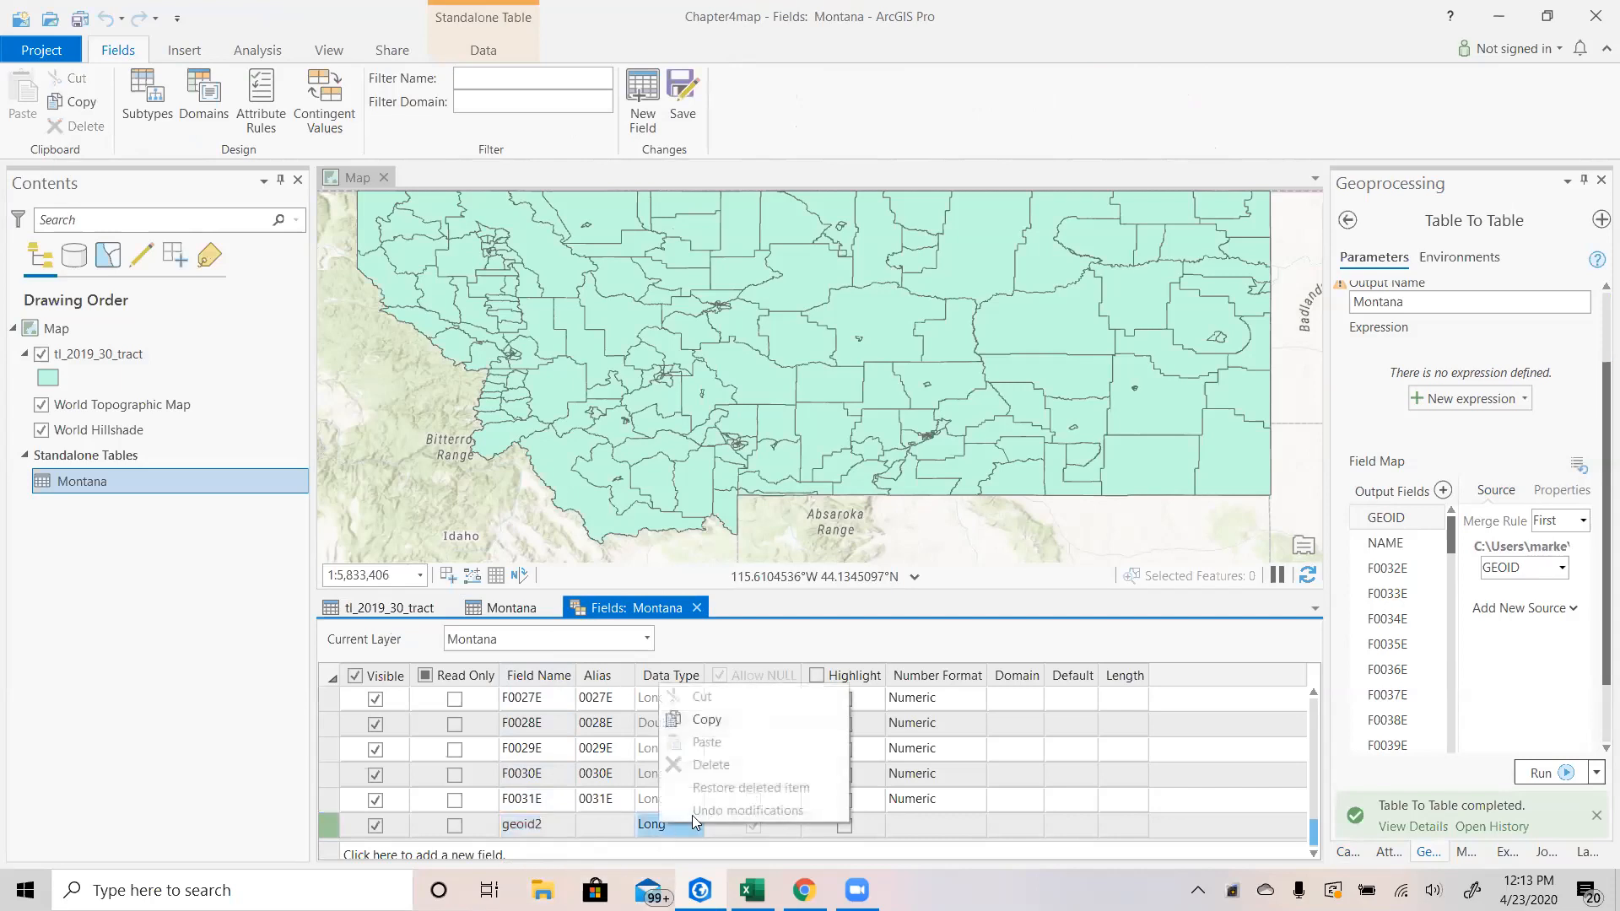
{"action": "left_click", "coordinate": [652, 831]}
{"action": "left_click", "coordinate": [672, 734]}
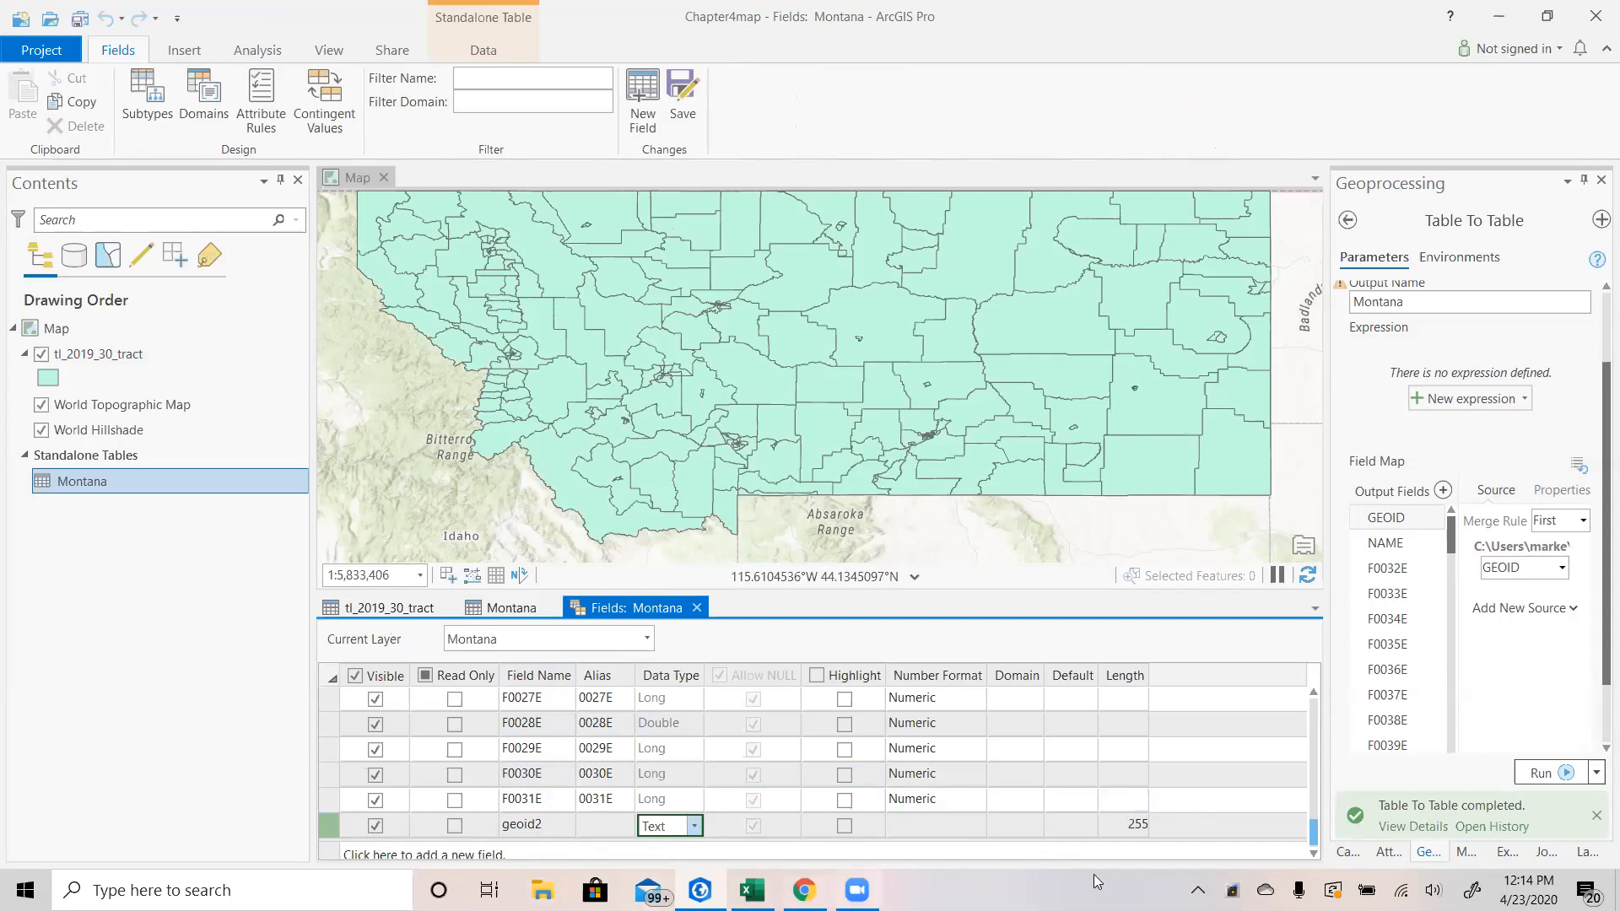
{"action": "left_click", "coordinate": [1141, 825]}
{"action": "left_click", "coordinate": [1142, 823]}
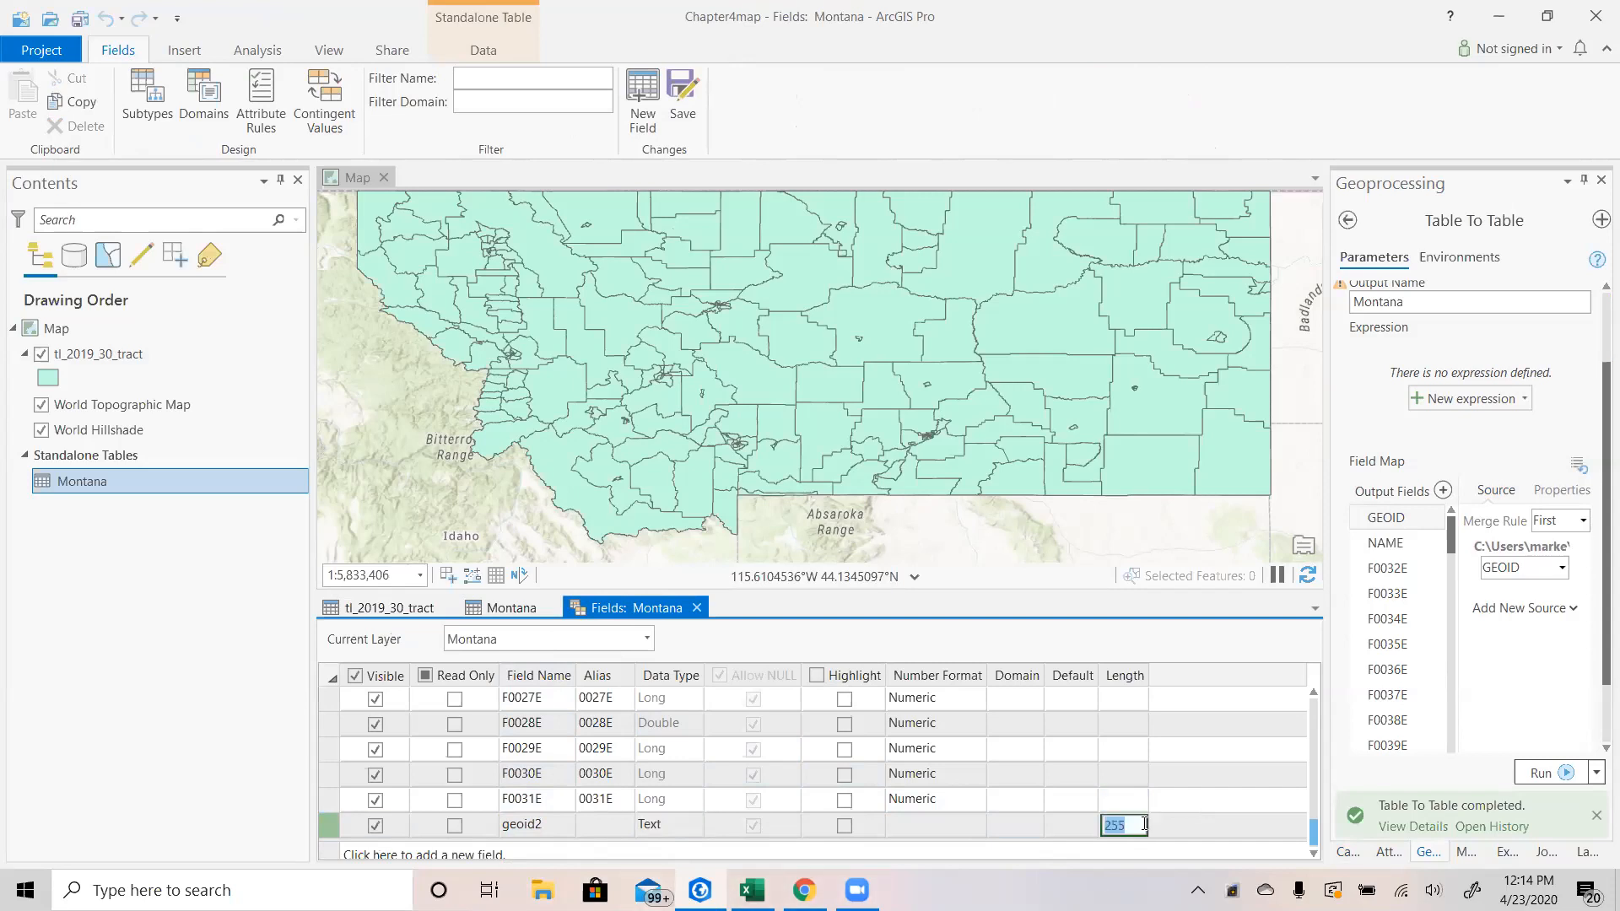
{"action": "type", "text": "15"}
{"action": "left_click", "coordinate": [682, 95]}
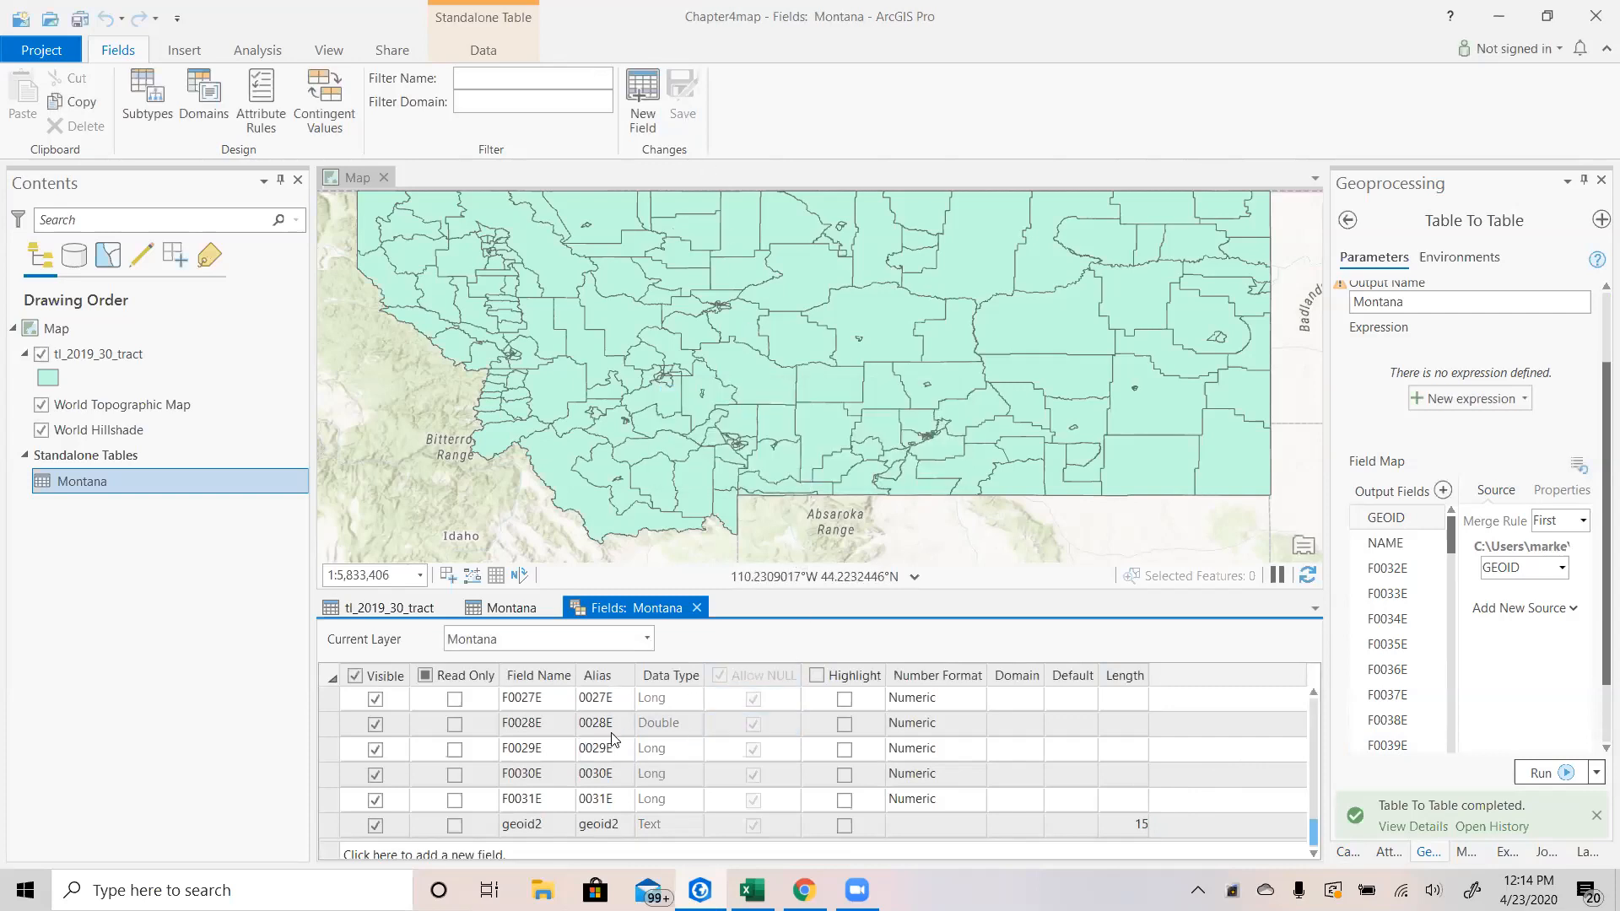
Calculate the geoid2 field in the Montana table as !GEOID! using Python 3.
{"action": "left_click", "coordinate": [697, 607]}
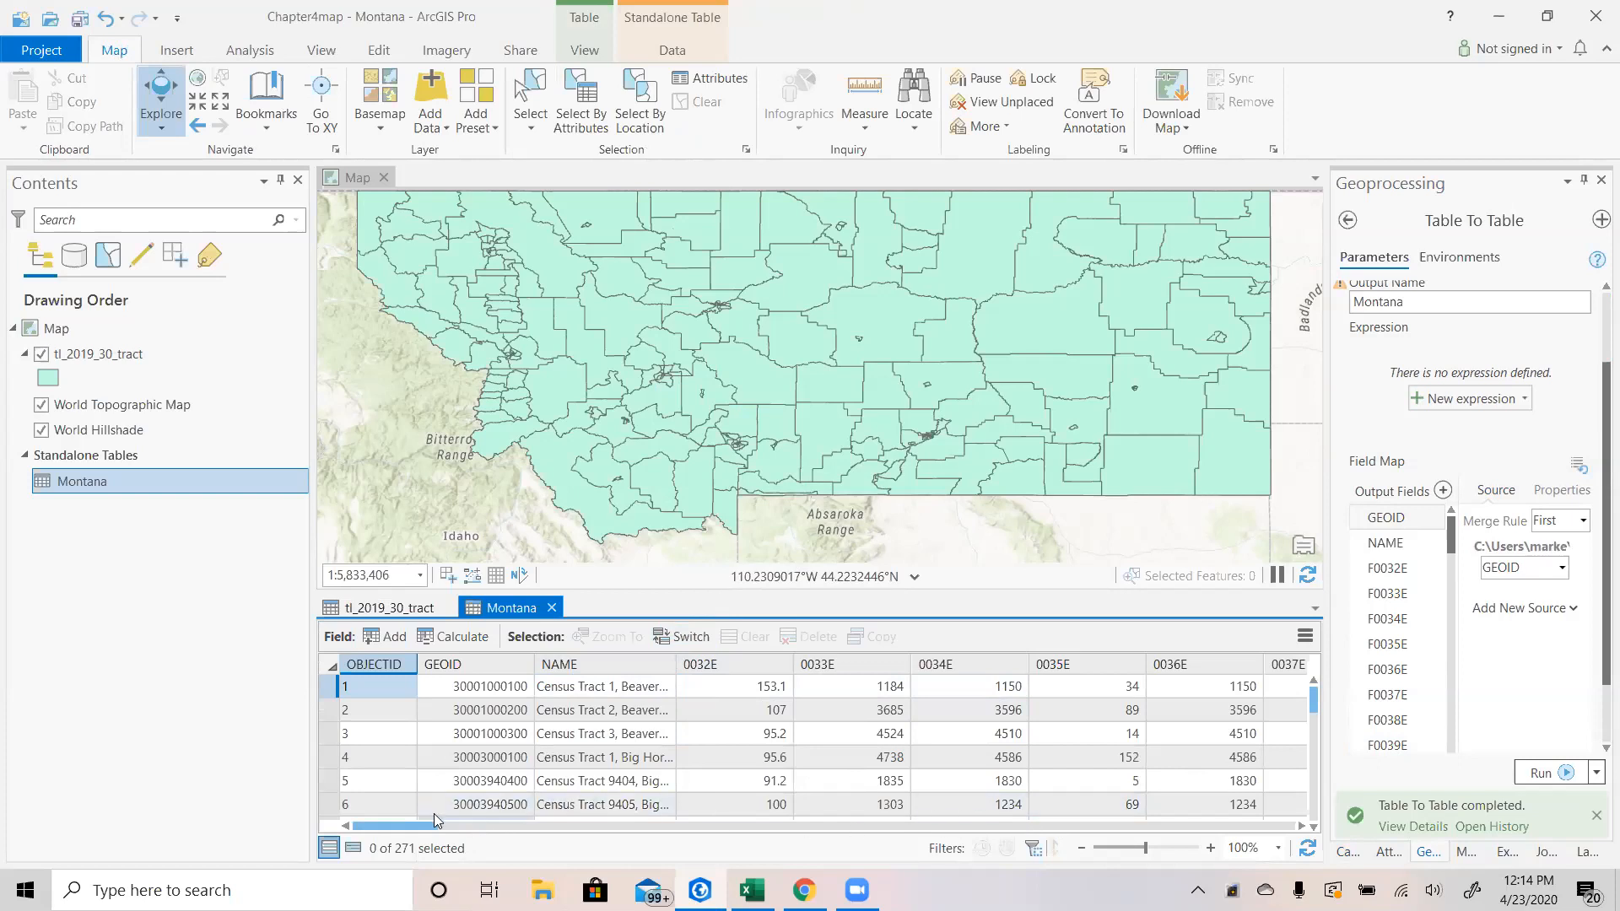
{"action": "left_click_drag", "start_coordinate": [432, 829], "coordinate": [1288, 831]}
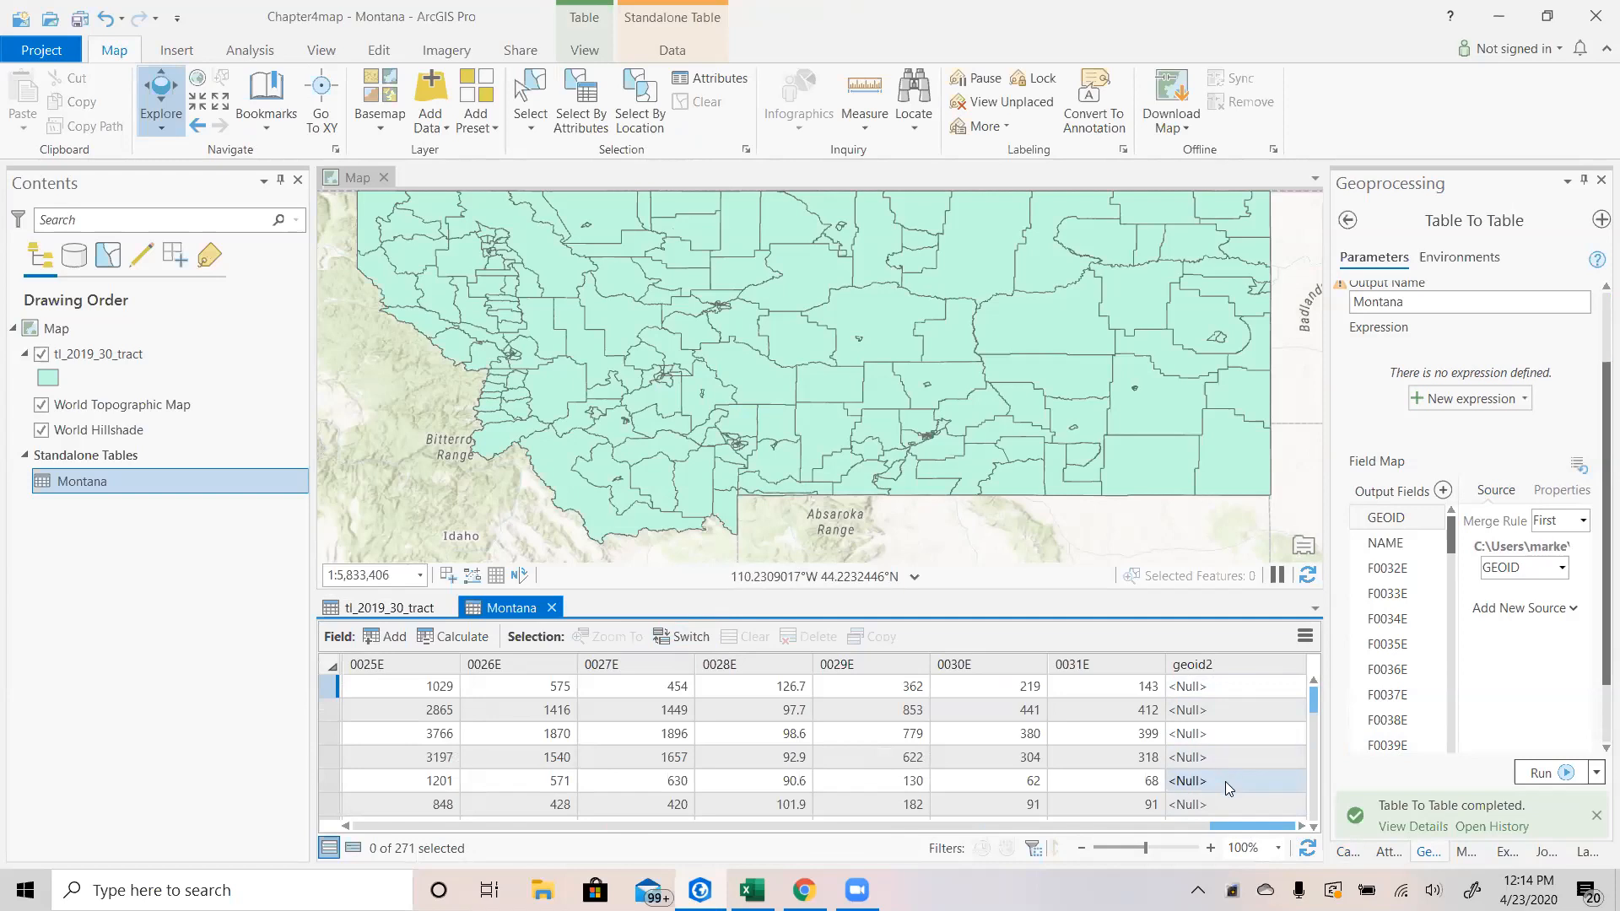
{"action": "right_click", "coordinate": [1212, 665]}
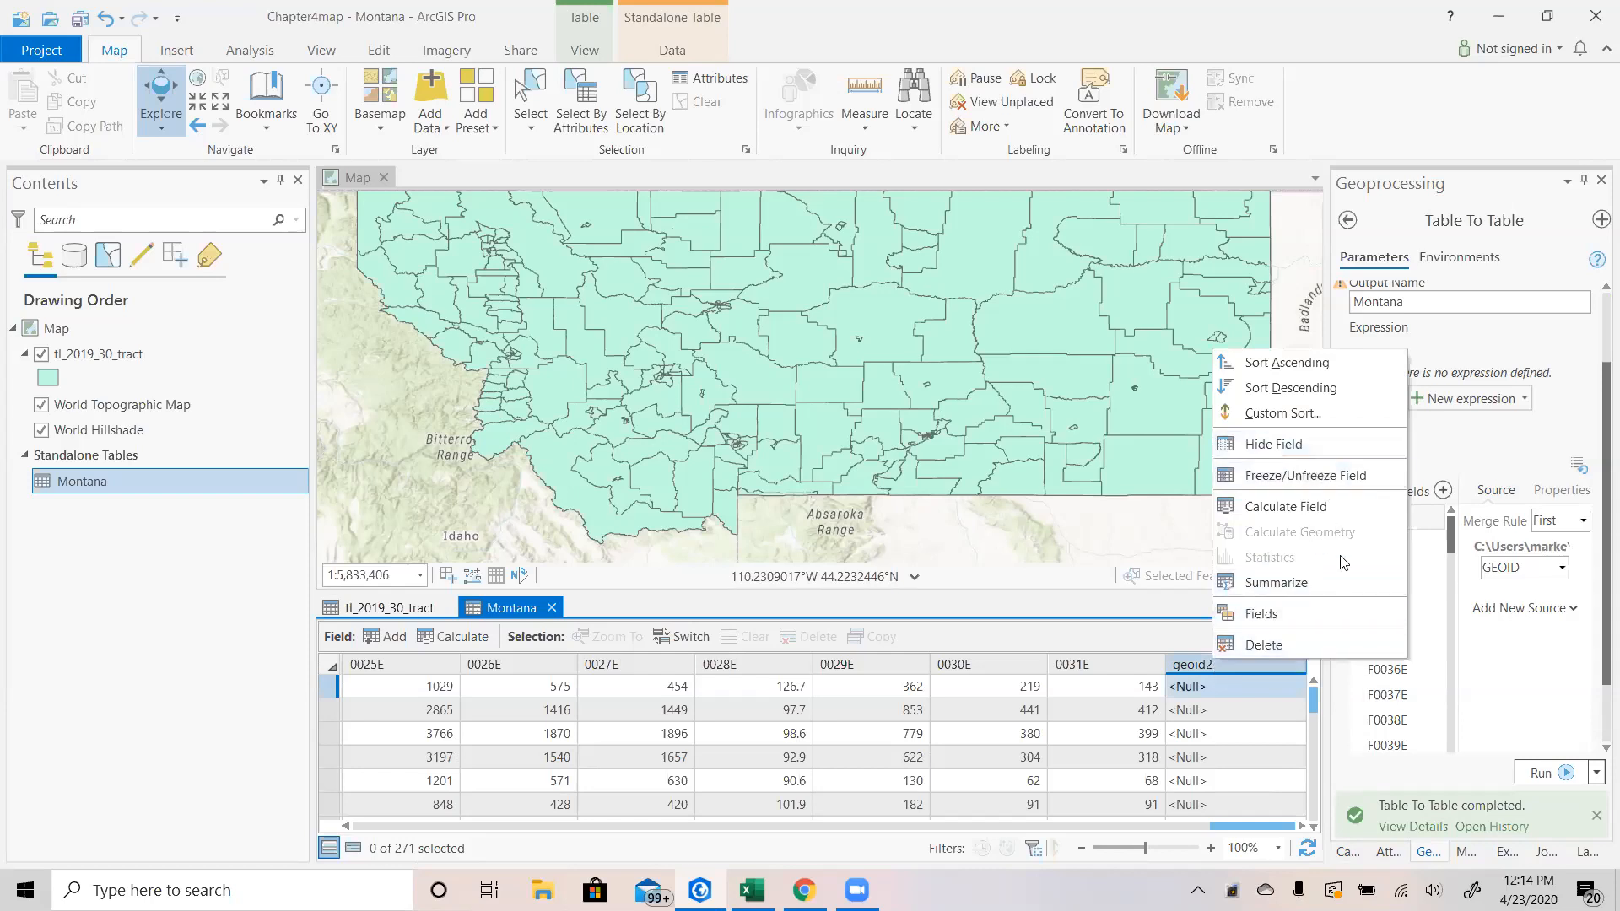
{"action": "left_click", "coordinate": [1283, 507]}
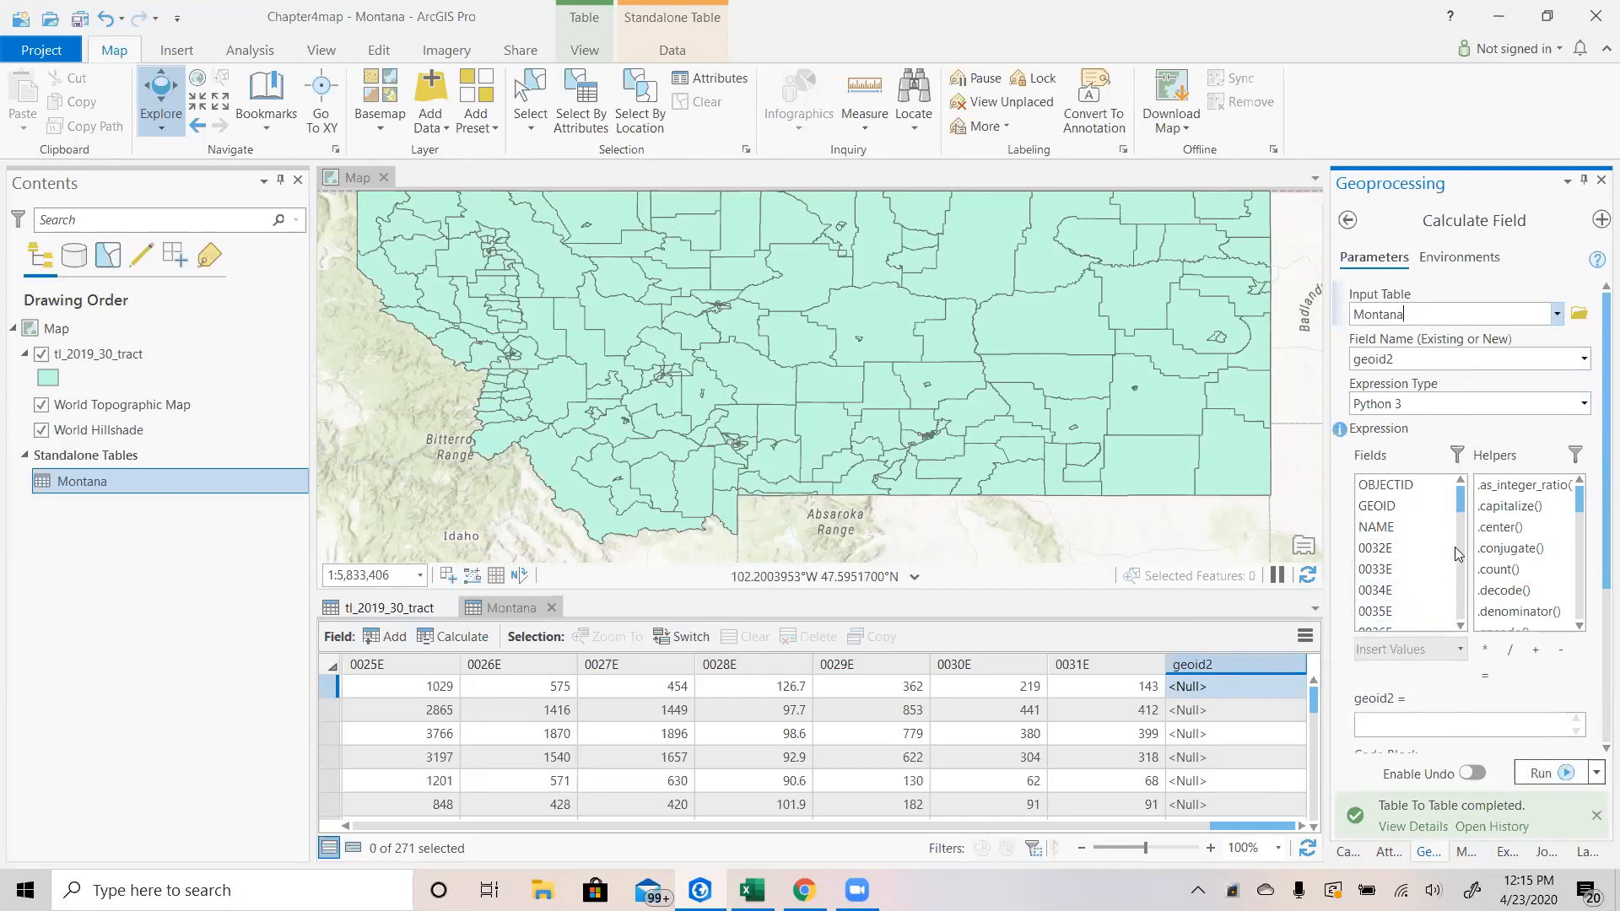
{"action": "double_click", "coordinate": [1392, 513]}
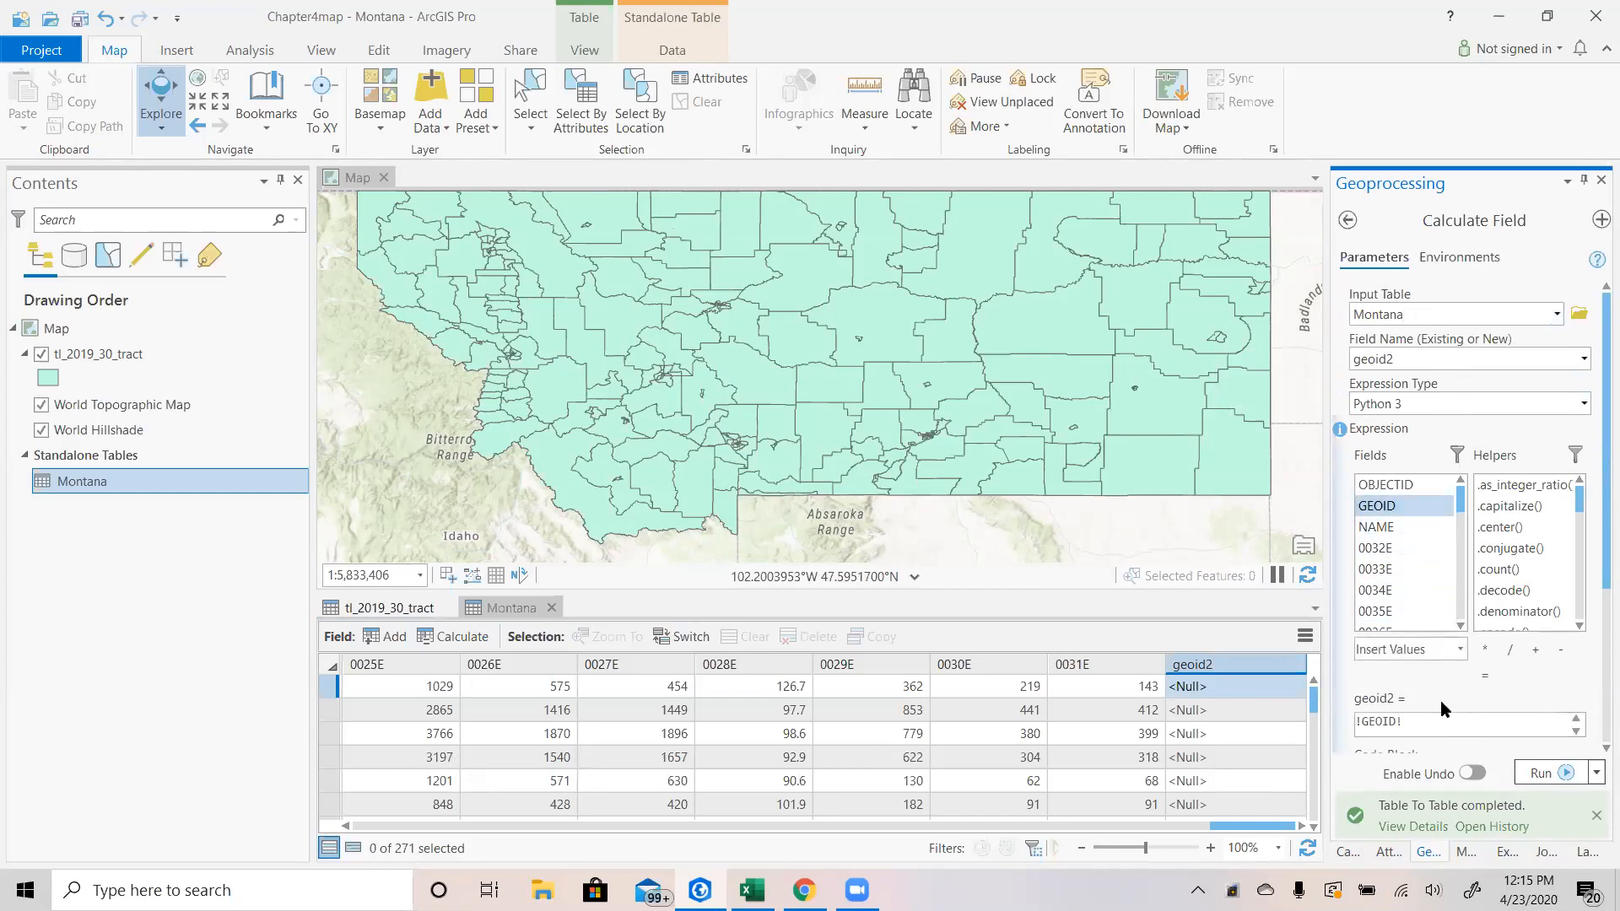
{"action": "scroll", "coordinate": [1440, 701], "scroll_direction": "down", "scroll_amount": 3}
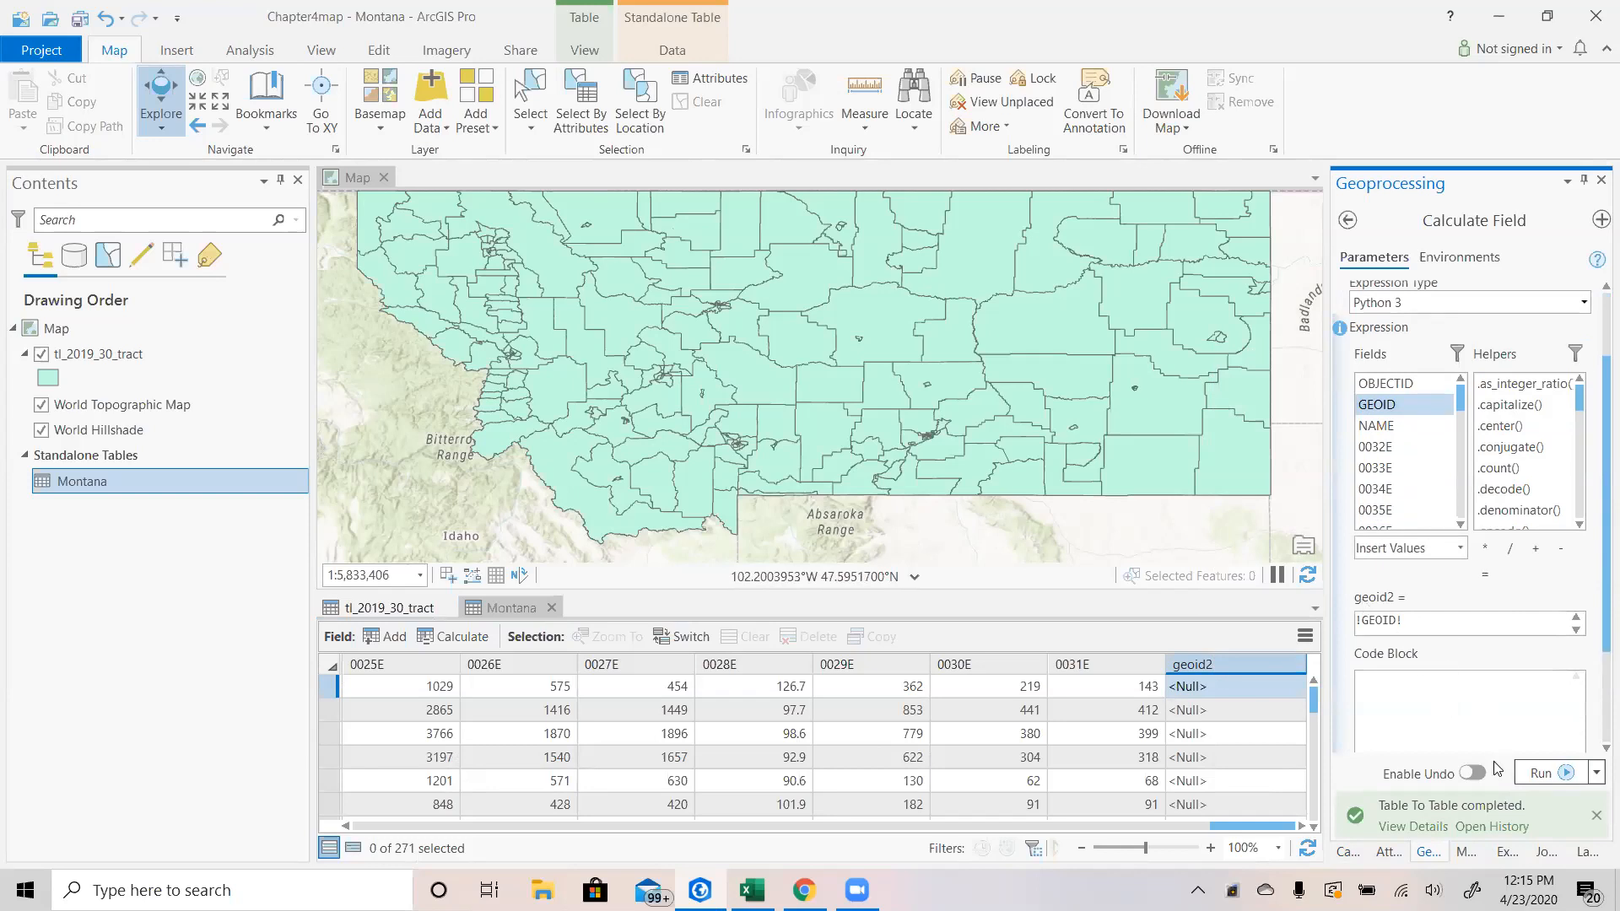
{"action": "left_click", "coordinate": [1558, 774]}
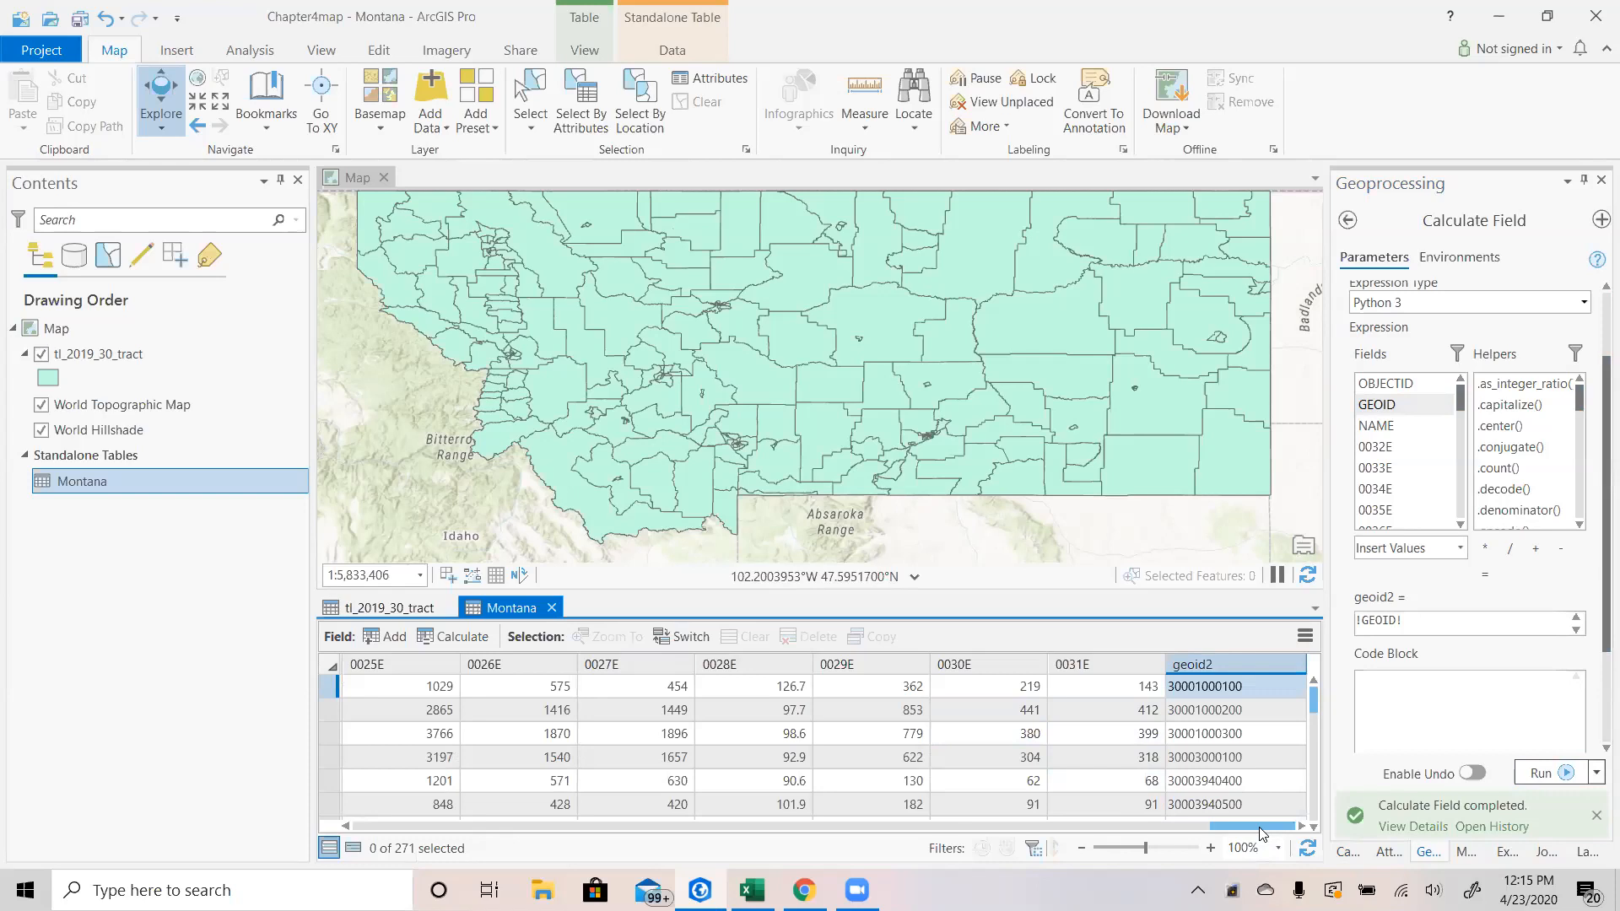
Remove all existing joins from the tl_2019_30_tract layer.
{"action": "left_click_drag", "start_coordinate": [1261, 834], "coordinate": [273, 861]}
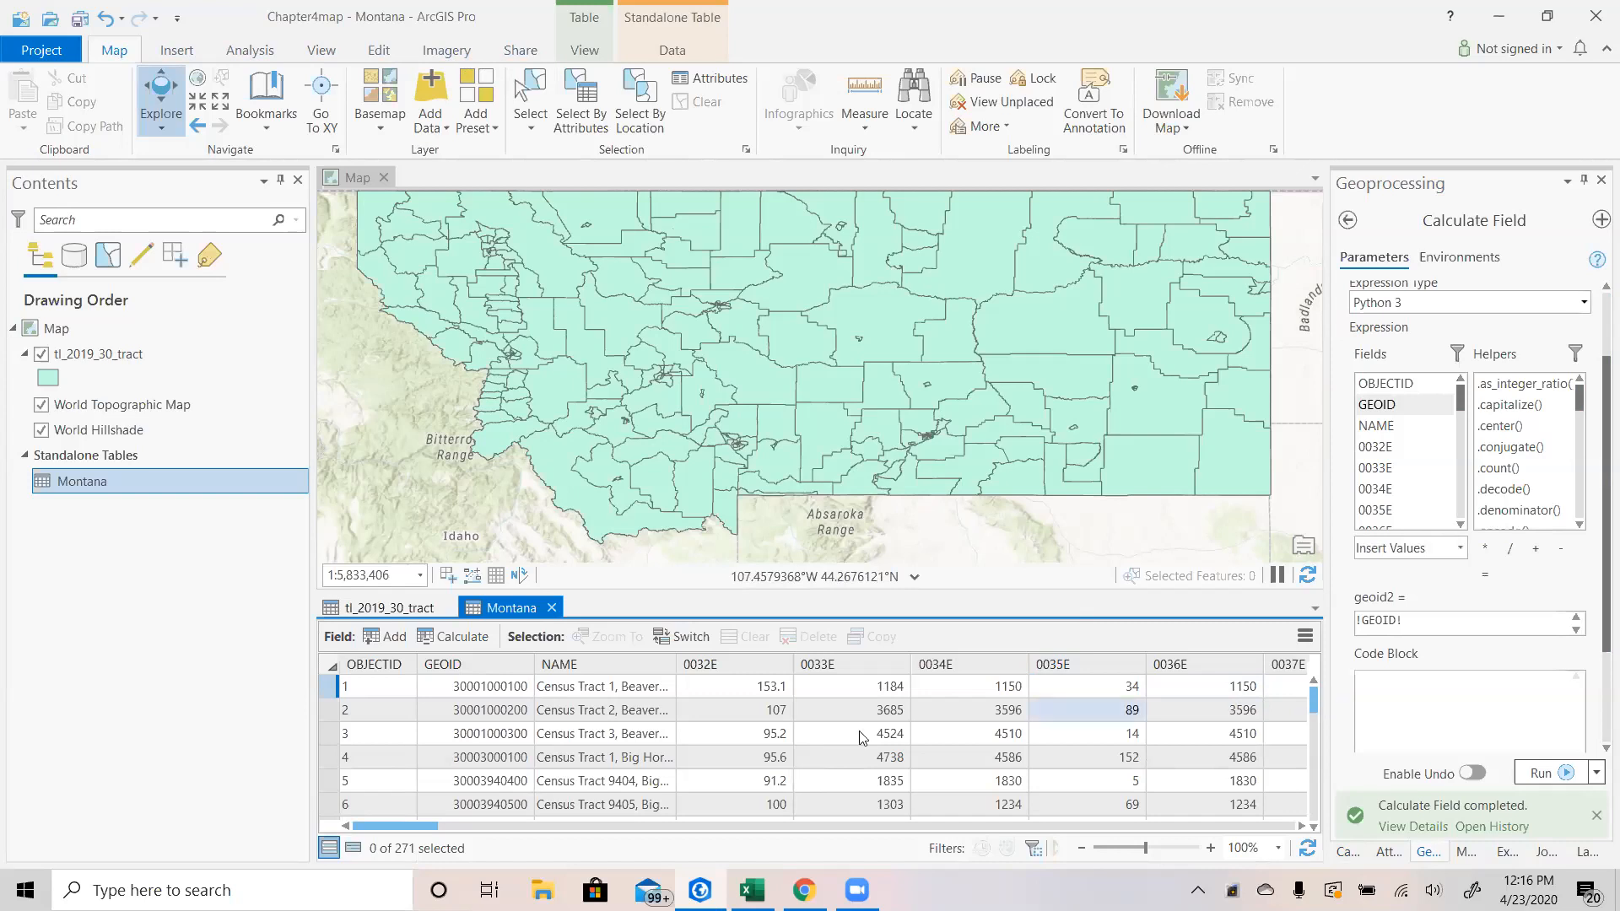
{"action": "right_click", "coordinate": [371, 609]}
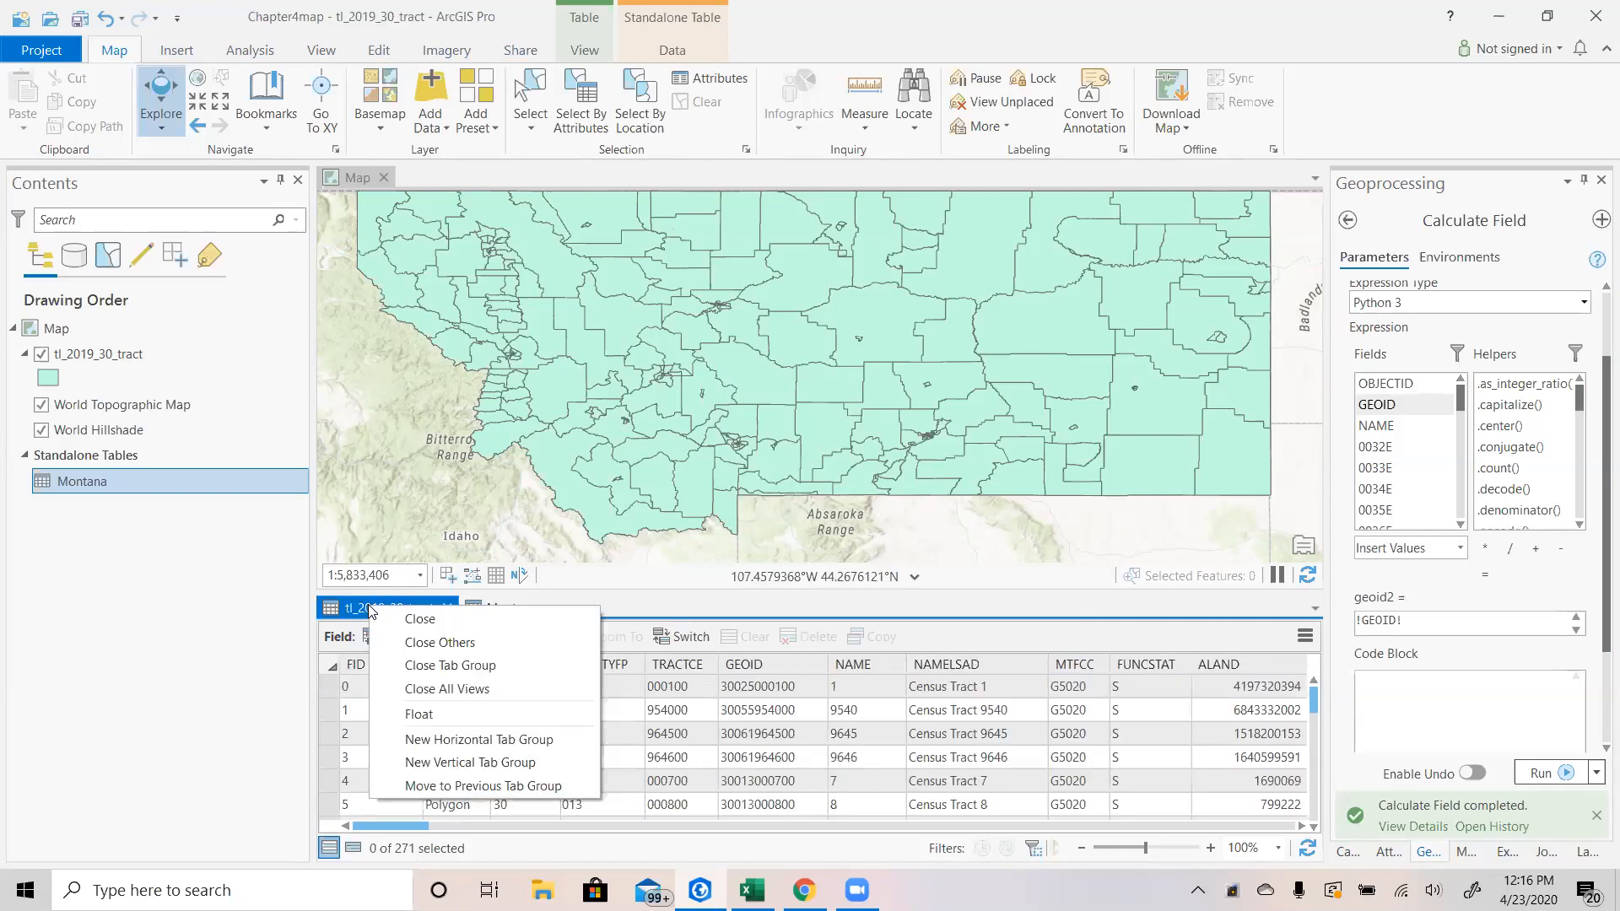
{"action": "left_click", "coordinate": [291, 609]}
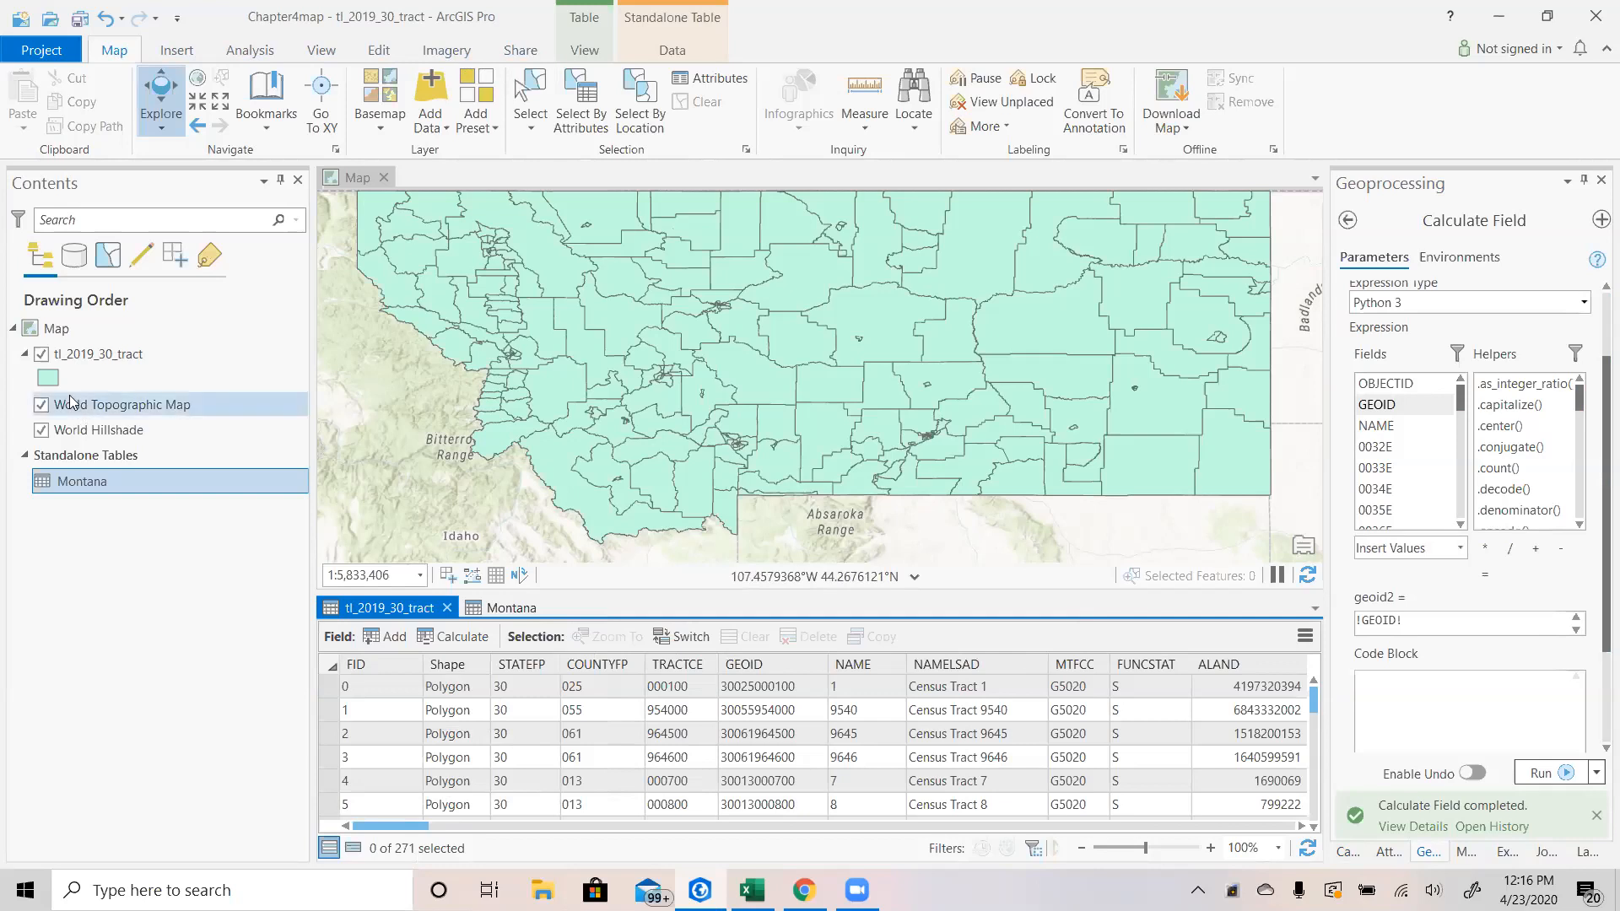
{"action": "right_click", "coordinate": [52, 357]}
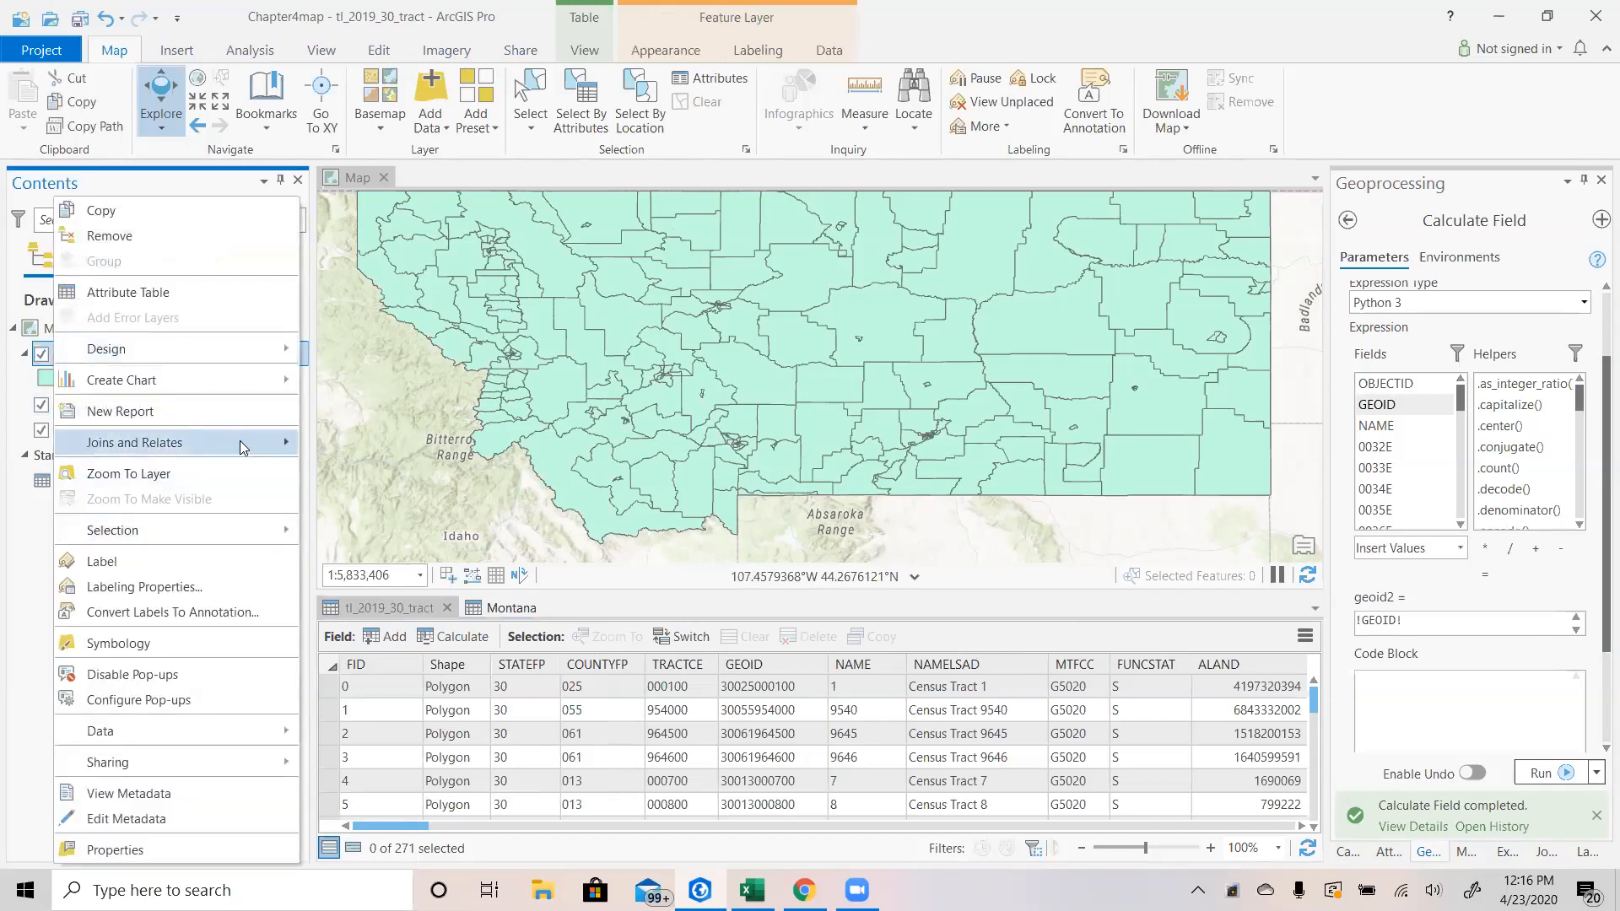
{"action": "mouse_move", "coordinate": [242, 442]}
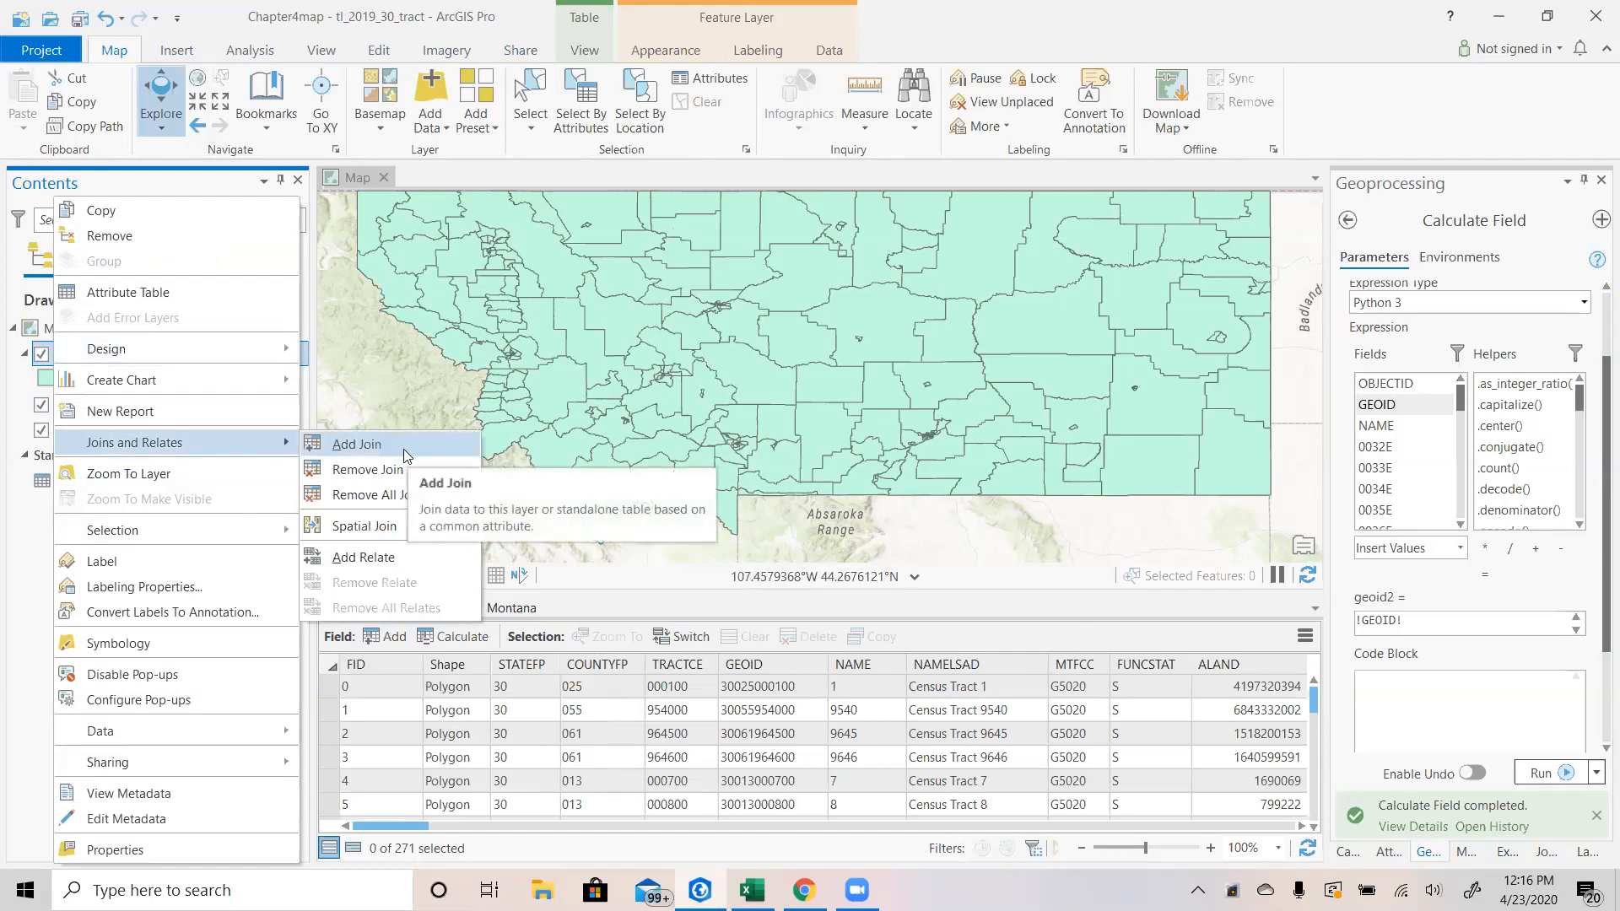
{"action": "left_click", "coordinate": [379, 496]}
{"action": "left_click", "coordinate": [875, 498]}
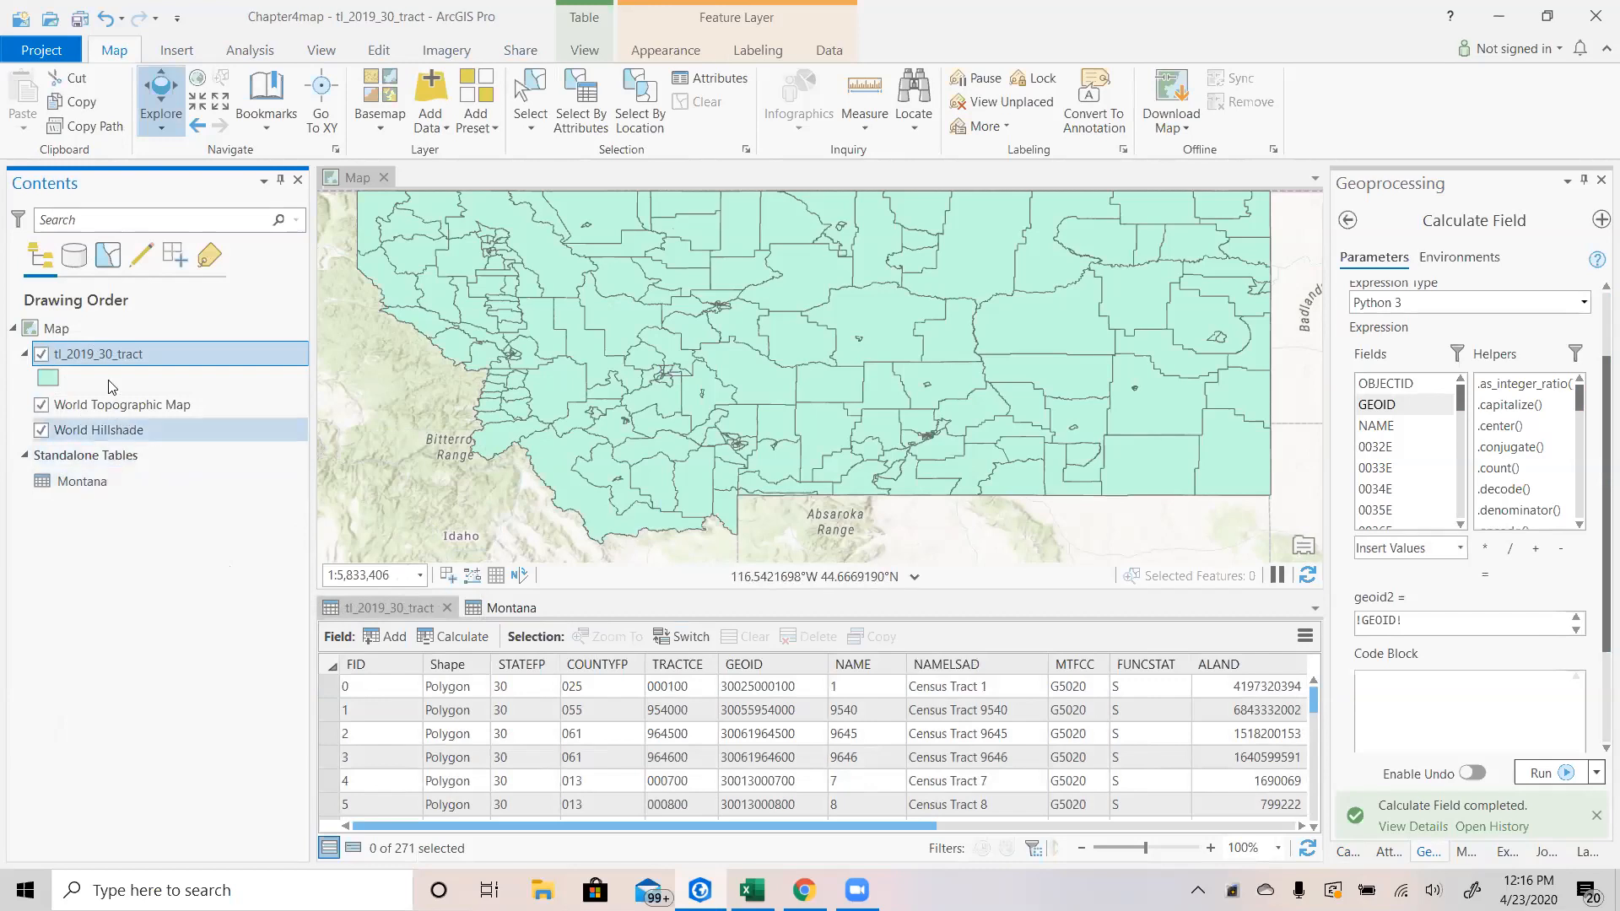
Start Add Join on tl_2019_30_tract and set the input join field to GEOID.
{"action": "right_click", "coordinate": [120, 353]}
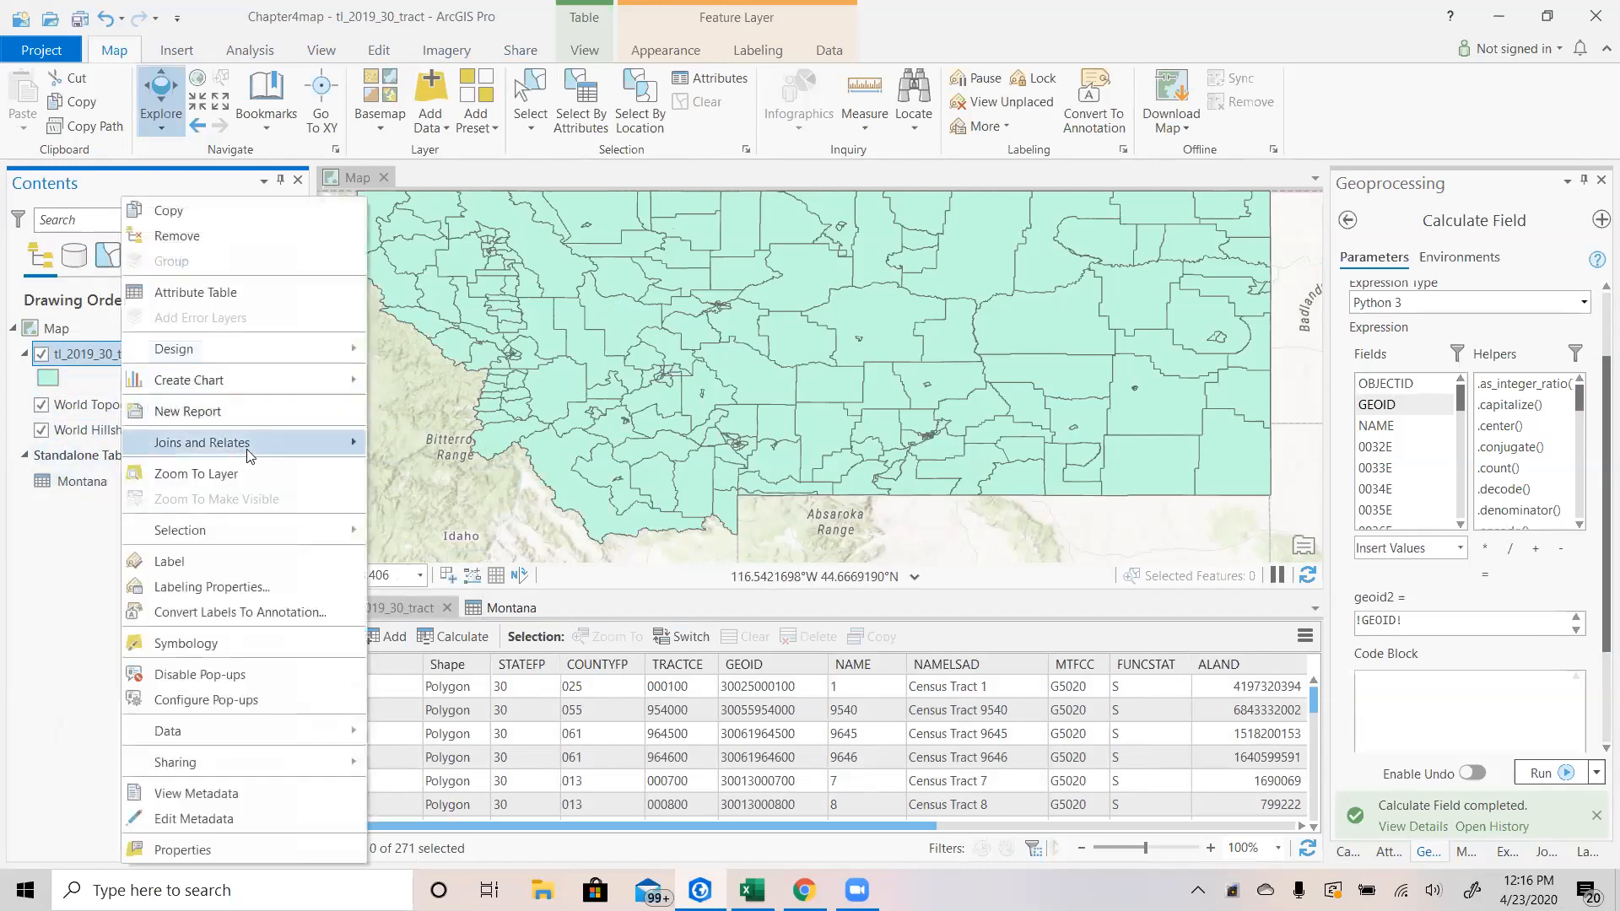
{"action": "mouse_move", "coordinate": [337, 446]}
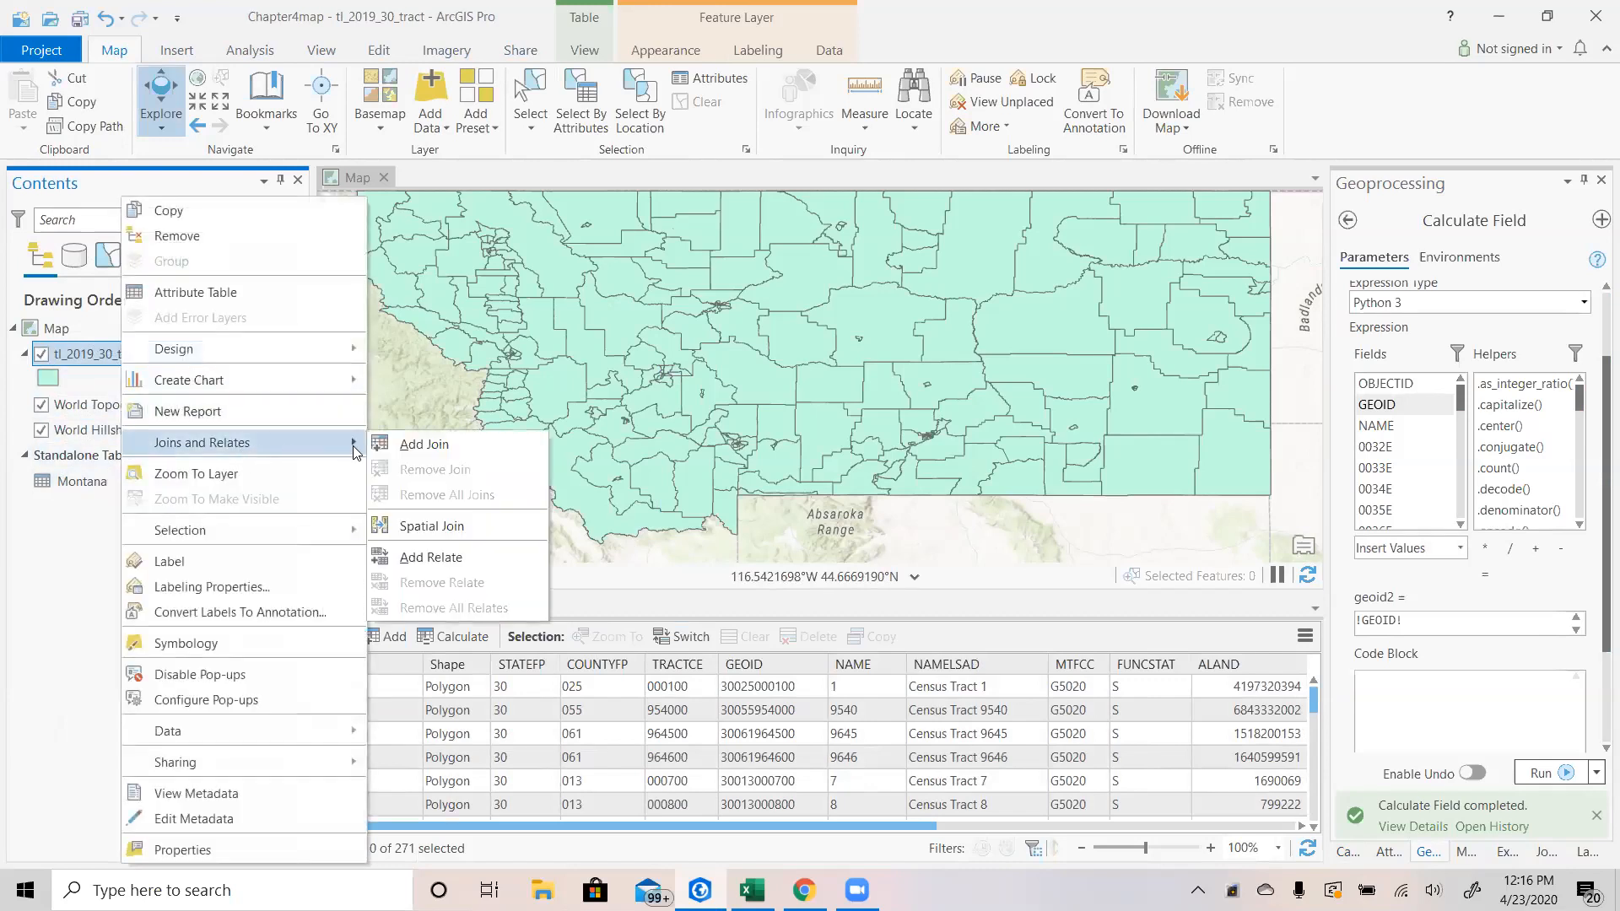
{"action": "left_click", "coordinate": [454, 446]}
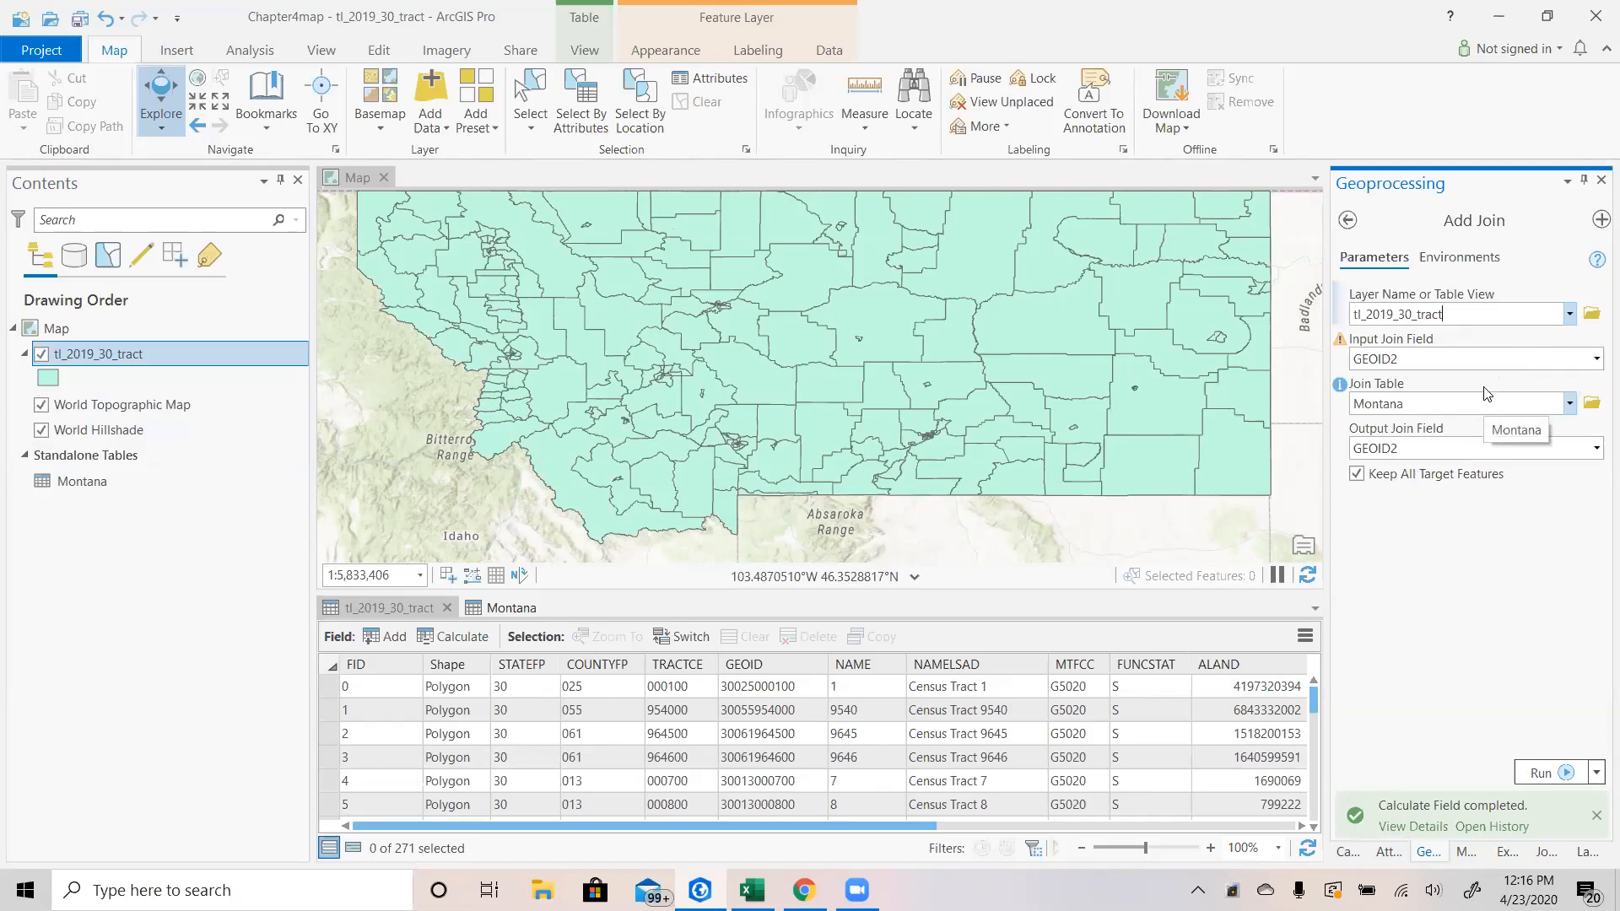
{"action": "left_click", "coordinate": [1597, 361]}
{"action": "left_click", "coordinate": [1596, 361]}
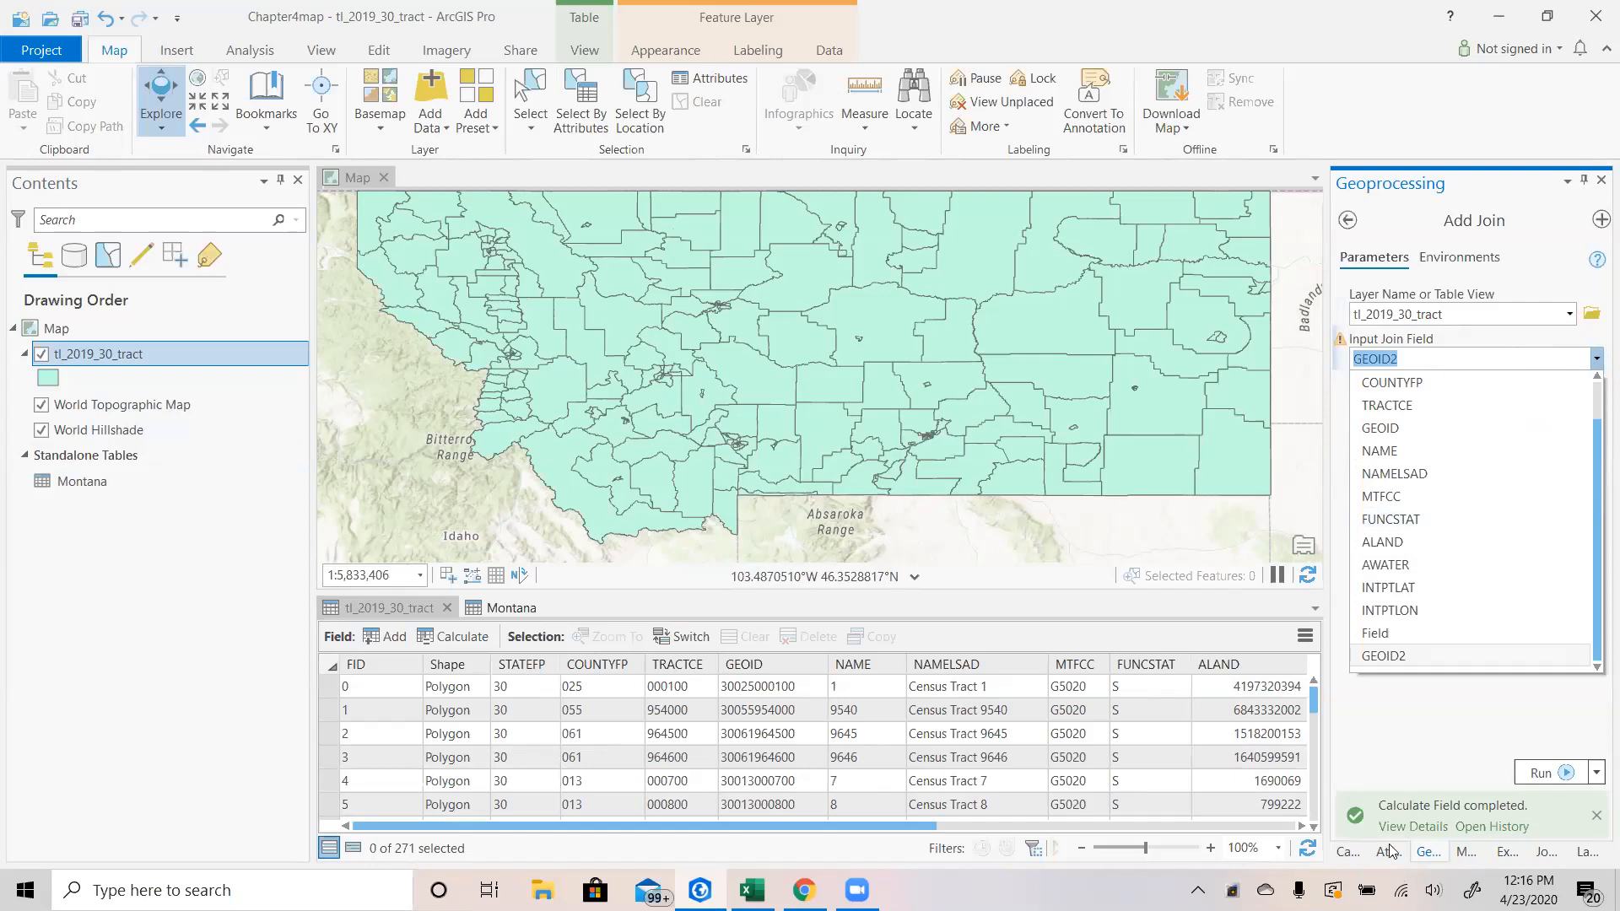
{"action": "left_click", "coordinate": [1411, 726]}
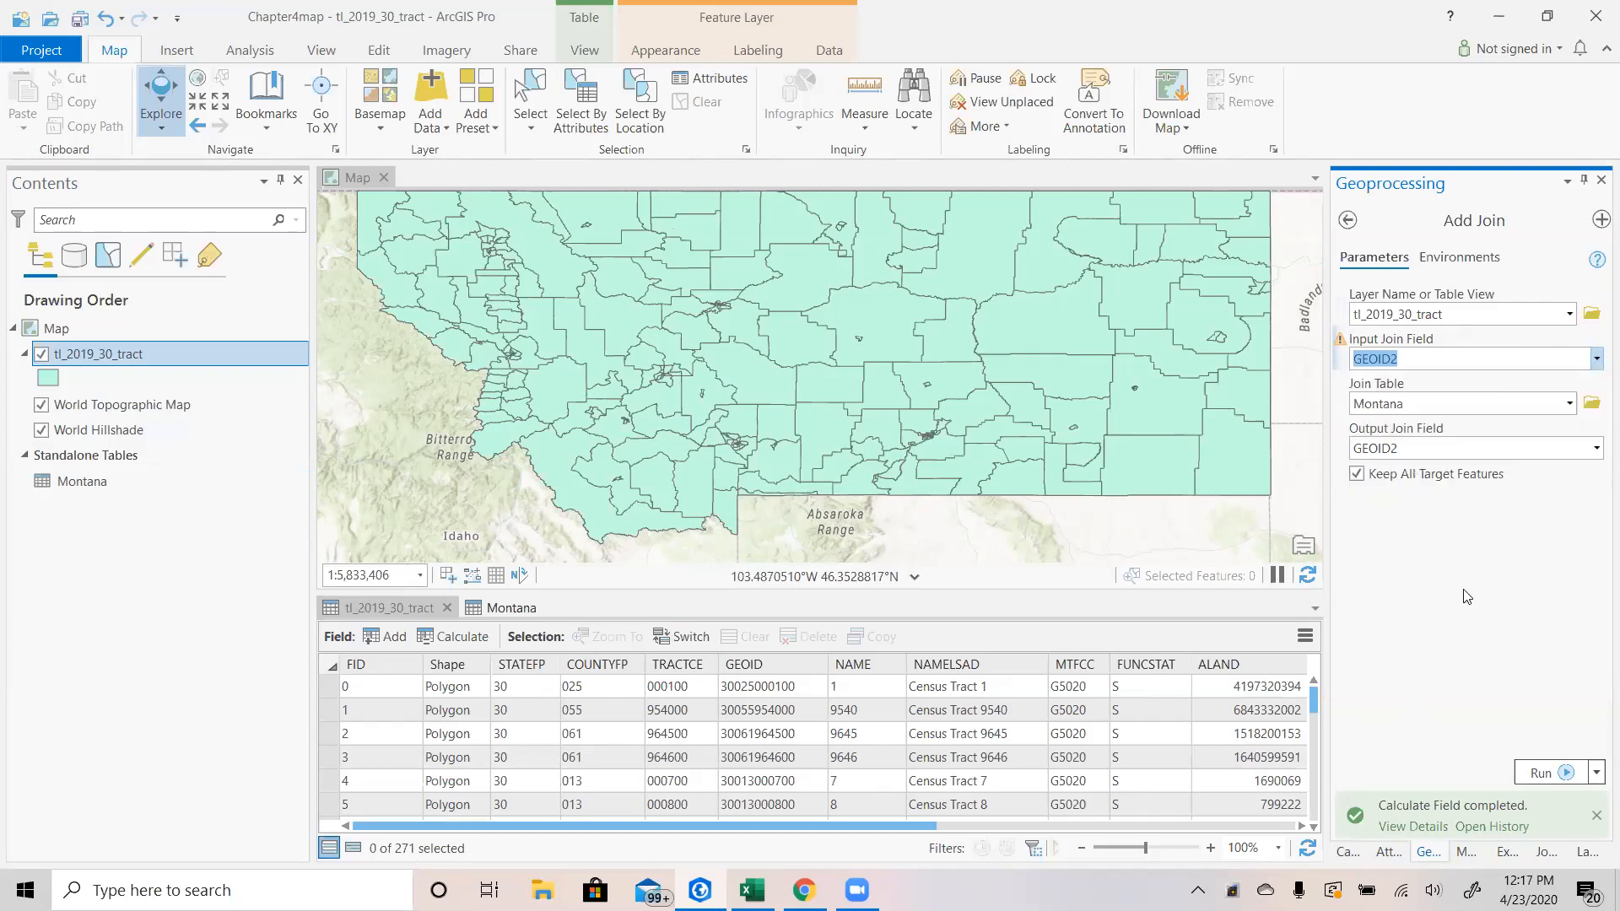
{"action": "left_click", "coordinate": [1597, 361]}
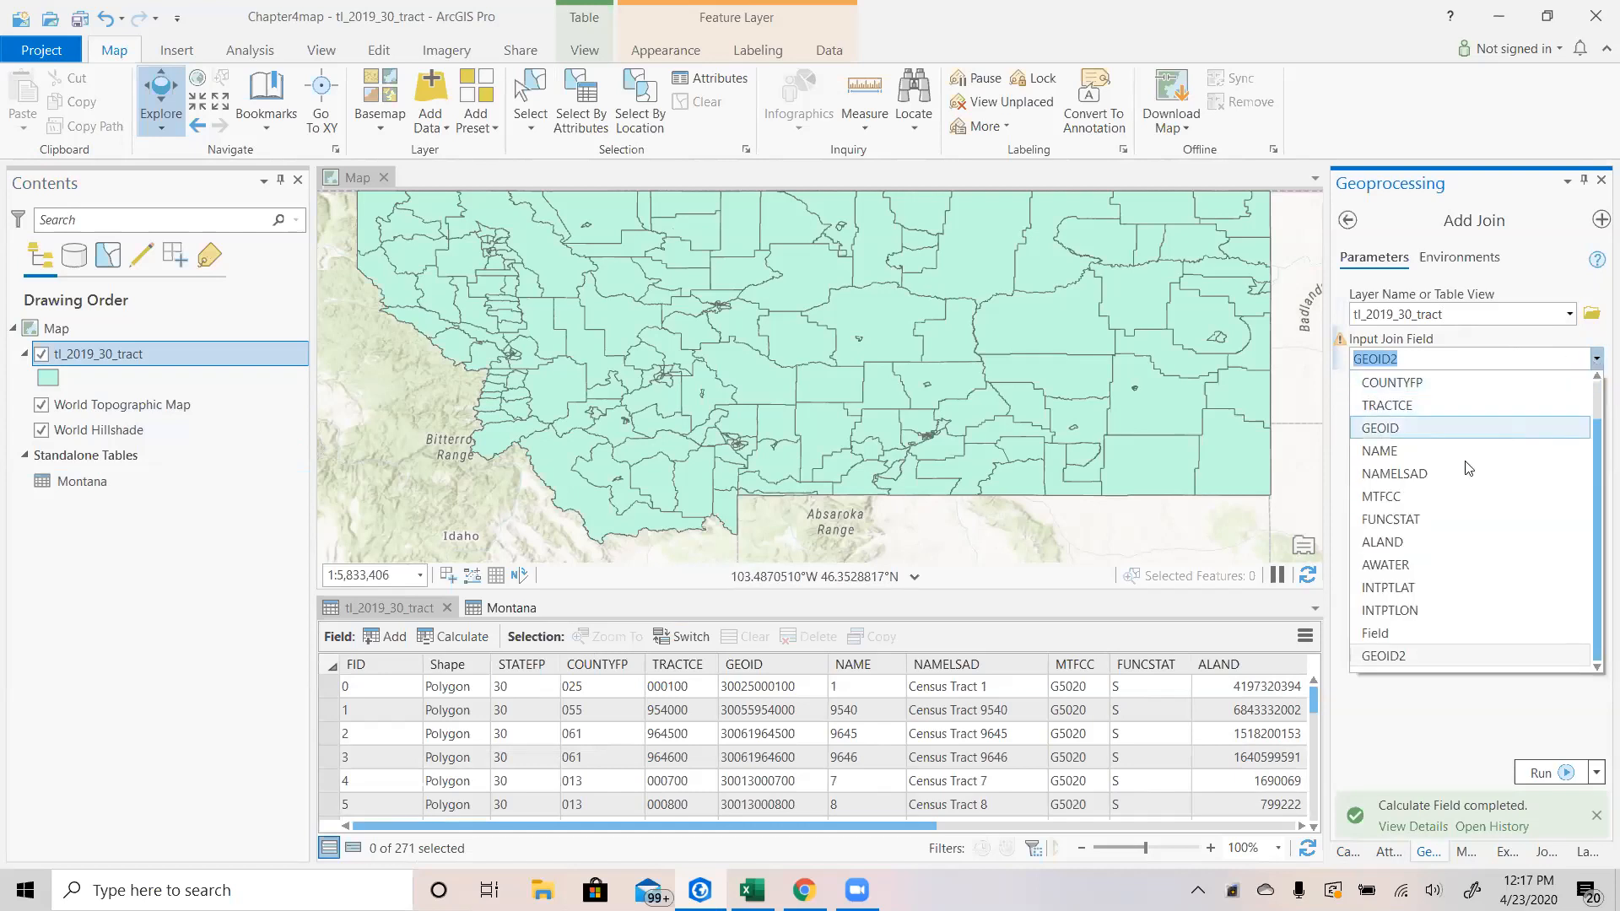
{"action": "left_click", "coordinate": [1455, 435]}
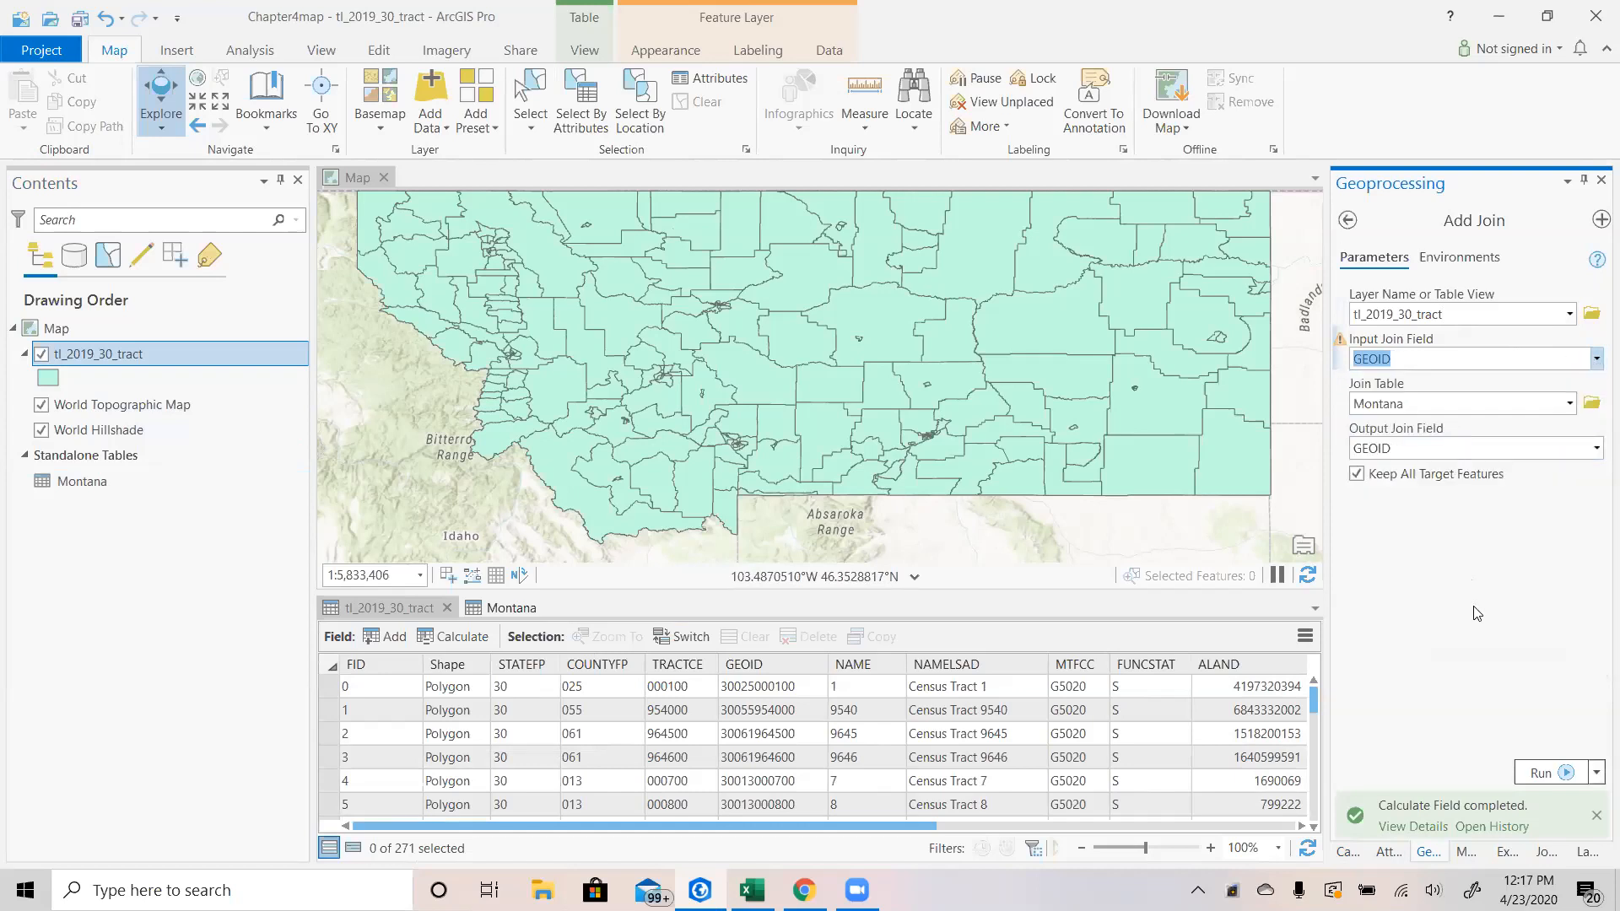
Set the Montana join table's field to geoid2 and run the join.
{"action": "left_click", "coordinate": [1597, 450]}
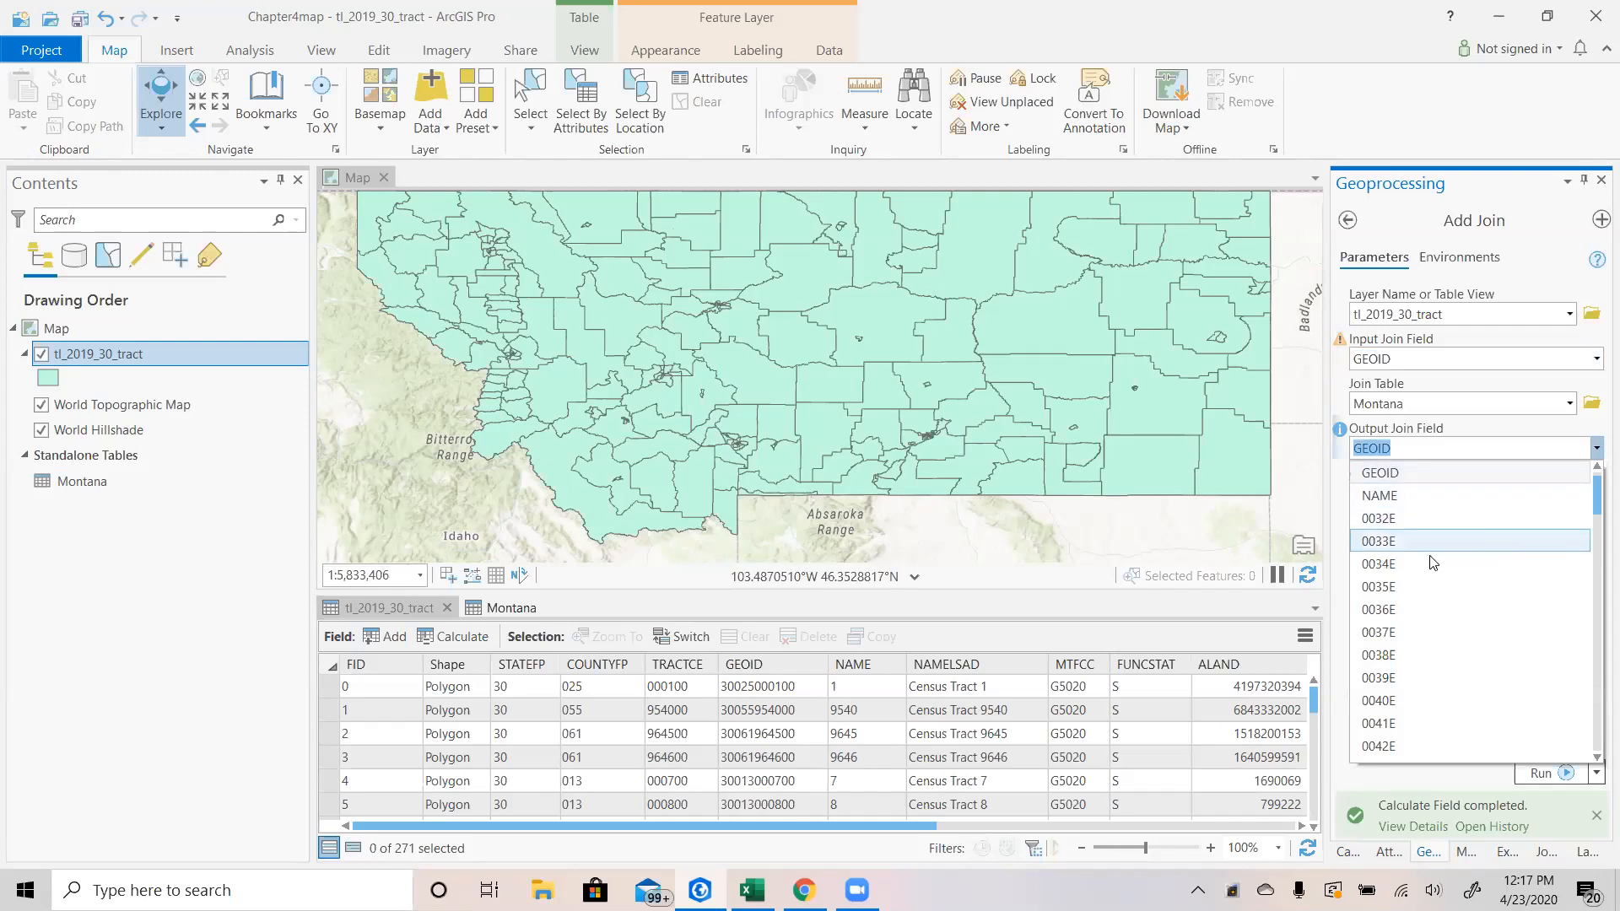
{"action": "scroll", "coordinate": [1430, 608], "scroll_direction": "down", "scroll_amount": 10}
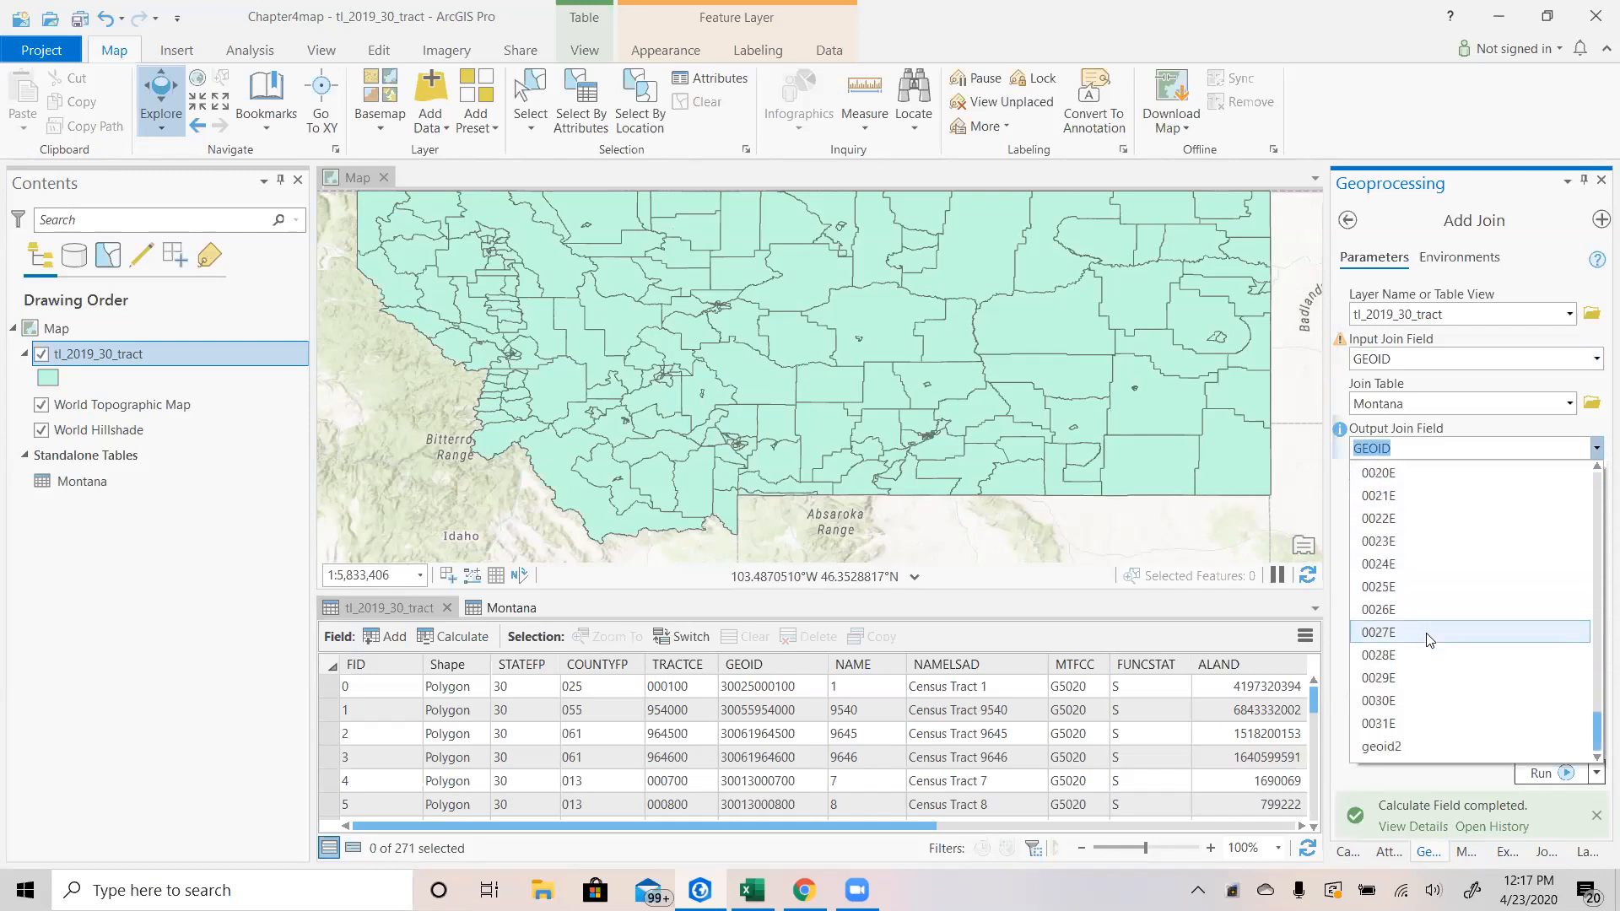
{"action": "left_click", "coordinate": [1398, 748]}
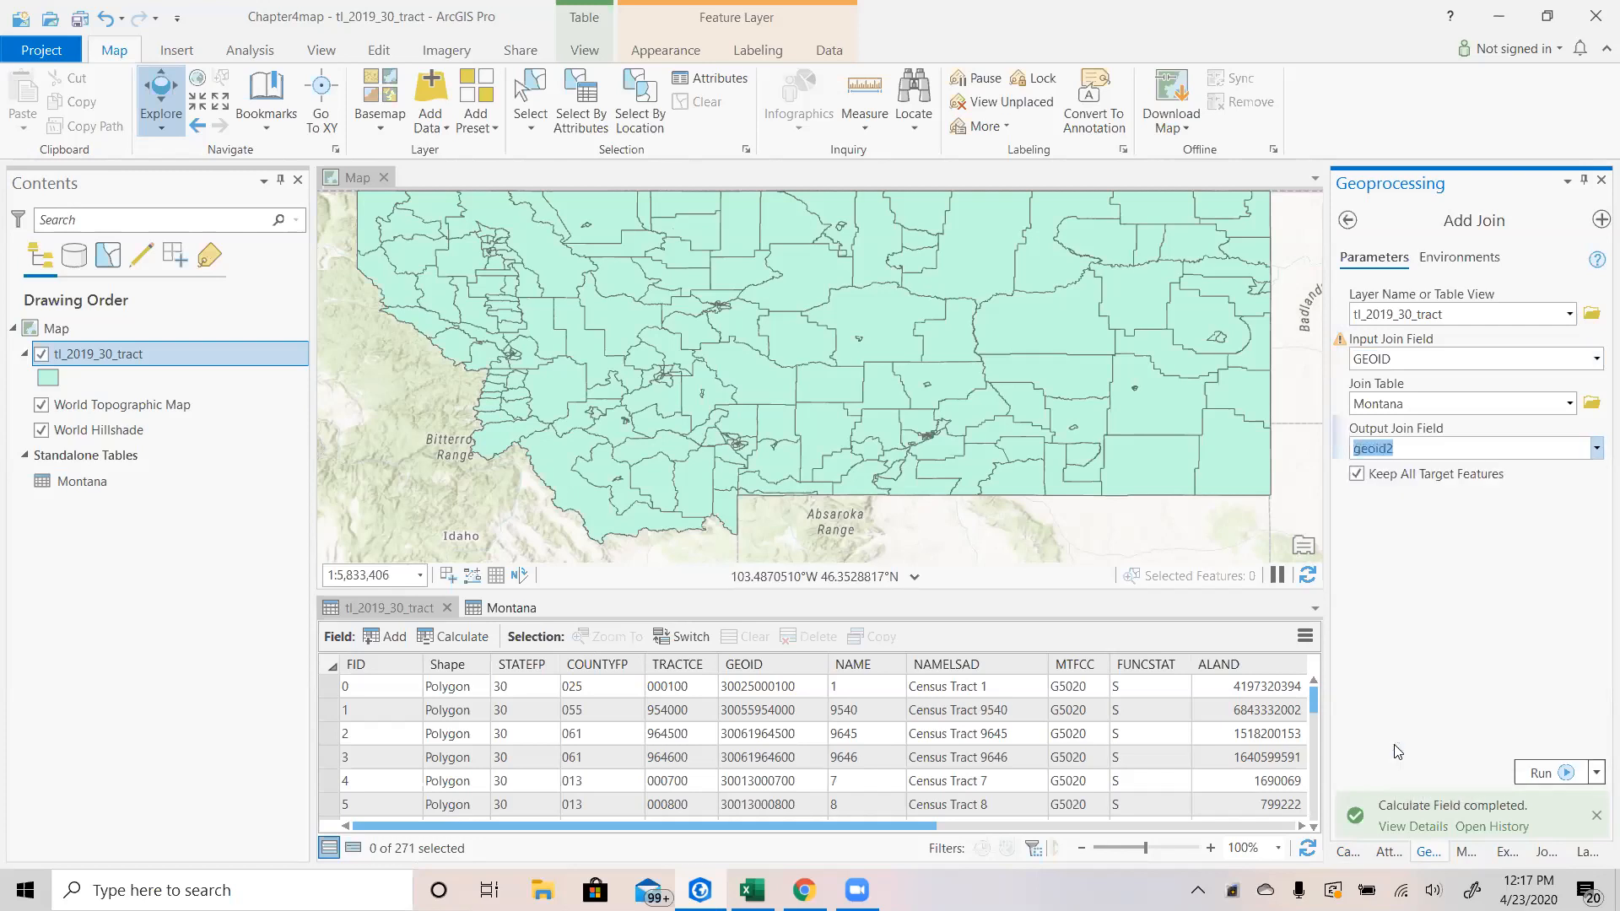
{"action": "left_click", "coordinate": [1540, 773]}
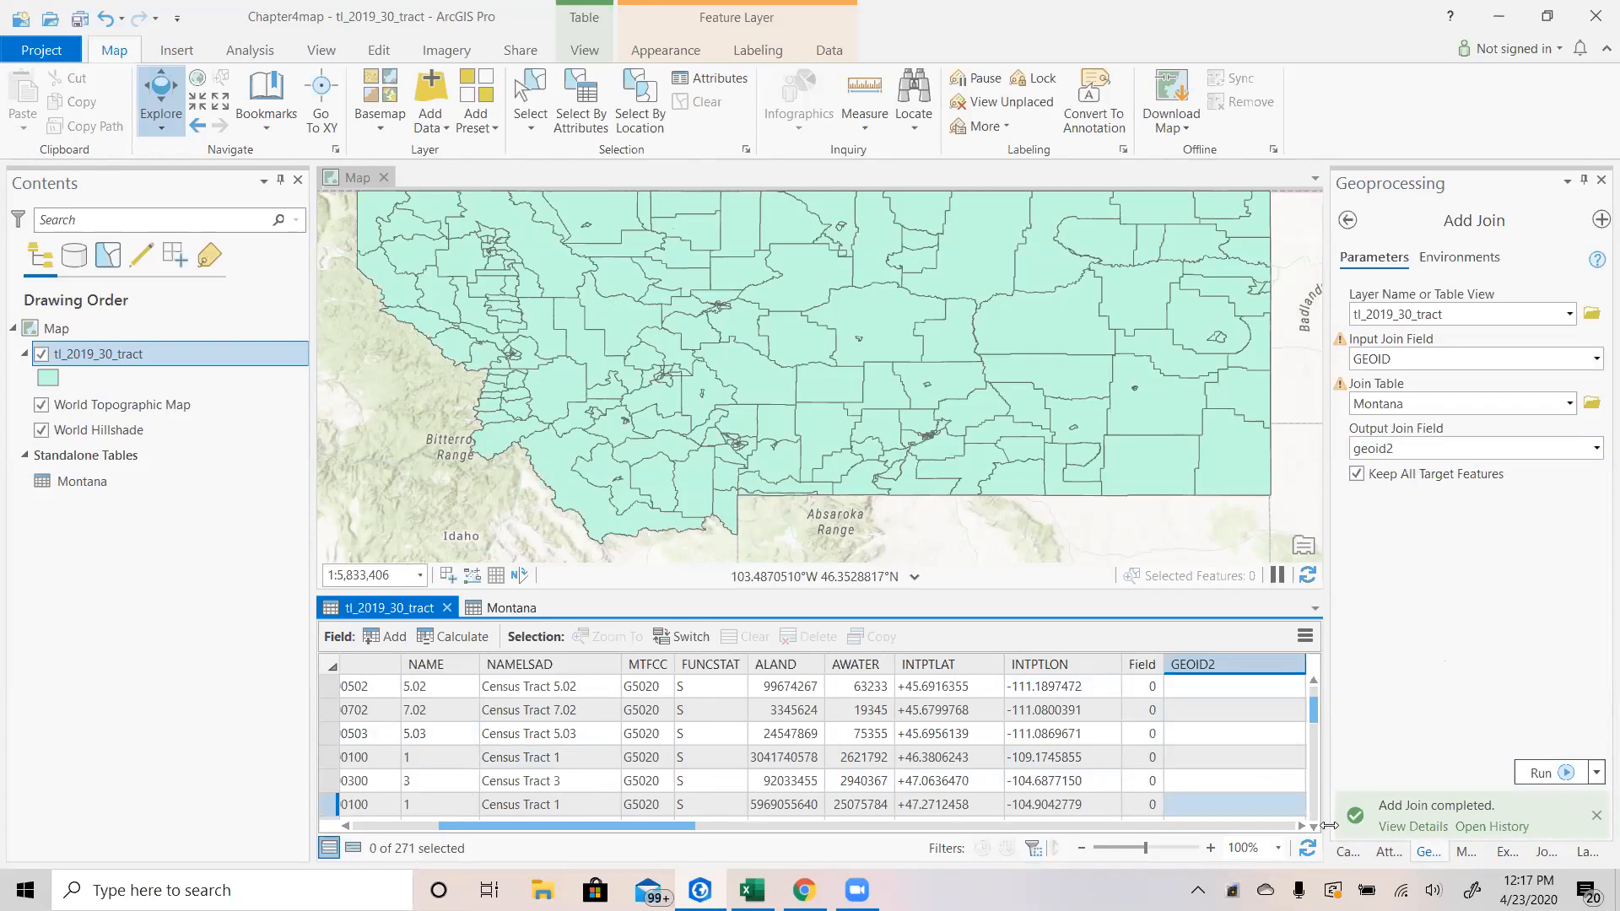
Scroll across the tl_2019_30_tract attribute table to examine the joined Montana census fields.
{"action": "left_click_drag", "start_coordinate": [1299, 827], "coordinate": [1299, 827]}
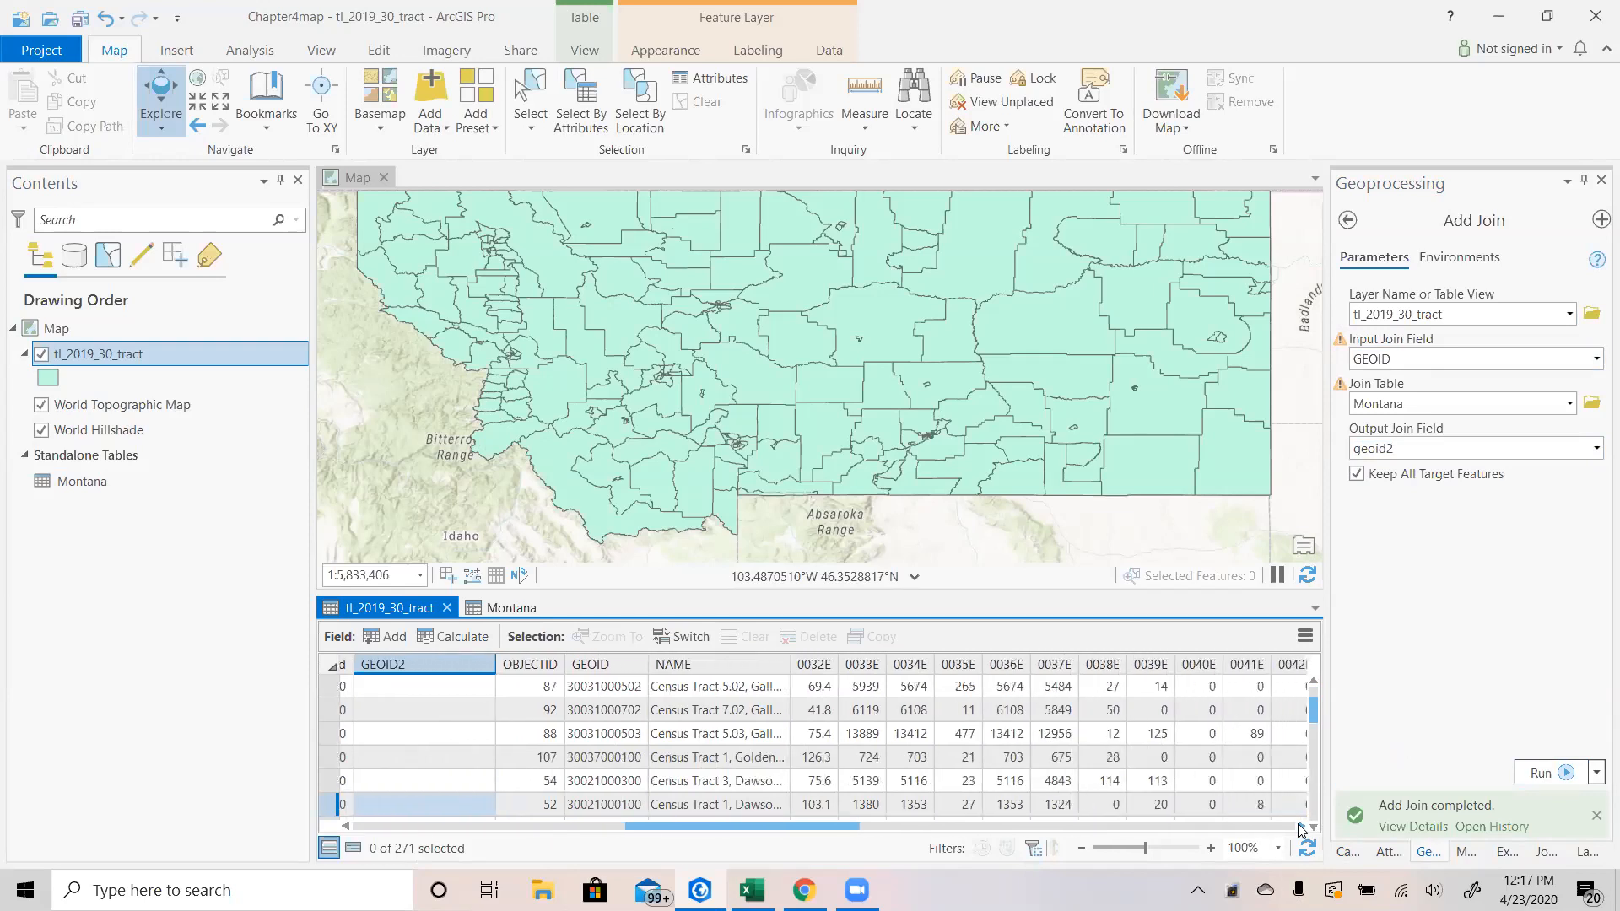
{"action": "left_click_drag", "start_coordinate": [1299, 827], "coordinate": [1300, 827]}
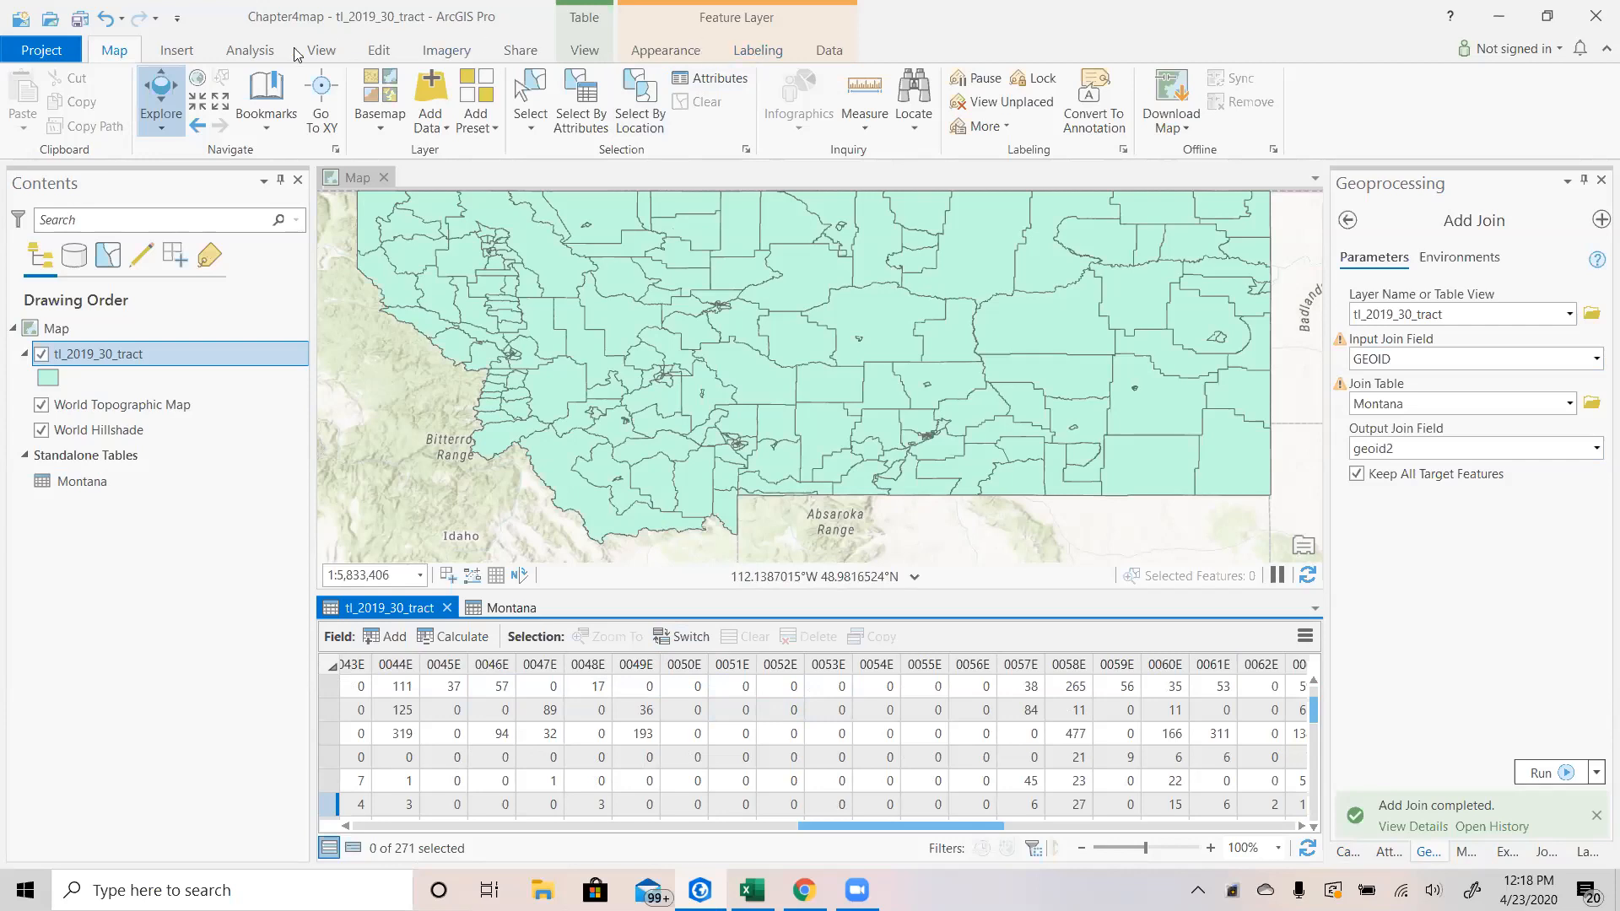
Create a new layout using the ANSI Landscape Tabloid 11" × 17" page size.
{"action": "left_click", "coordinate": [189, 57]}
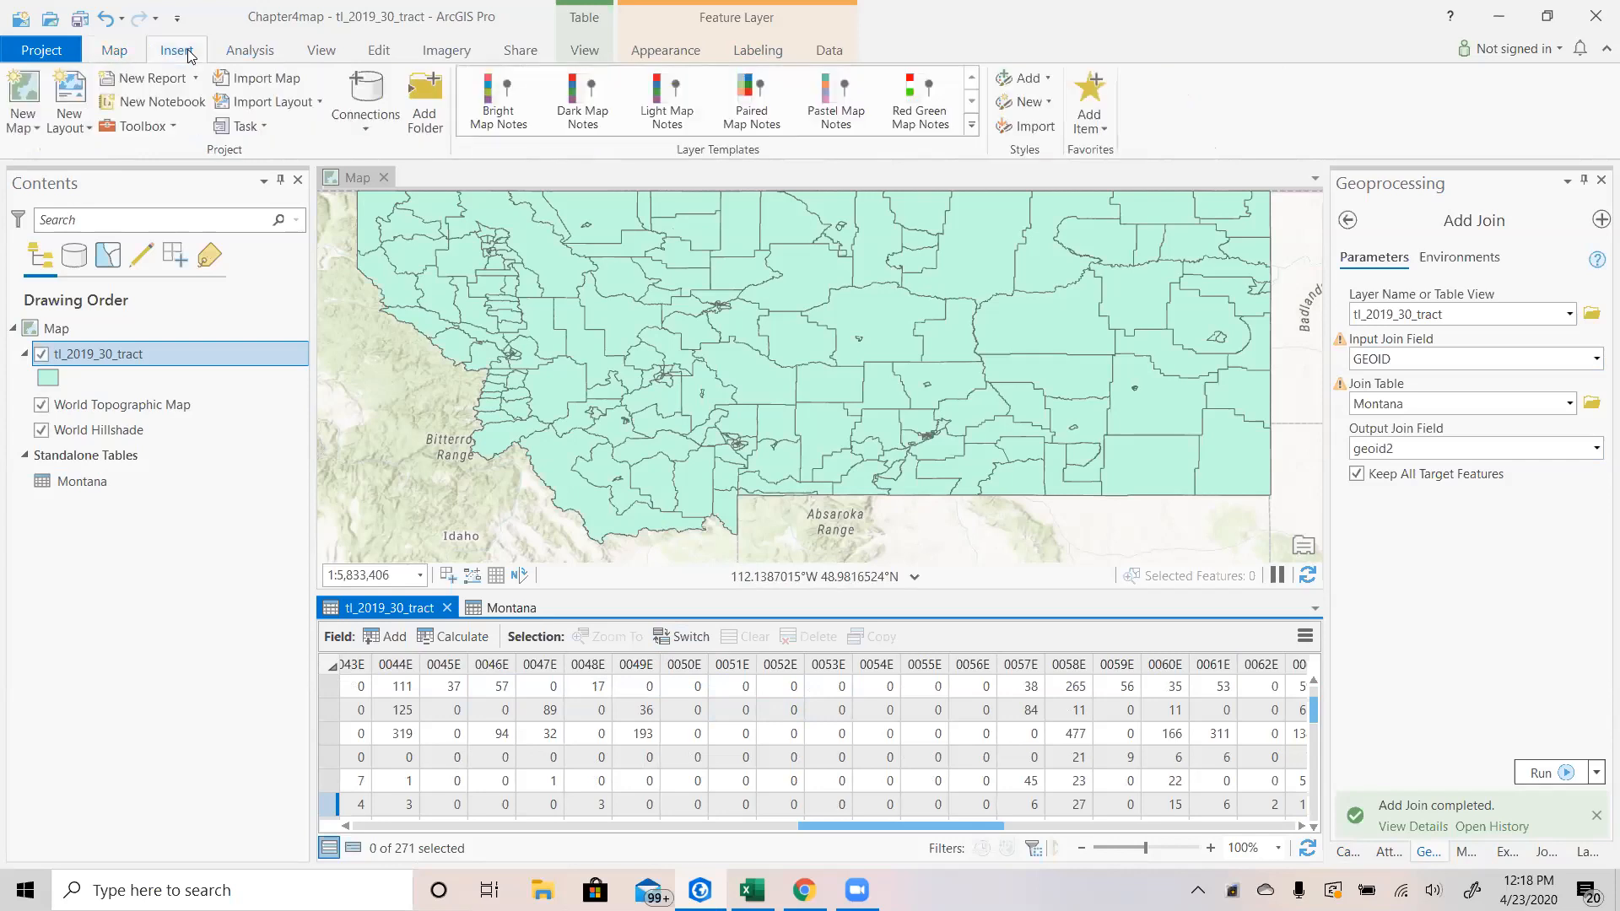
{"action": "left_click", "coordinate": [77, 130]}
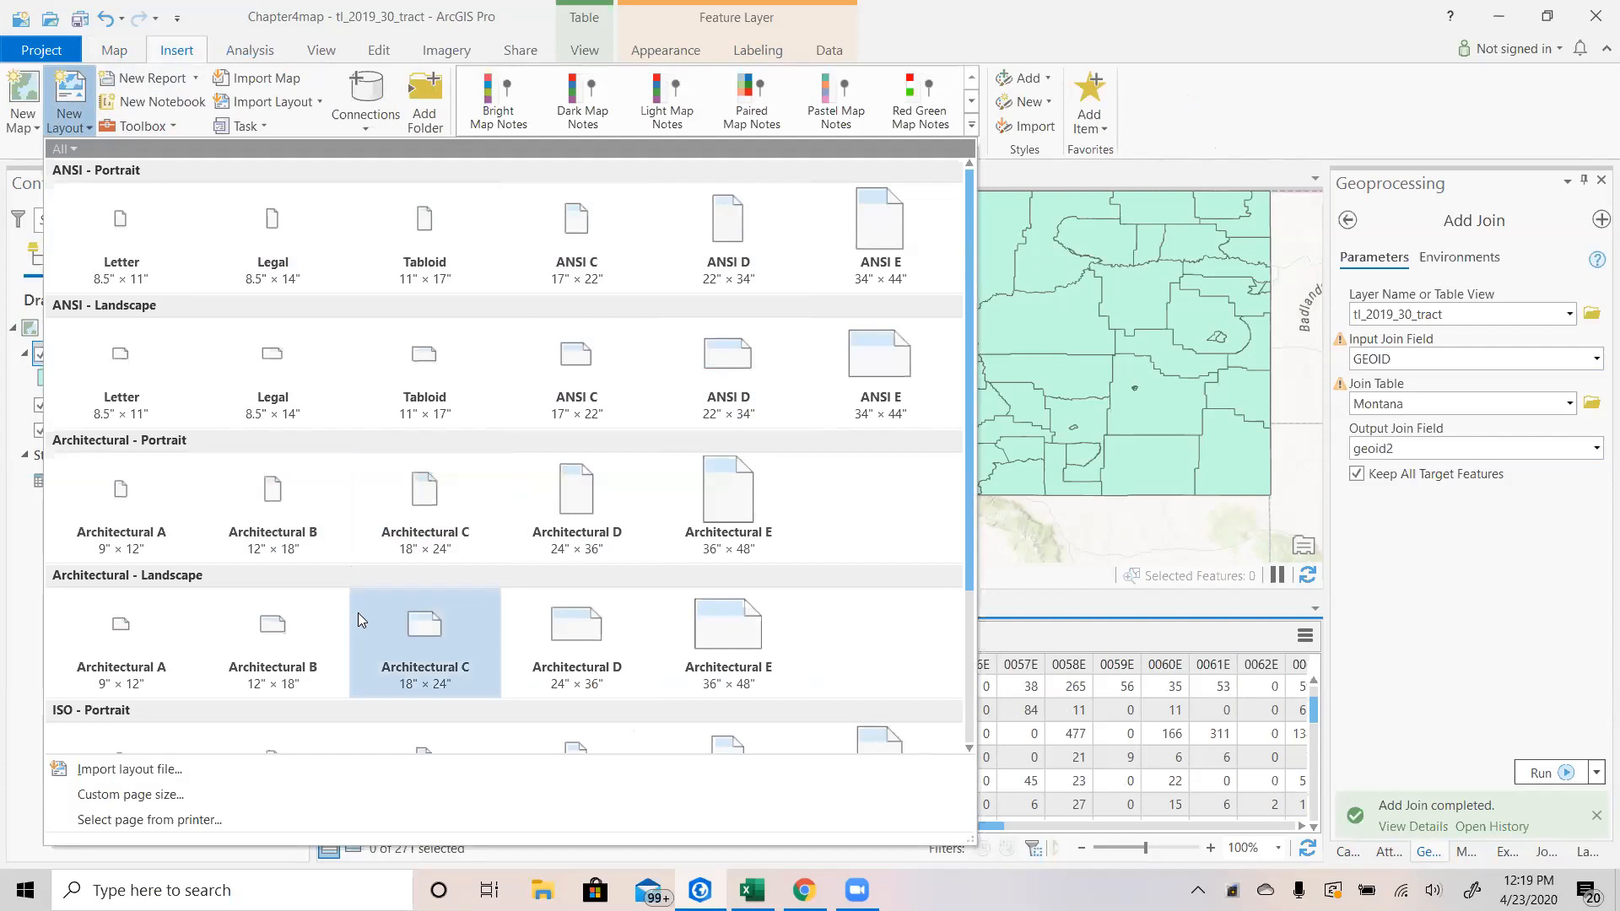
{"action": "scroll", "coordinate": [358, 613], "scroll_direction": "down", "scroll_amount": 2}
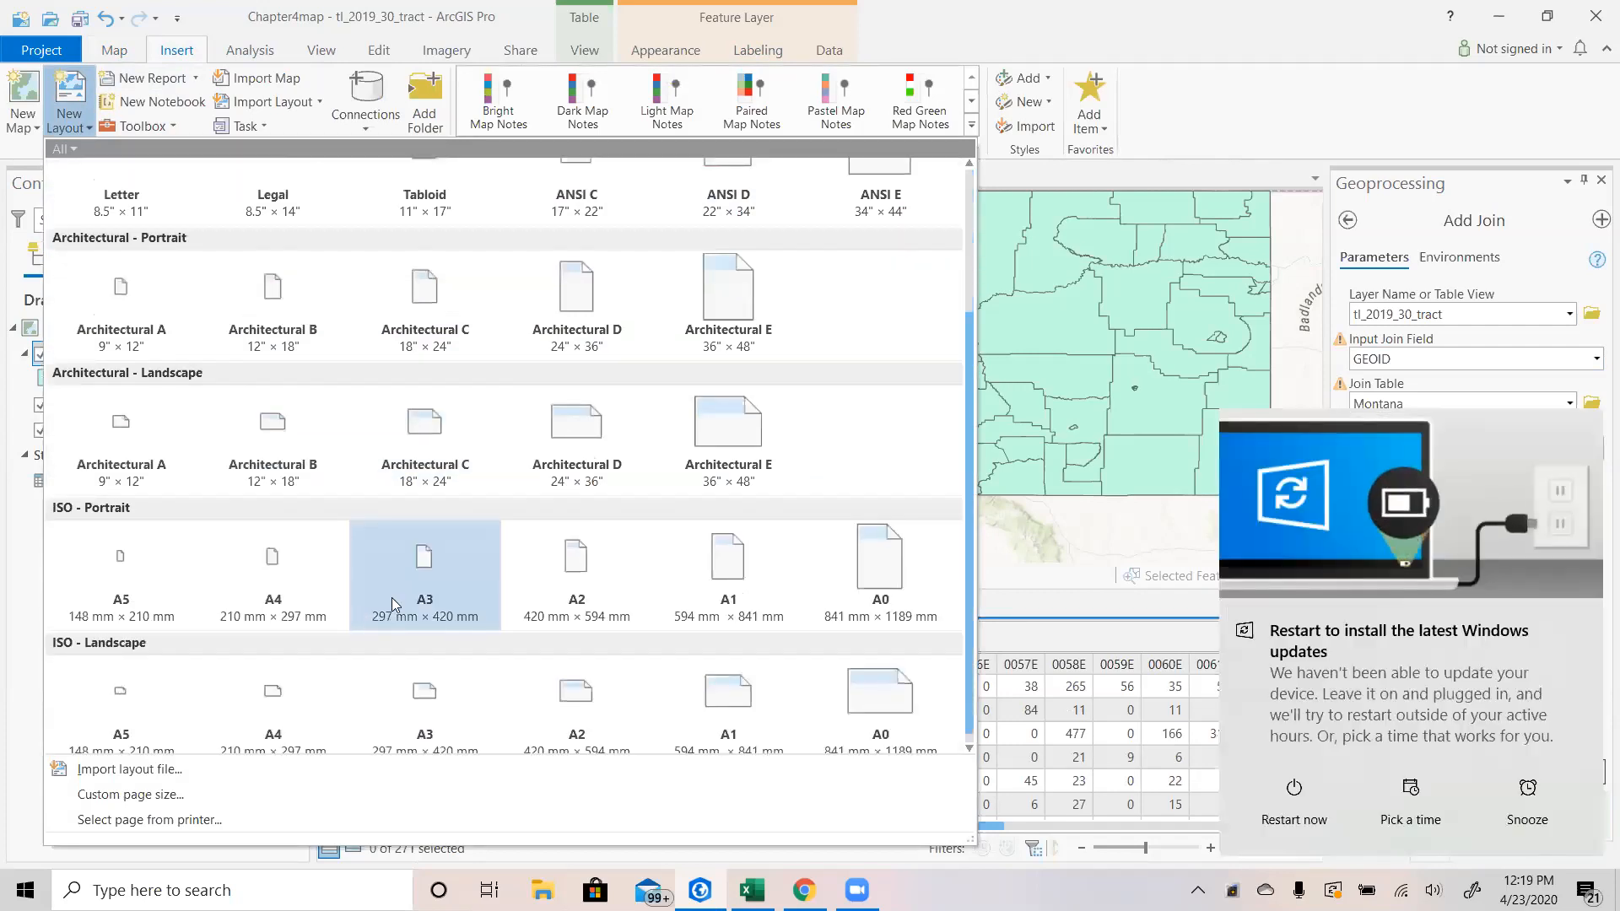
{"action": "scroll", "coordinate": [392, 598], "scroll_direction": "up", "scroll_amount": 1}
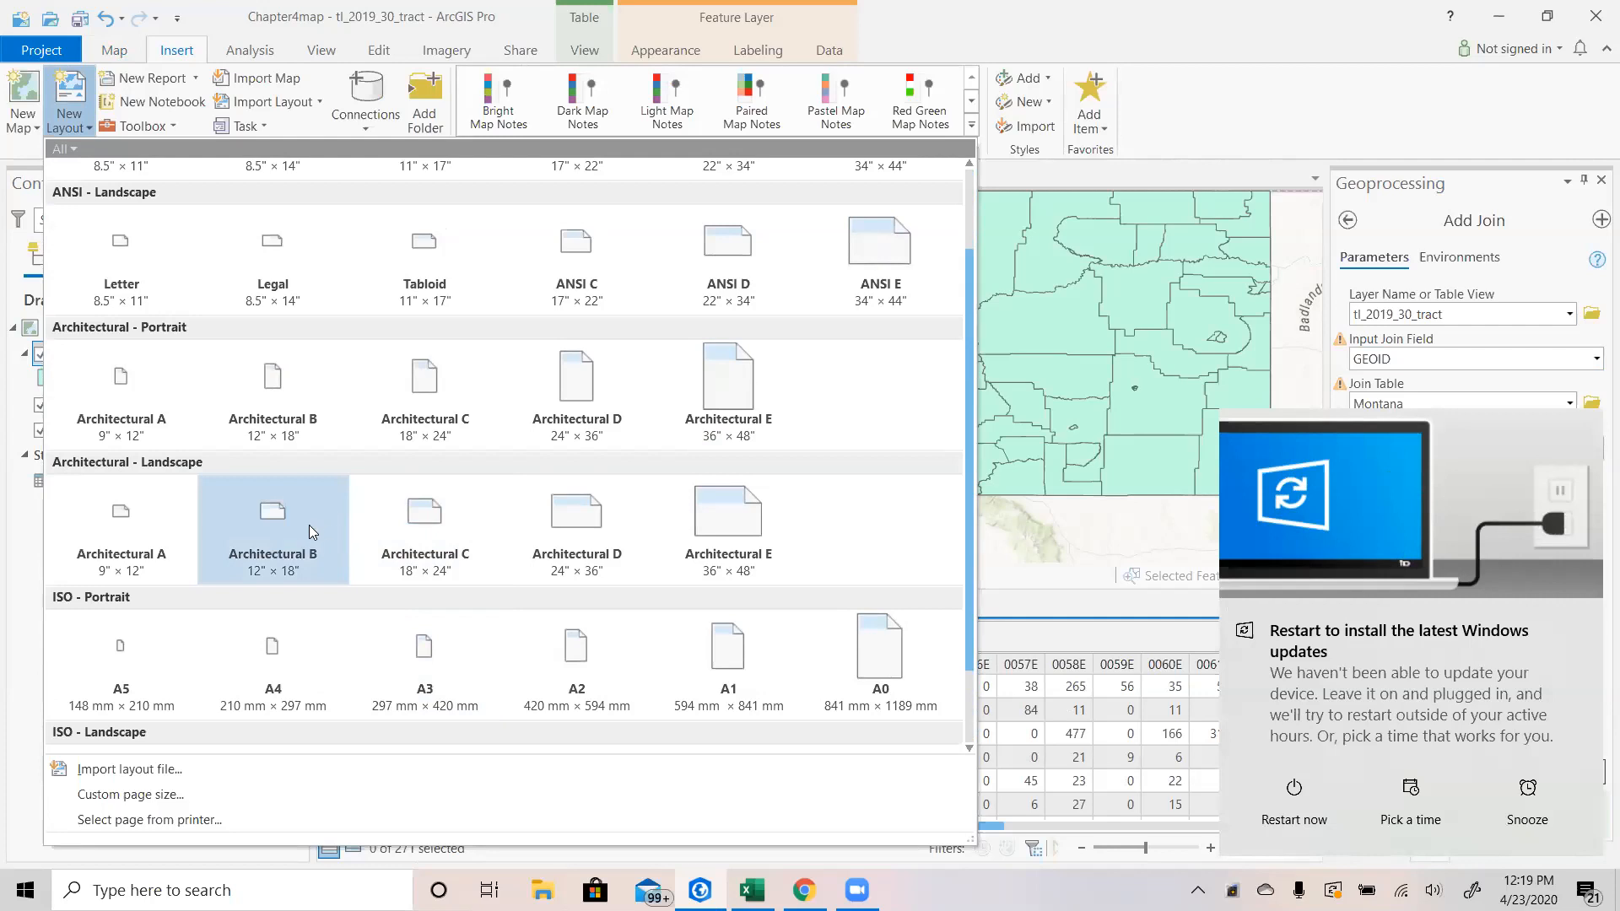
{"action": "scroll", "coordinate": [311, 530], "scroll_direction": "up", "scroll_amount": 1}
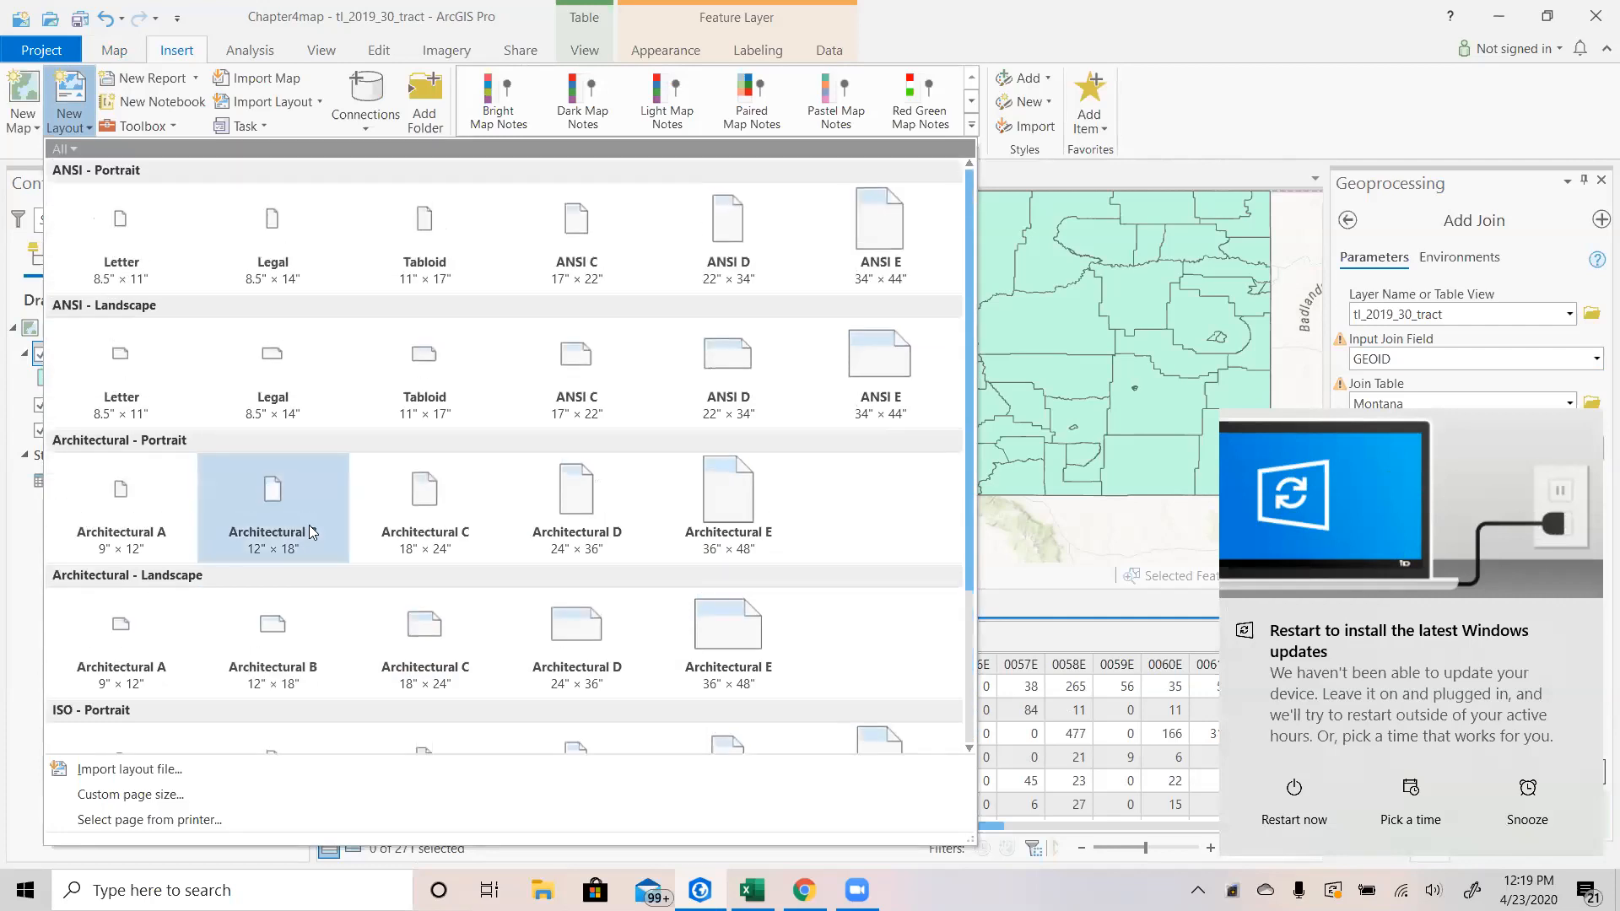
{"action": "scroll", "coordinate": [309, 532], "scroll_direction": "down", "scroll_amount": 2}
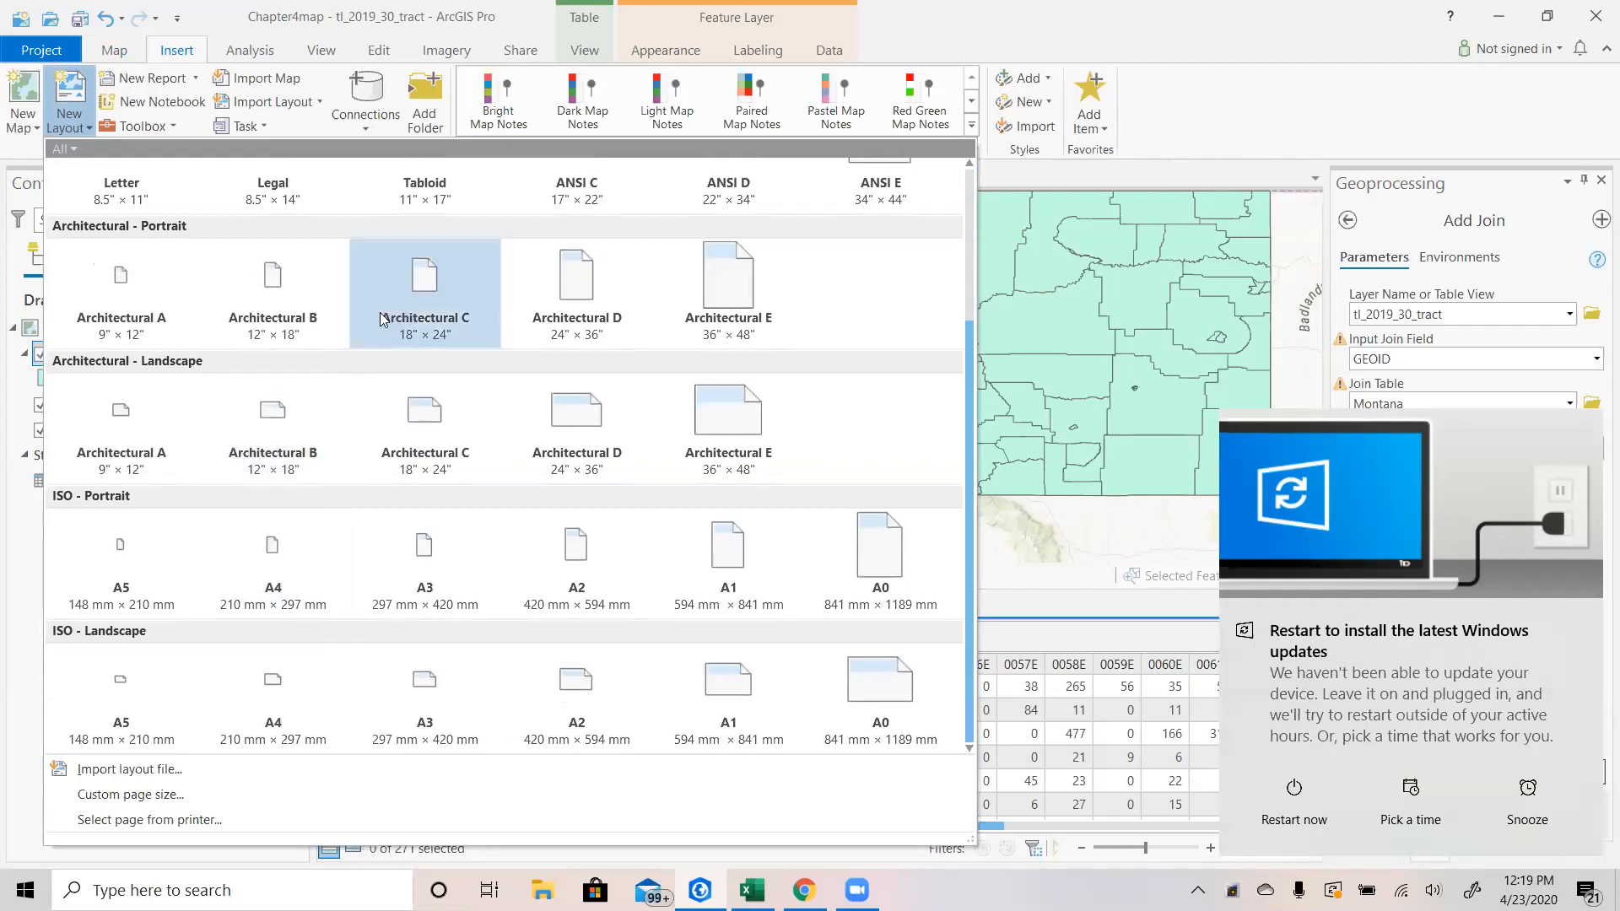
{"action": "scroll", "coordinate": [304, 449], "scroll_direction": "up", "scroll_amount": 1}
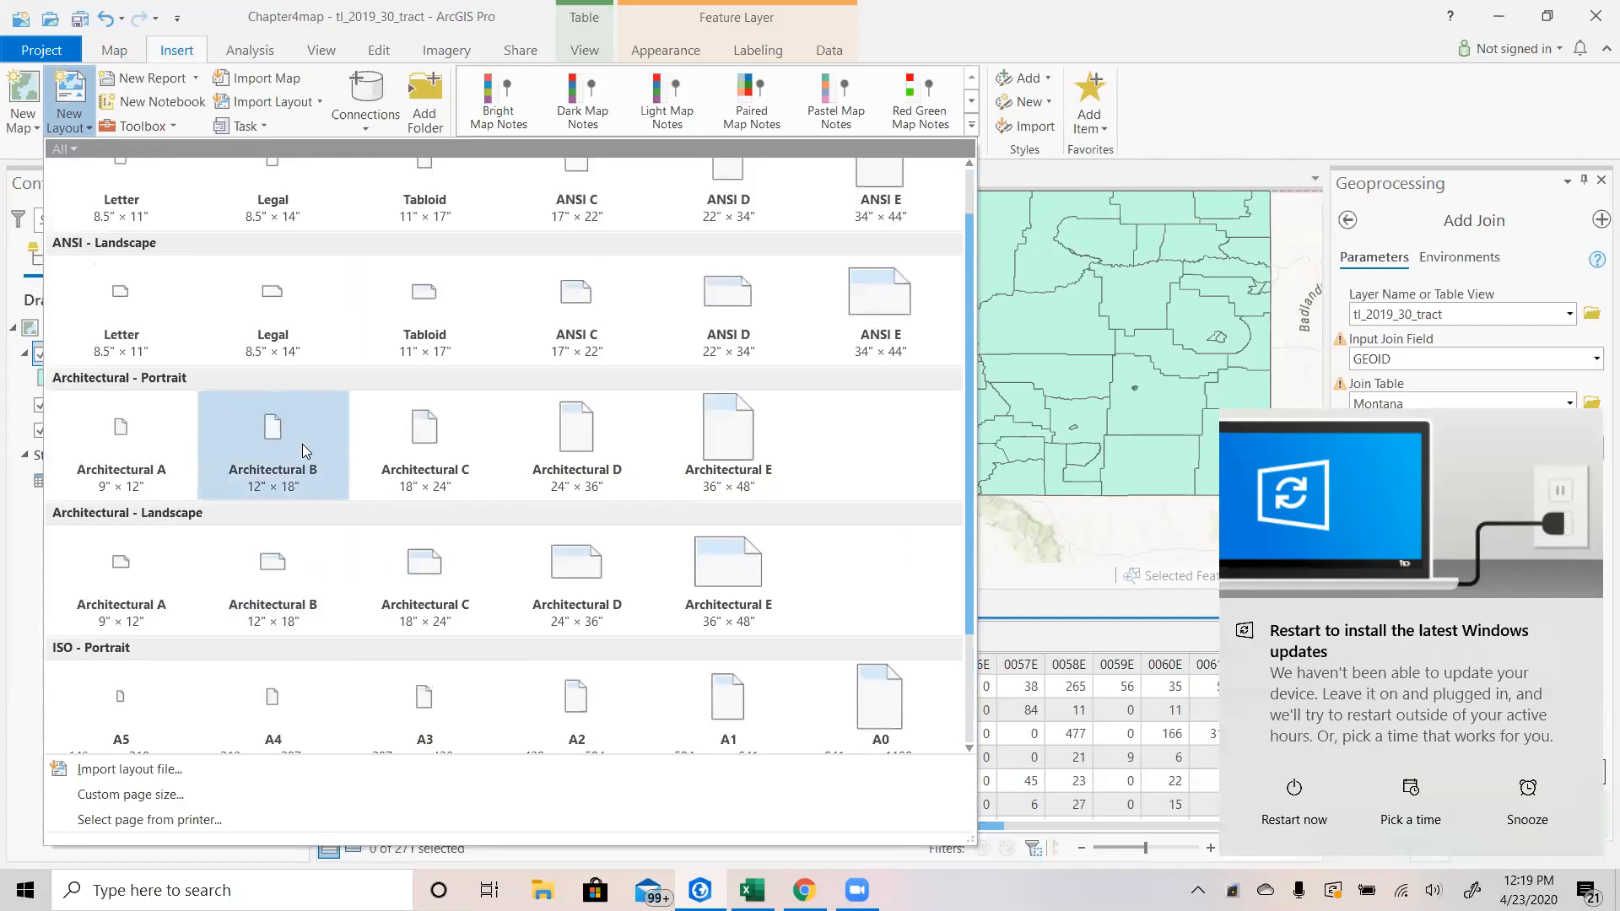
{"action": "left_click", "coordinate": [443, 311]}
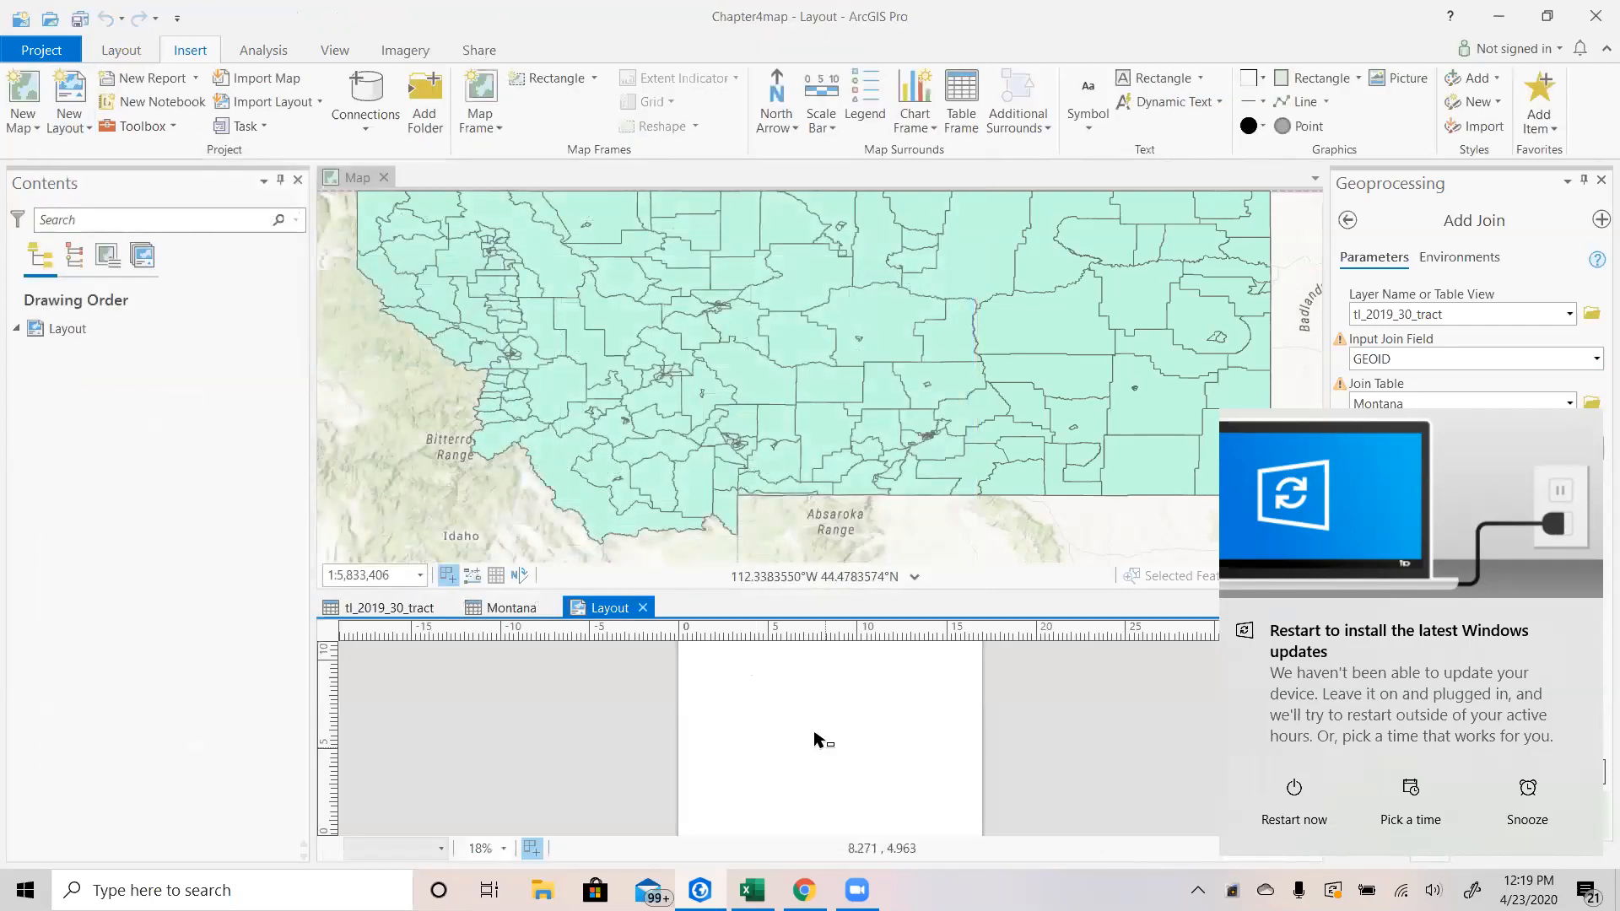
Dock the layout view as a tab beside the Map view in the main view area.
{"action": "scroll", "coordinate": [853, 751], "scroll_direction": "down", "scroll_amount": 2}
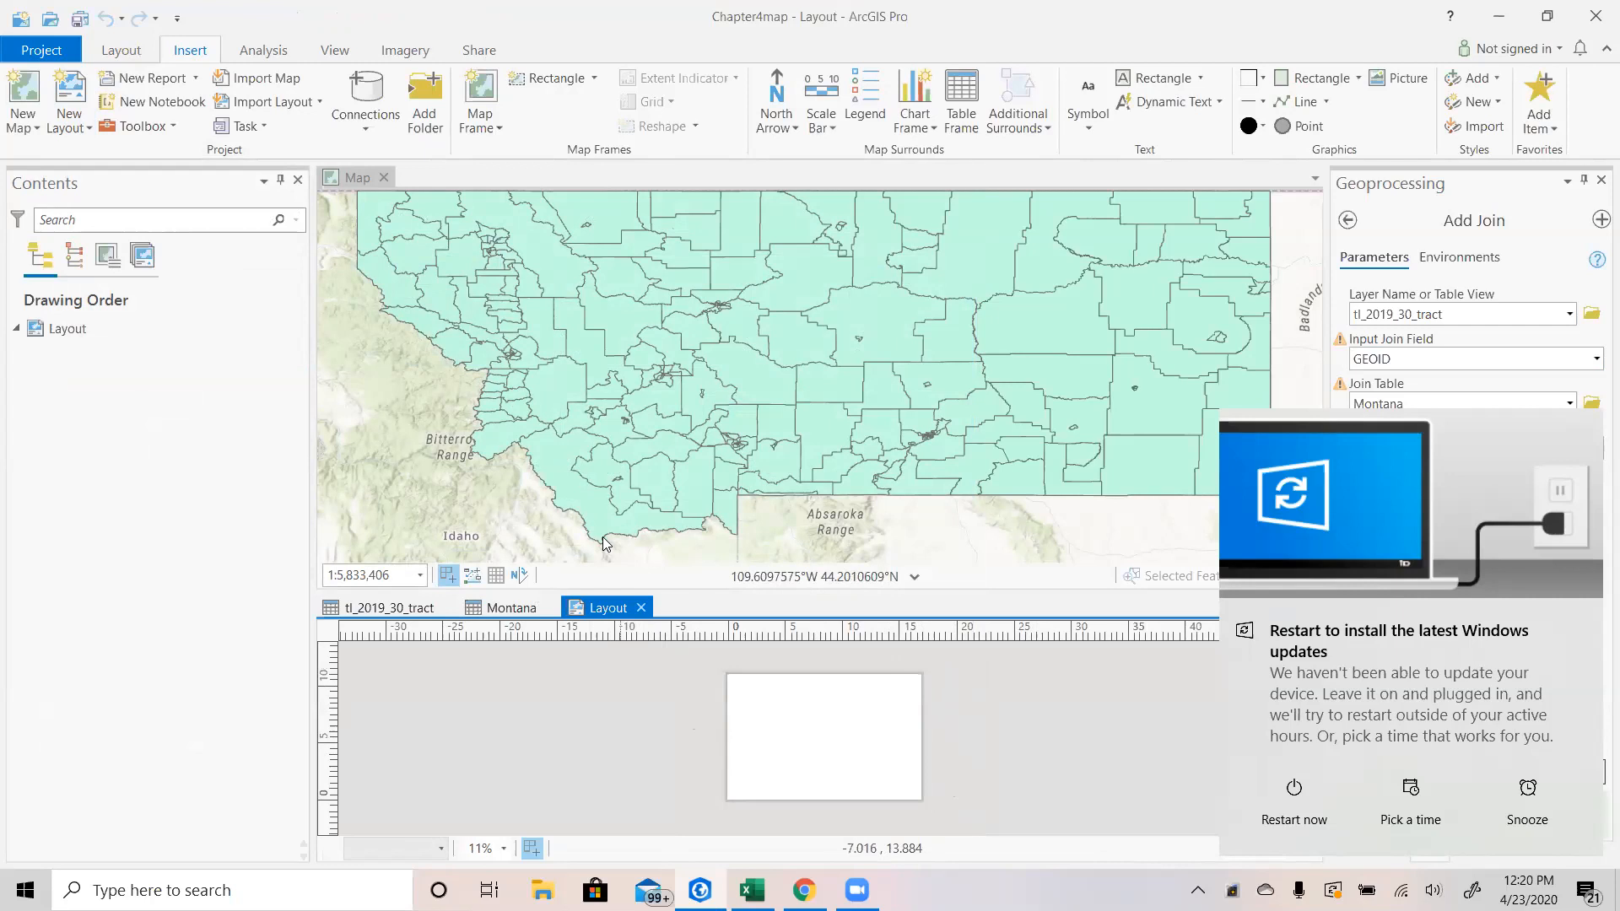
{"action": "left_click_drag", "start_coordinate": [607, 608], "coordinate": [420, 172]}
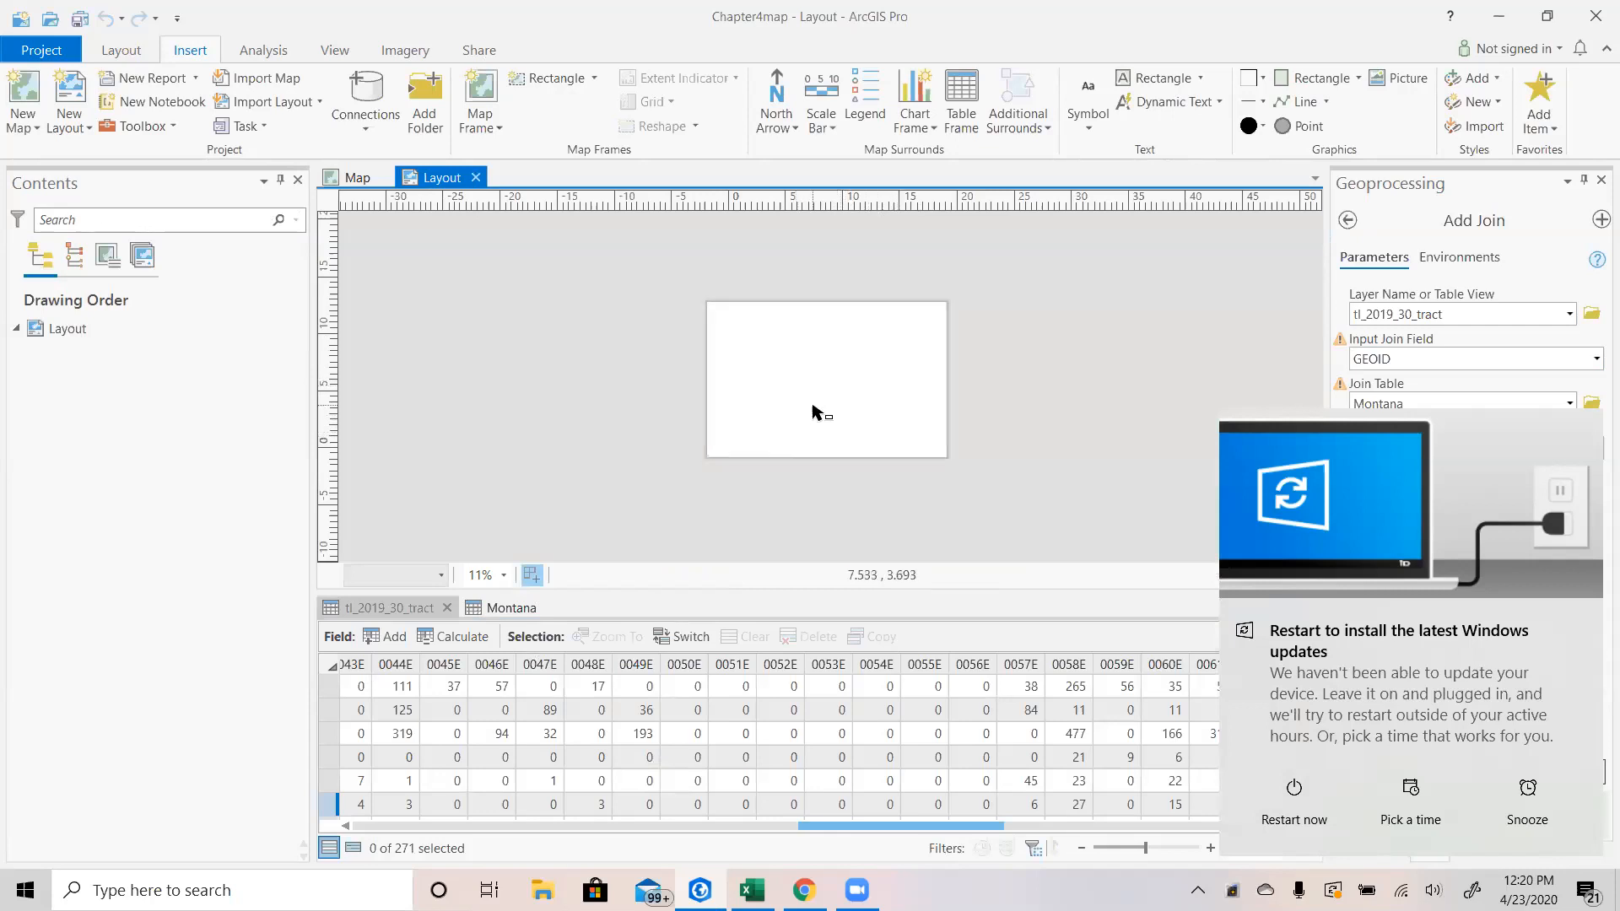
{"action": "scroll", "coordinate": [813, 406], "scroll_direction": "up", "scroll_amount": 2}
{"action": "scroll", "coordinate": [813, 406], "scroll_direction": "down", "scroll_amount": 1}
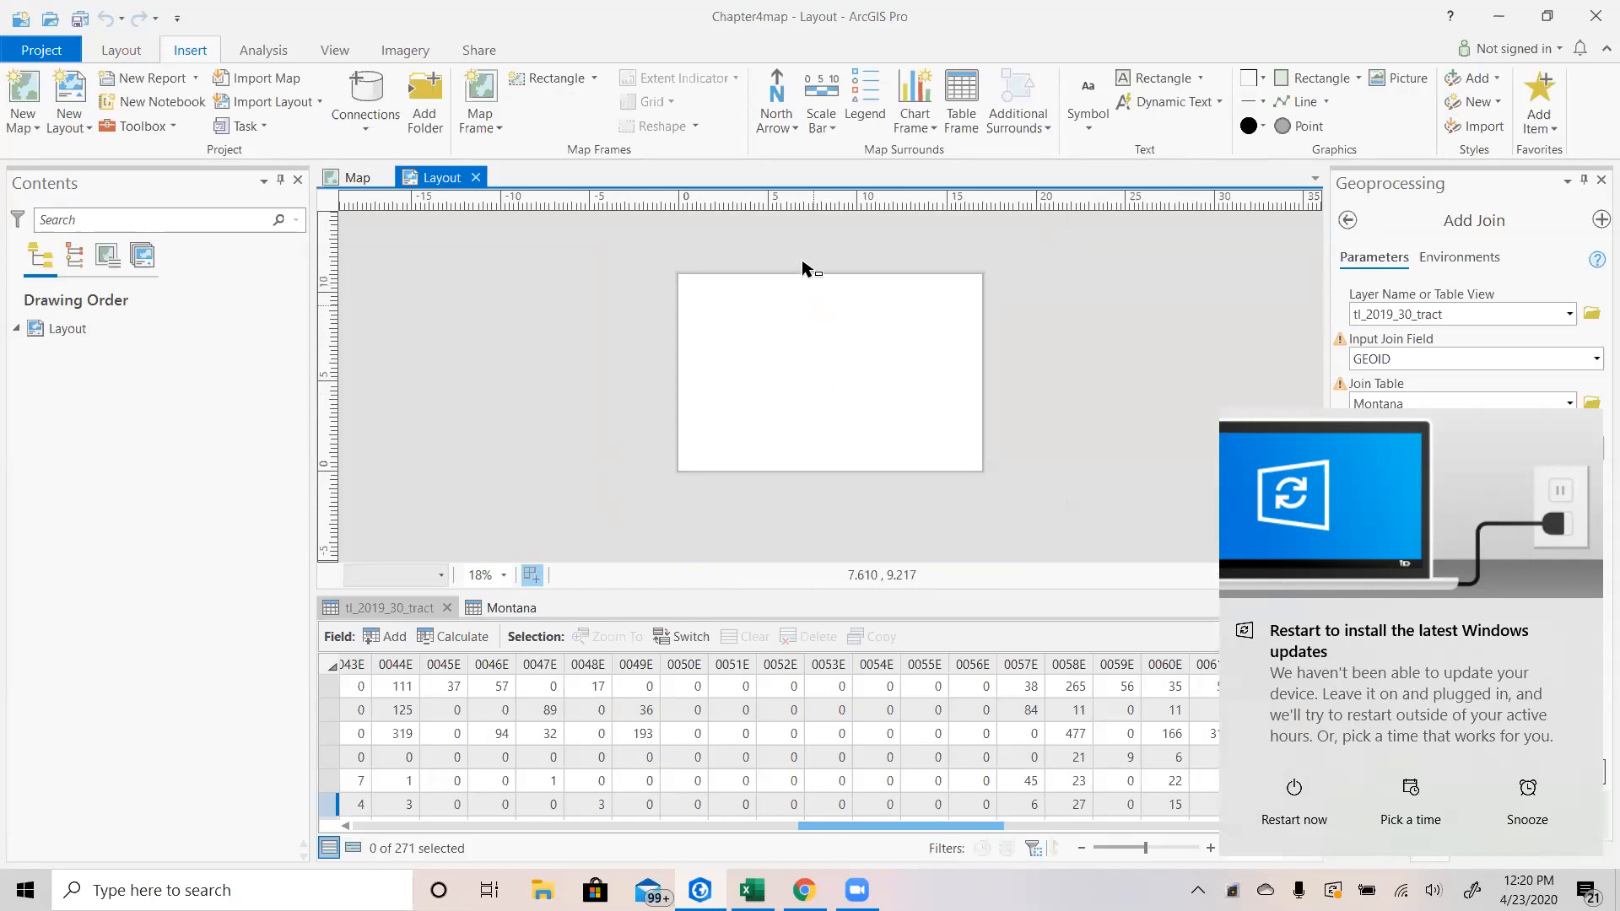
{"action": "scroll", "coordinate": [804, 239], "scroll_direction": "up", "scroll_amount": 1}
{"action": "scroll", "coordinate": [805, 274], "scroll_direction": "down", "scroll_amount": 1}
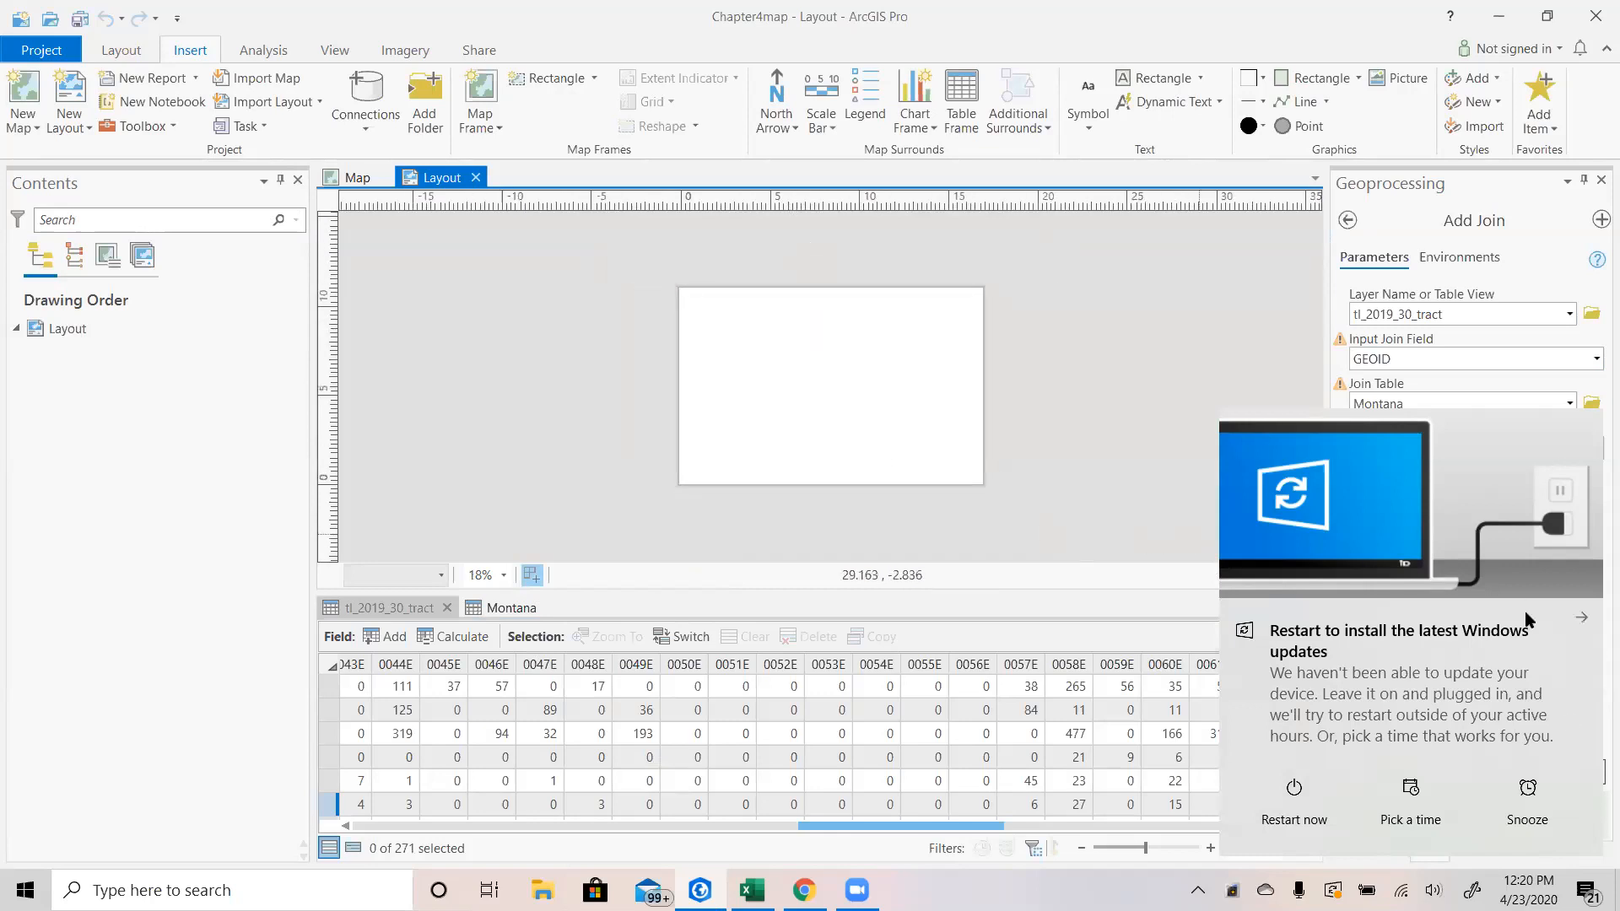
{"action": "left_click", "coordinate": [1526, 827]}
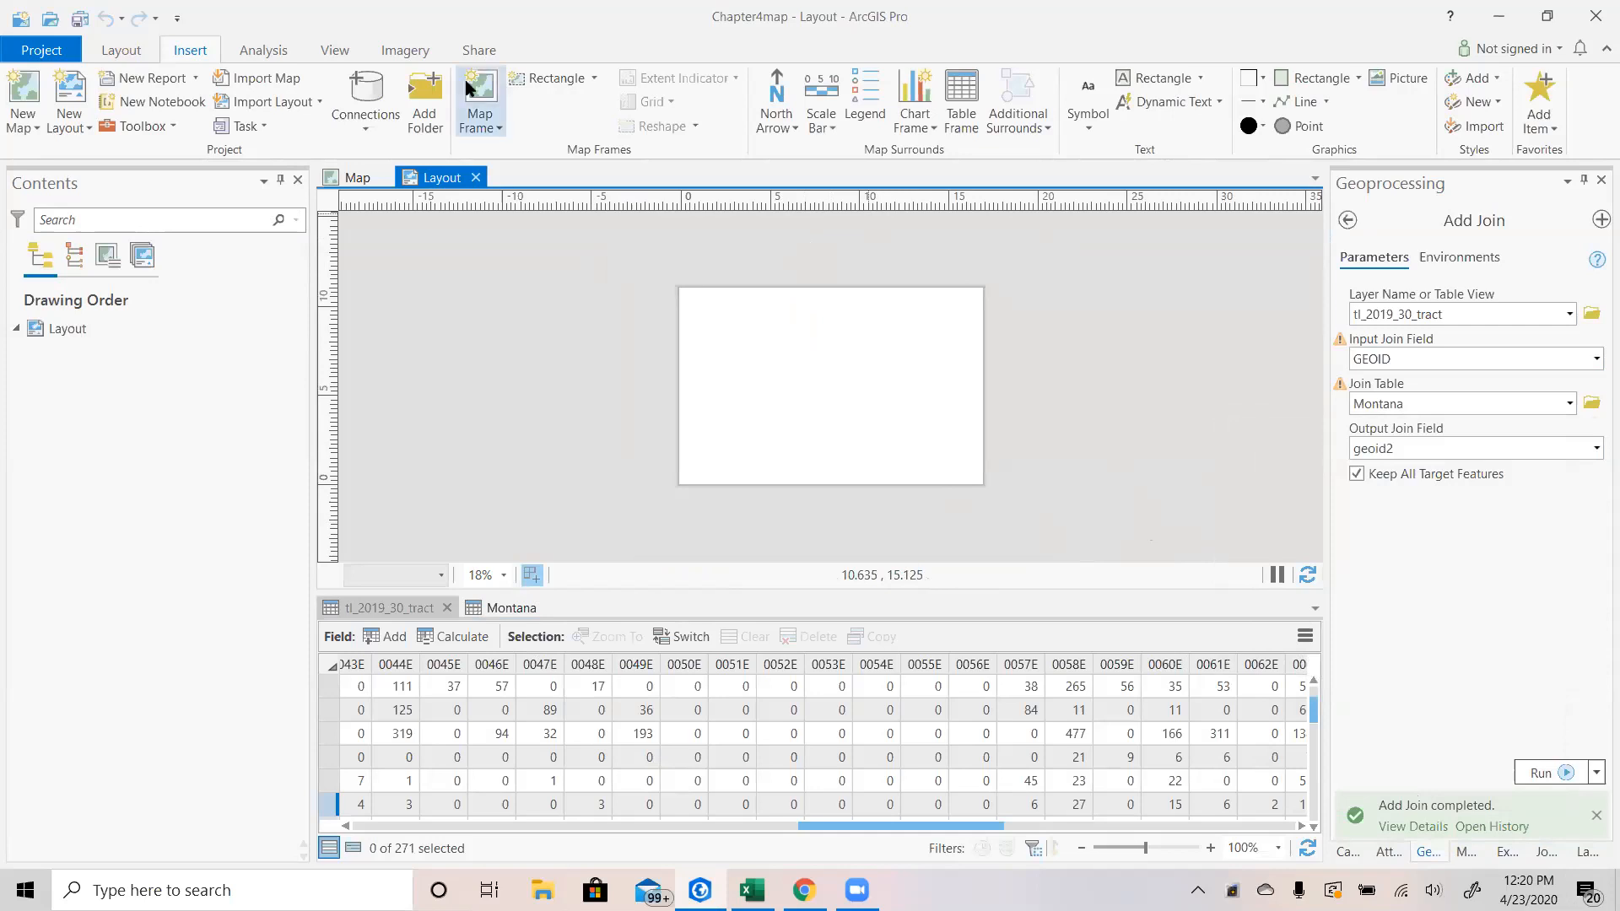
Zoom the Map view out so Montana appears with its surrounding region, then return to the layout.
{"action": "left_click", "coordinate": [483, 118]}
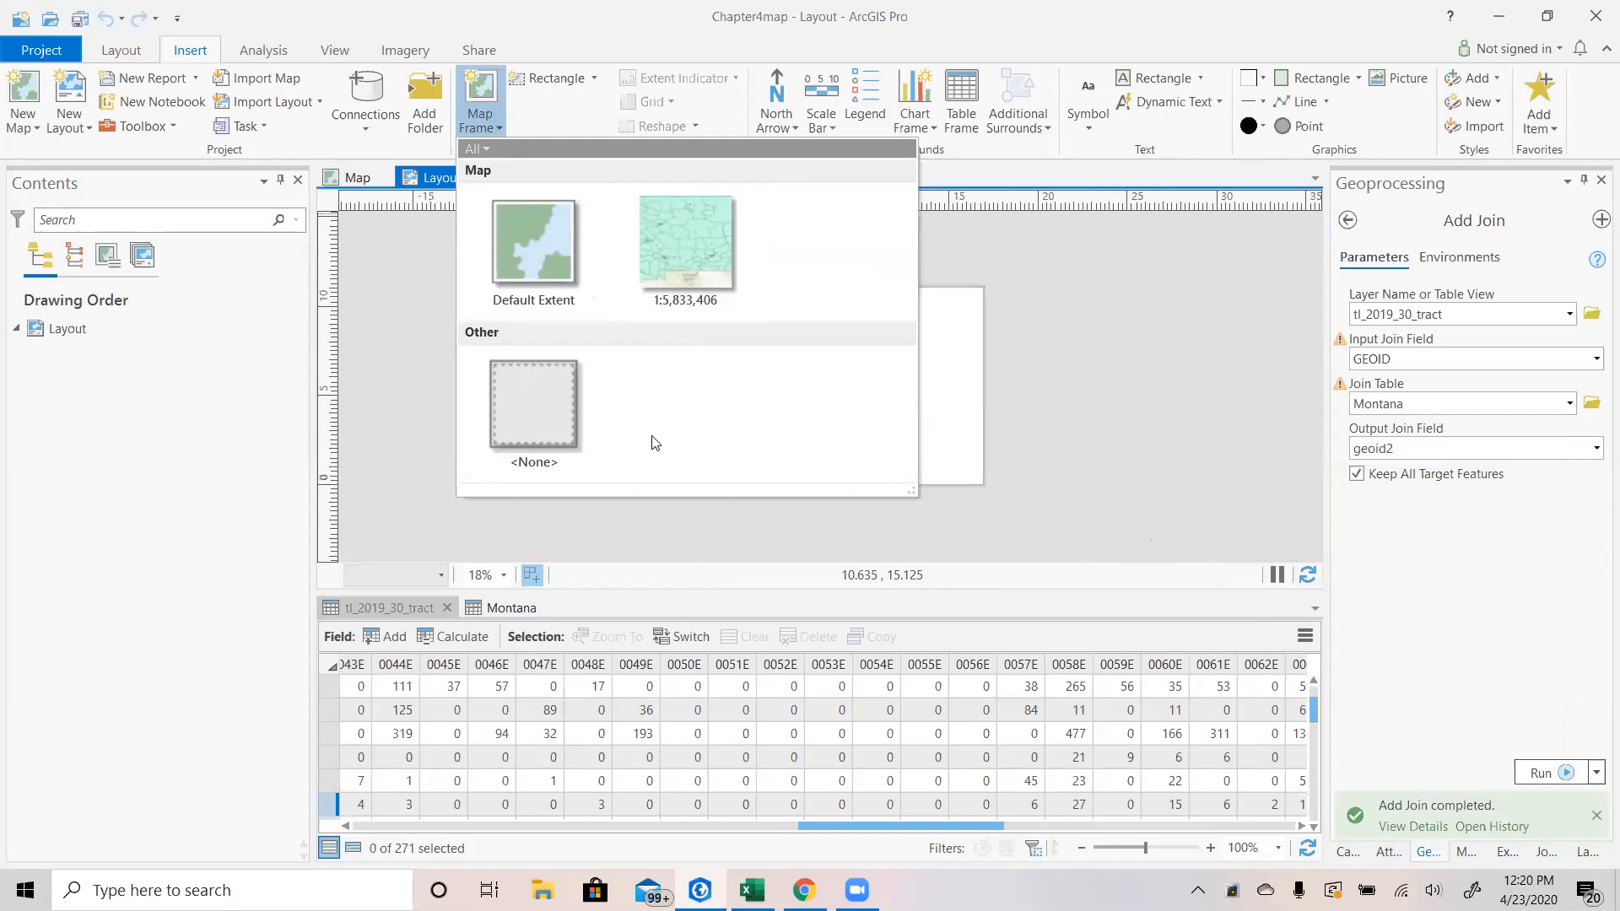
{"action": "left_click", "coordinate": [359, 180]}
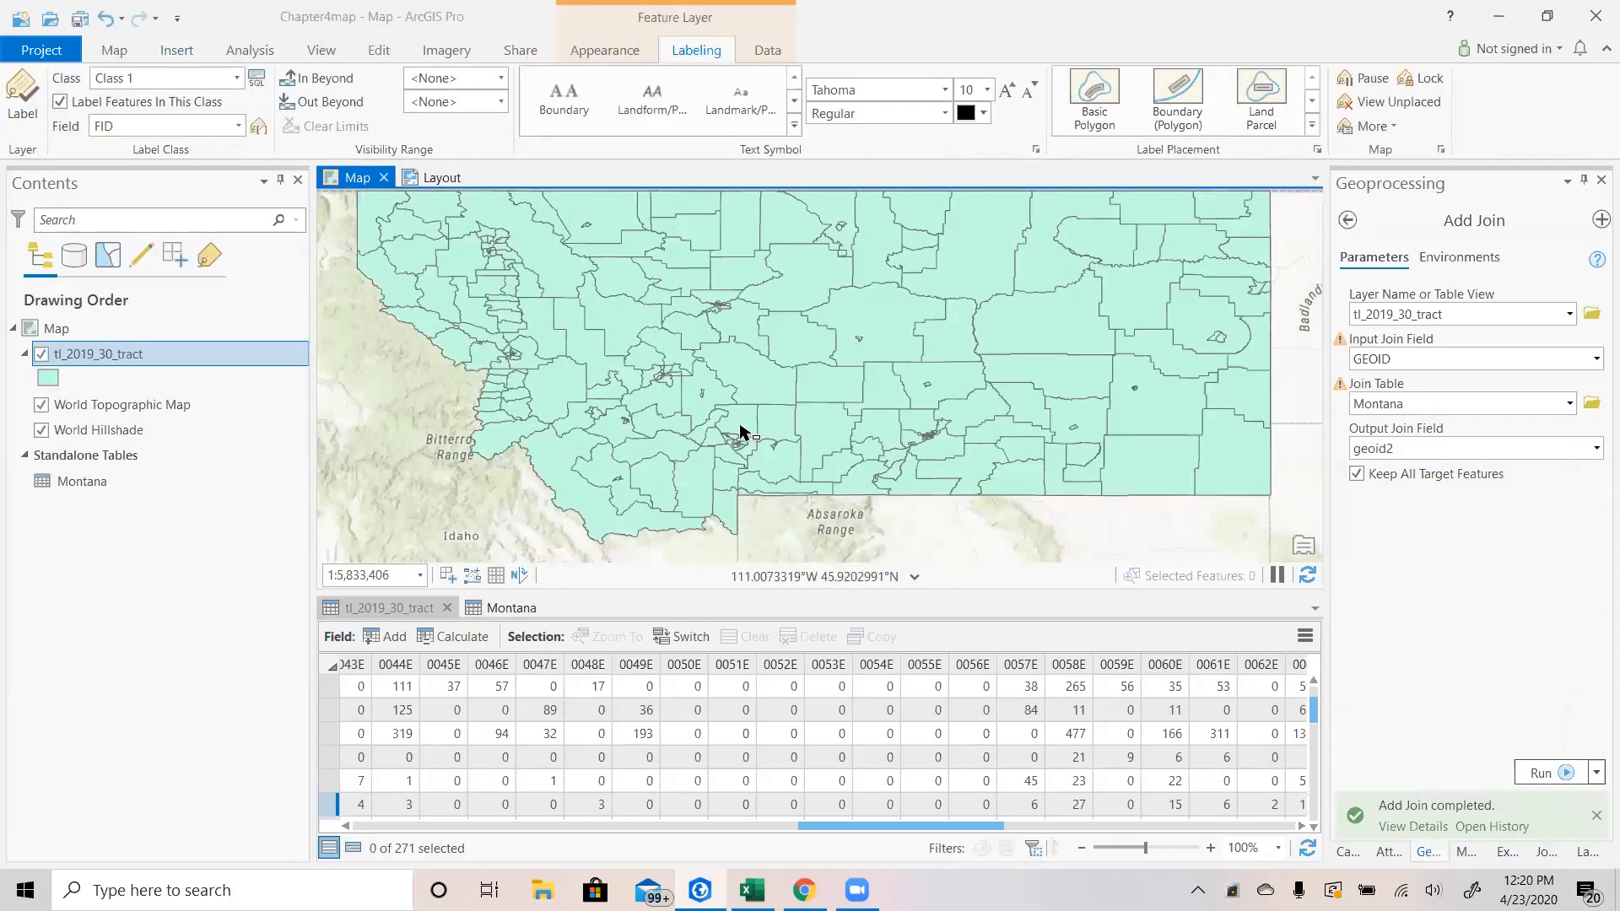
{"action": "scroll", "coordinate": [740, 431], "scroll_direction": "up", "scroll_amount": 2}
{"action": "scroll", "coordinate": [740, 431], "scroll_direction": "up", "scroll_amount": 1}
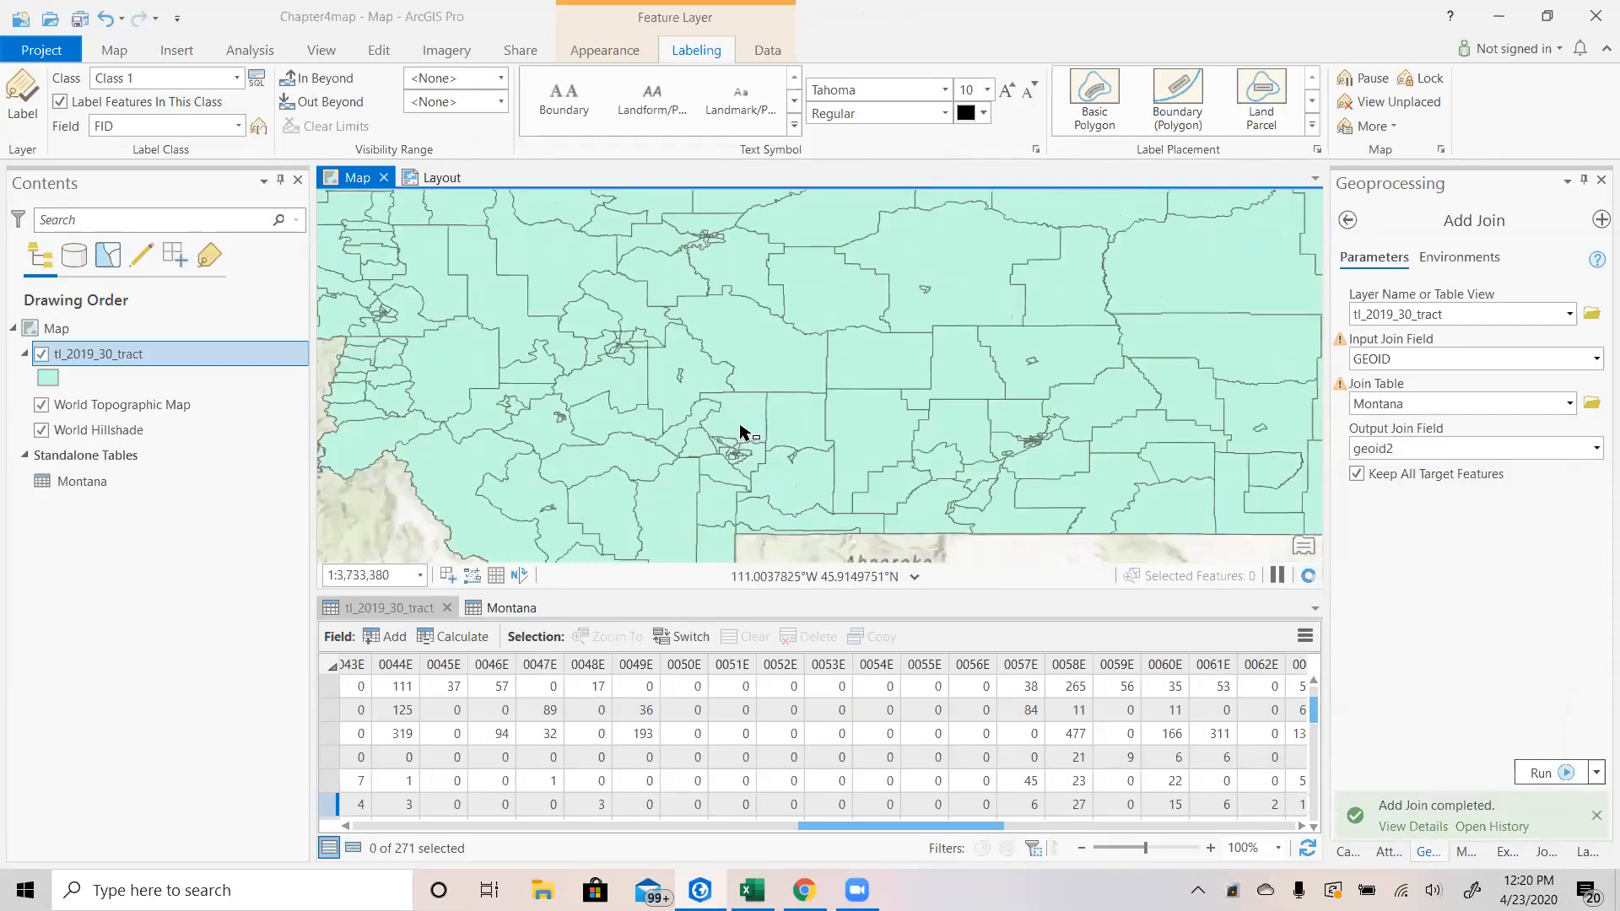
{"action": "scroll", "coordinate": [739, 431], "scroll_direction": "down", "scroll_amount": 2}
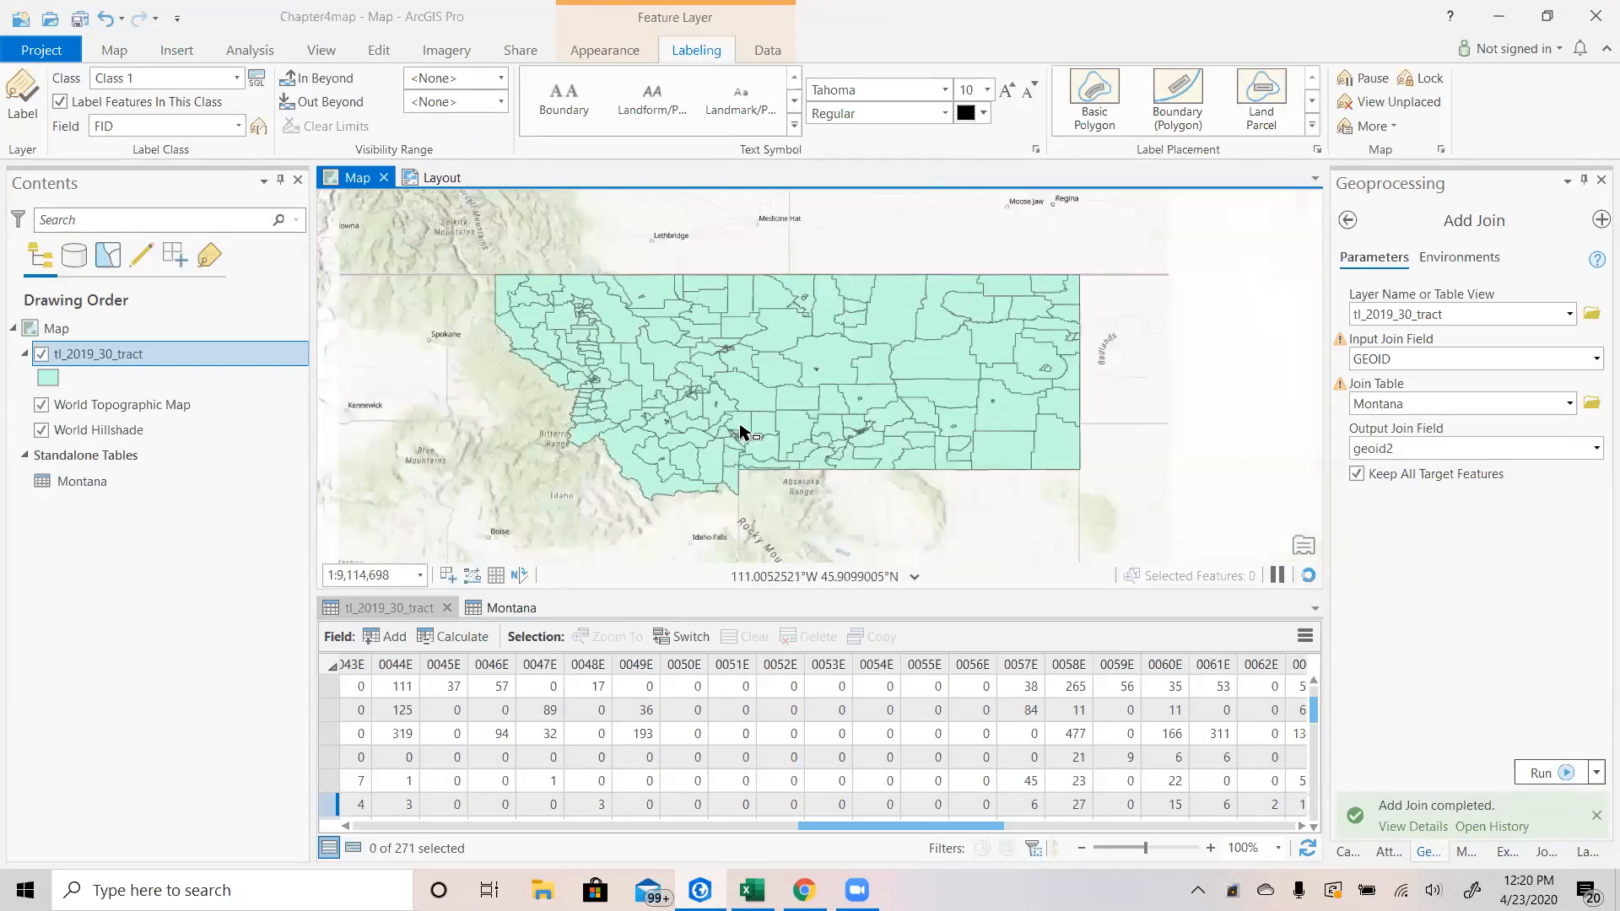
{"action": "scroll", "coordinate": [739, 431], "scroll_direction": "down", "scroll_amount": 2}
{"action": "left_click", "coordinate": [440, 177]}
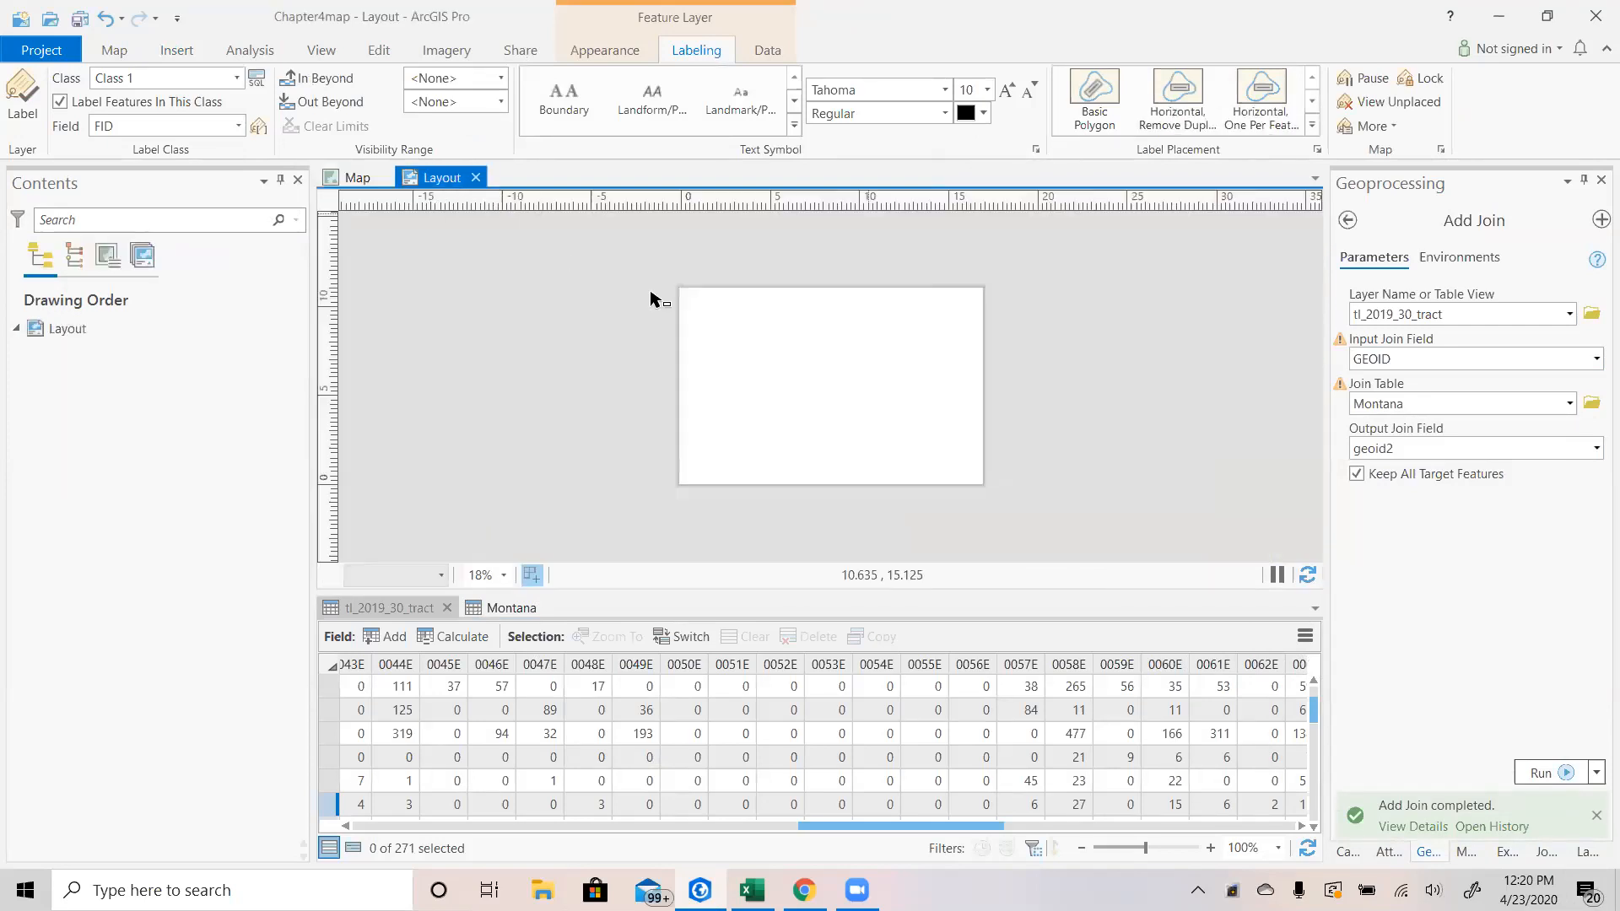
Insert a map frame of the Map view at its current scale, drawn to cover the whole layout page.
{"action": "left_click", "coordinate": [480, 100]}
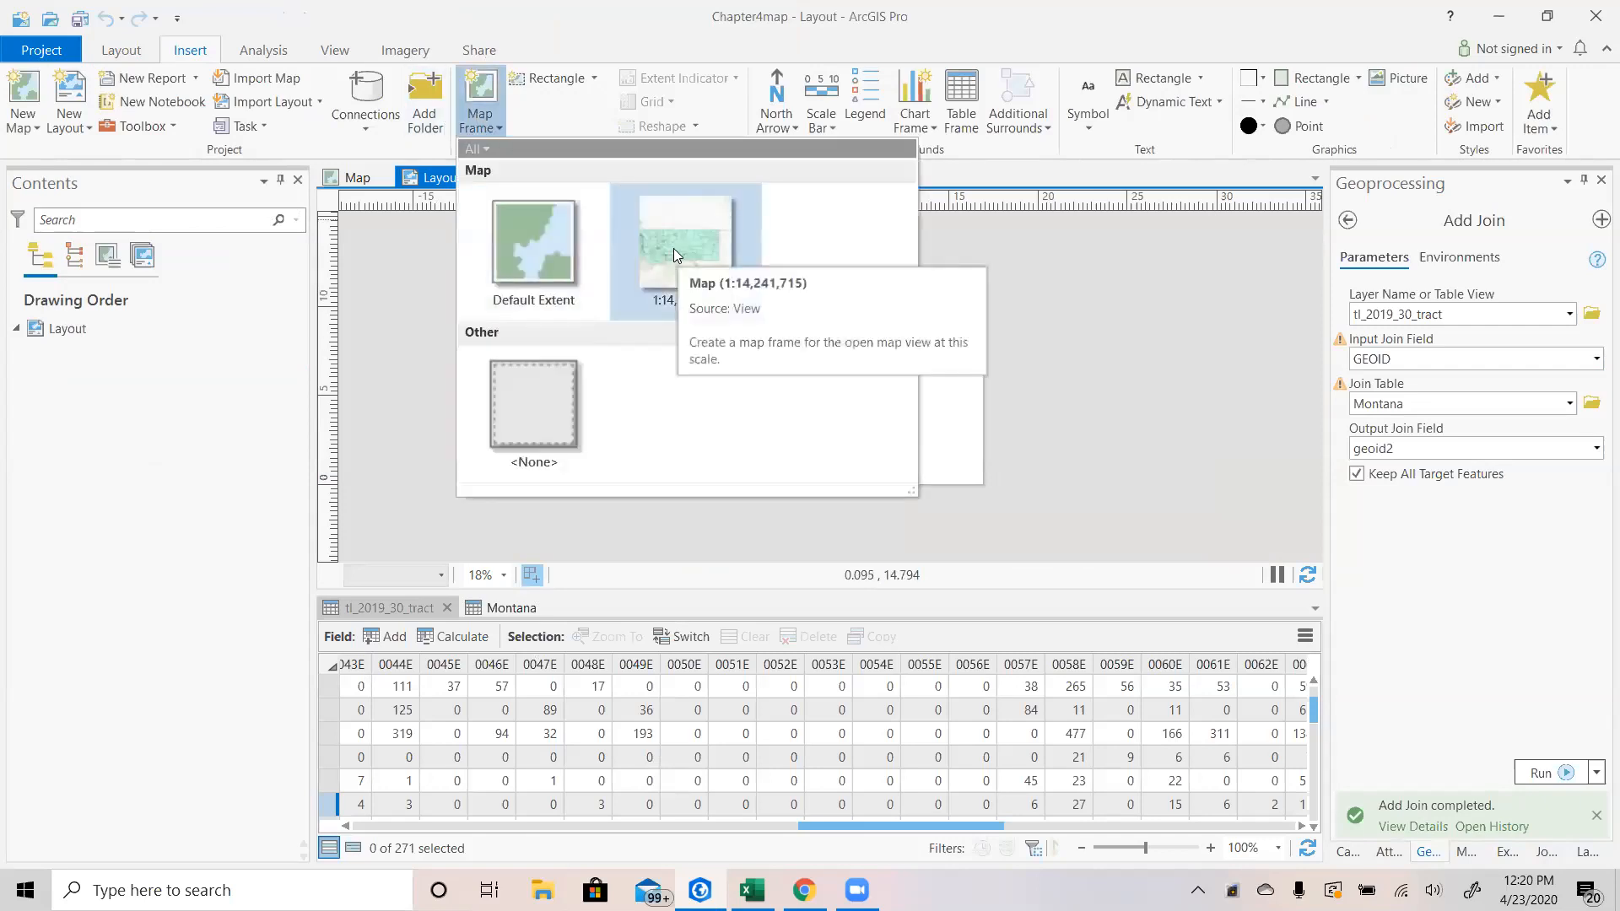
{"action": "left_click", "coordinate": [674, 248]}
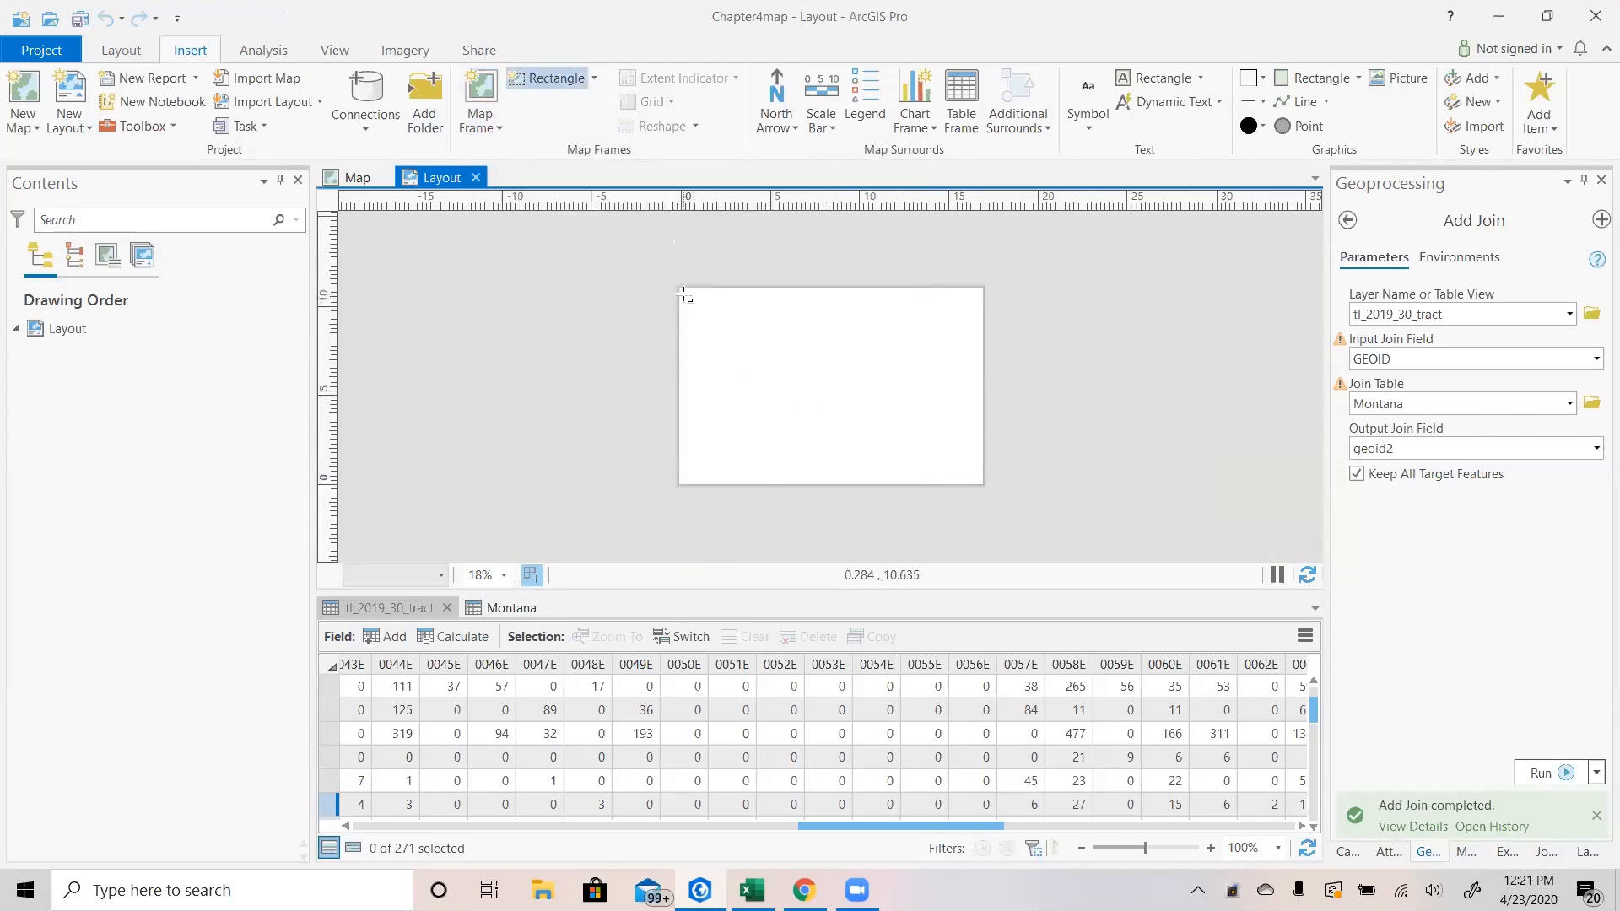
{"action": "mouse_move", "coordinate": [685, 294]}
{"action": "left_mouse_down"}
{"action": "mouse_move", "coordinate": [983, 325]}
{"action": "mouse_move", "coordinate": [978, 480]}
{"action": "left_mouse_up"}
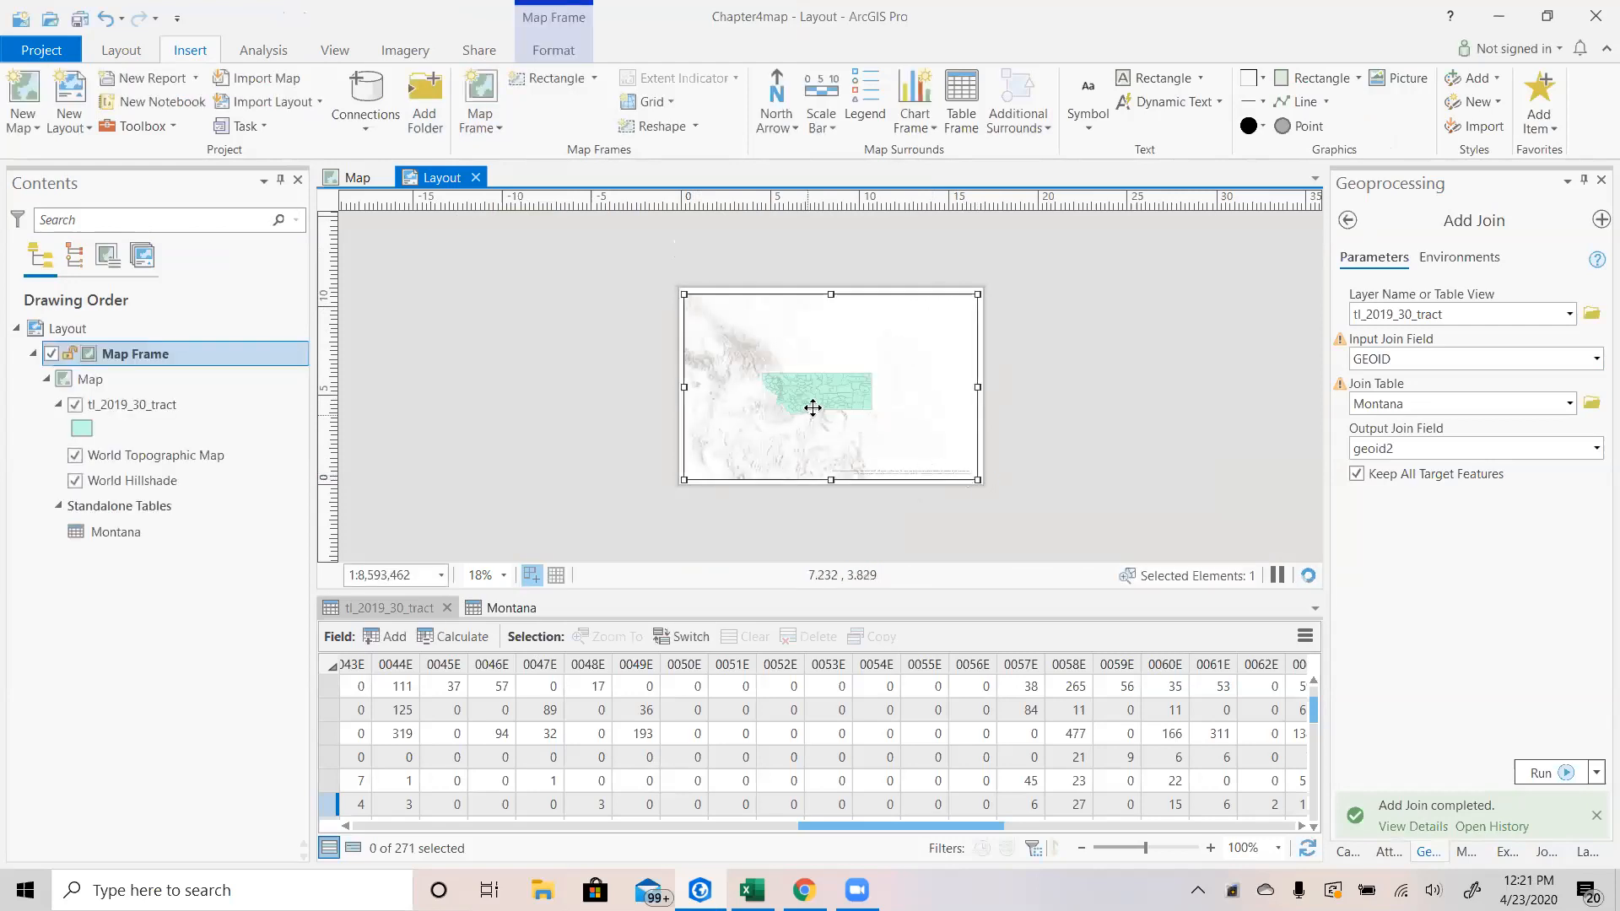
Activate the map frame and zoom its map in so the Montana tracts fill most of the frame.
{"action": "scroll", "coordinate": [813, 408], "scroll_direction": "up", "scroll_amount": 2}
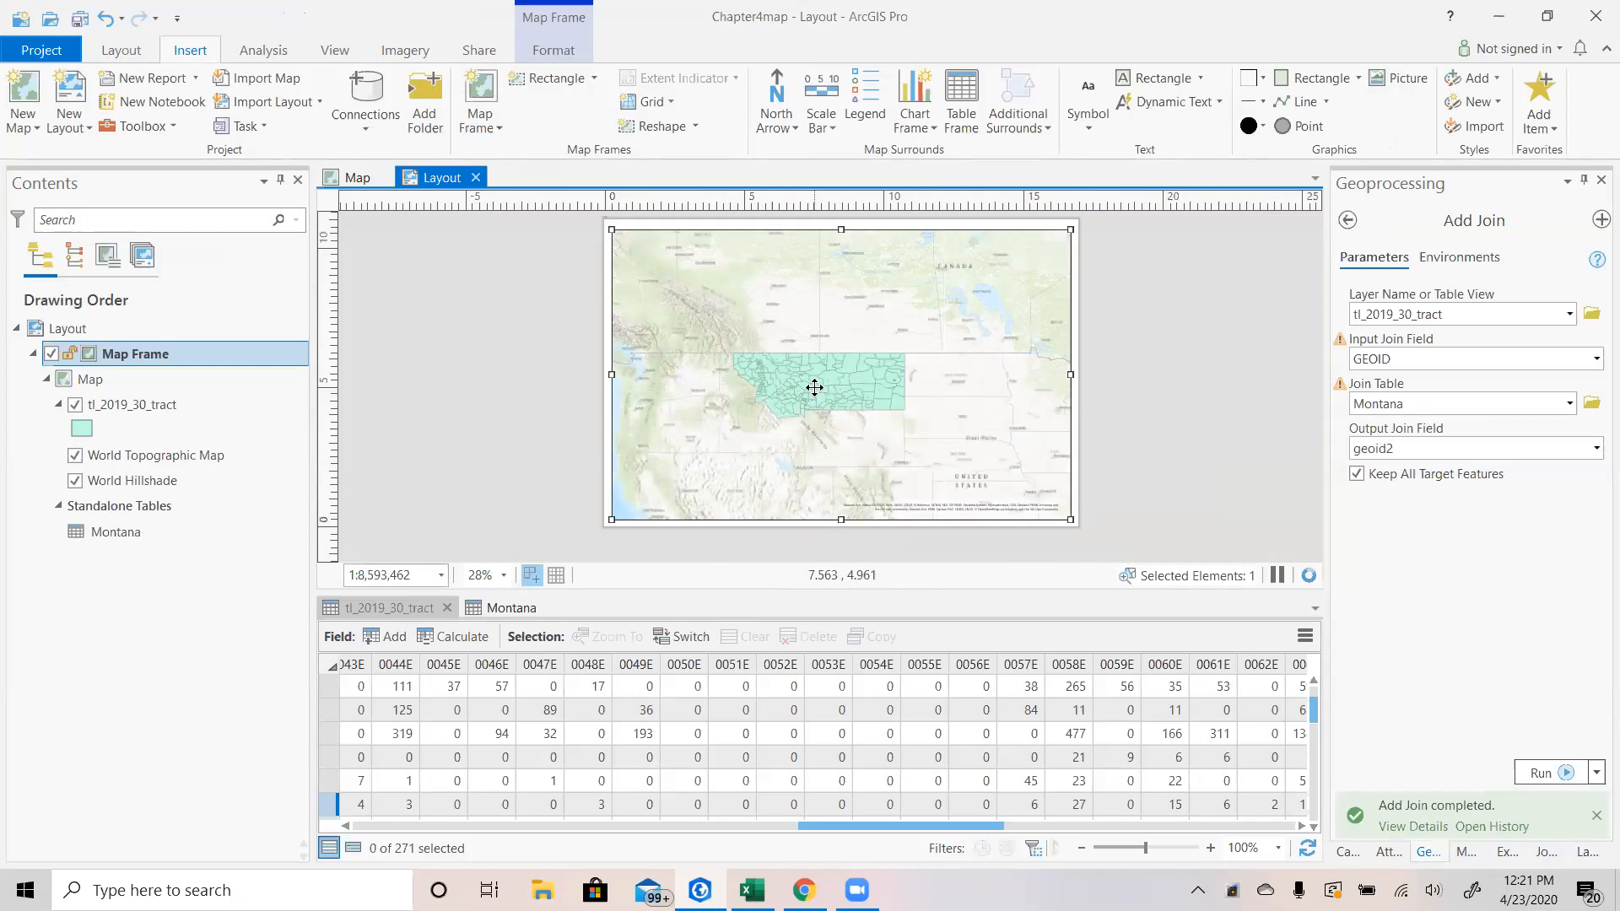
{"action": "right_click", "coordinate": [816, 391]}
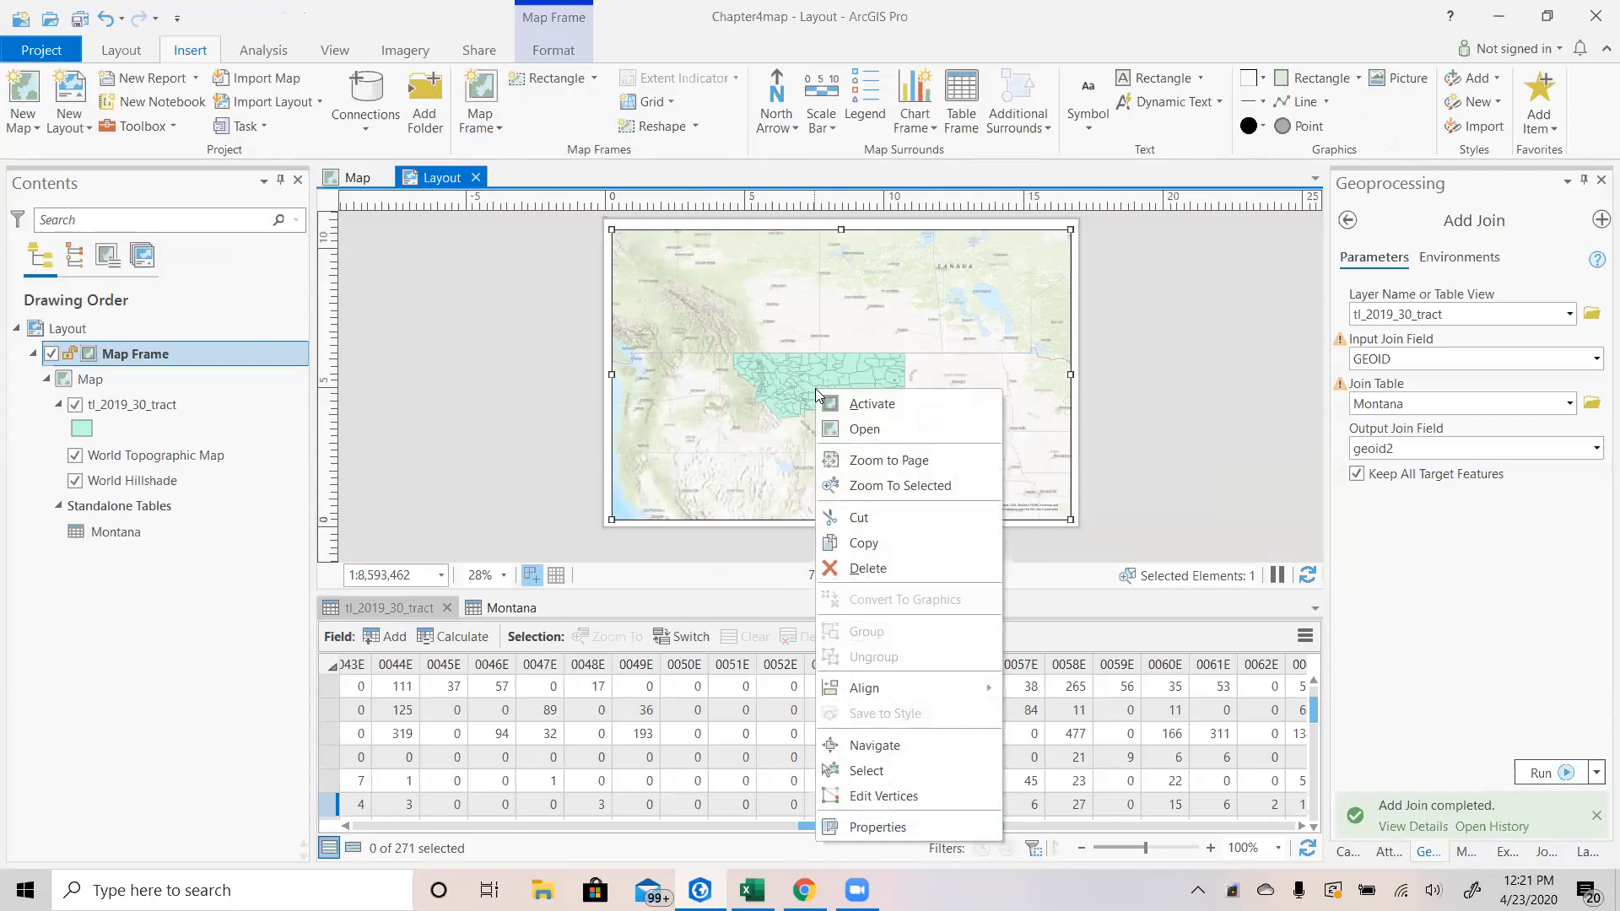
{"action": "left_click", "coordinate": [879, 408]}
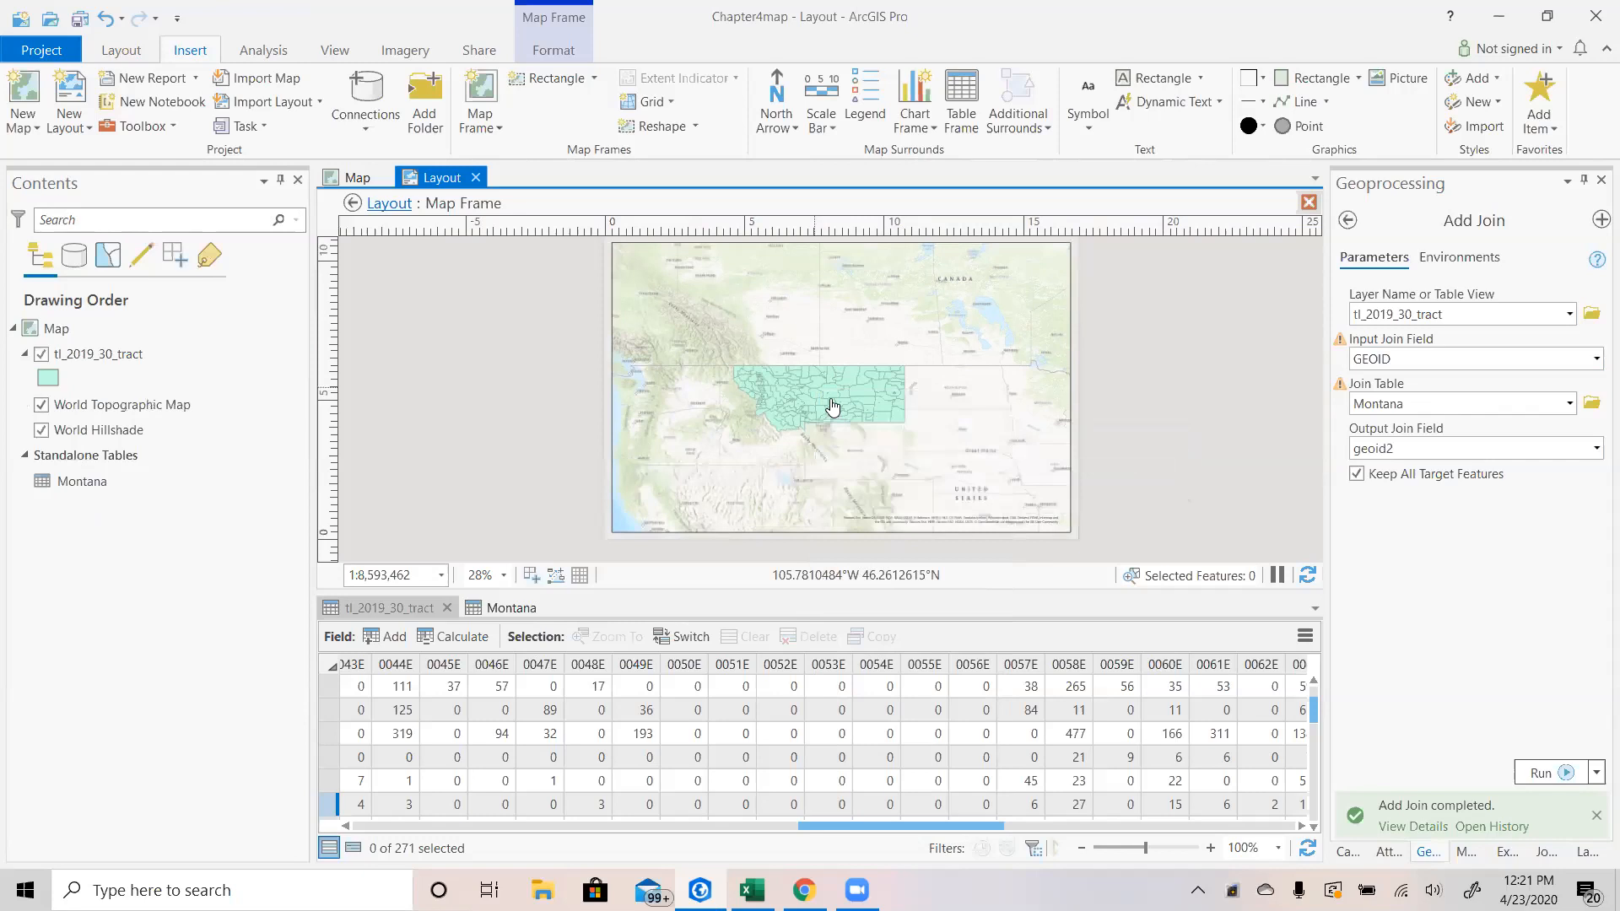
{"action": "scroll", "coordinate": [833, 408], "scroll_direction": "up", "scroll_amount": 2}
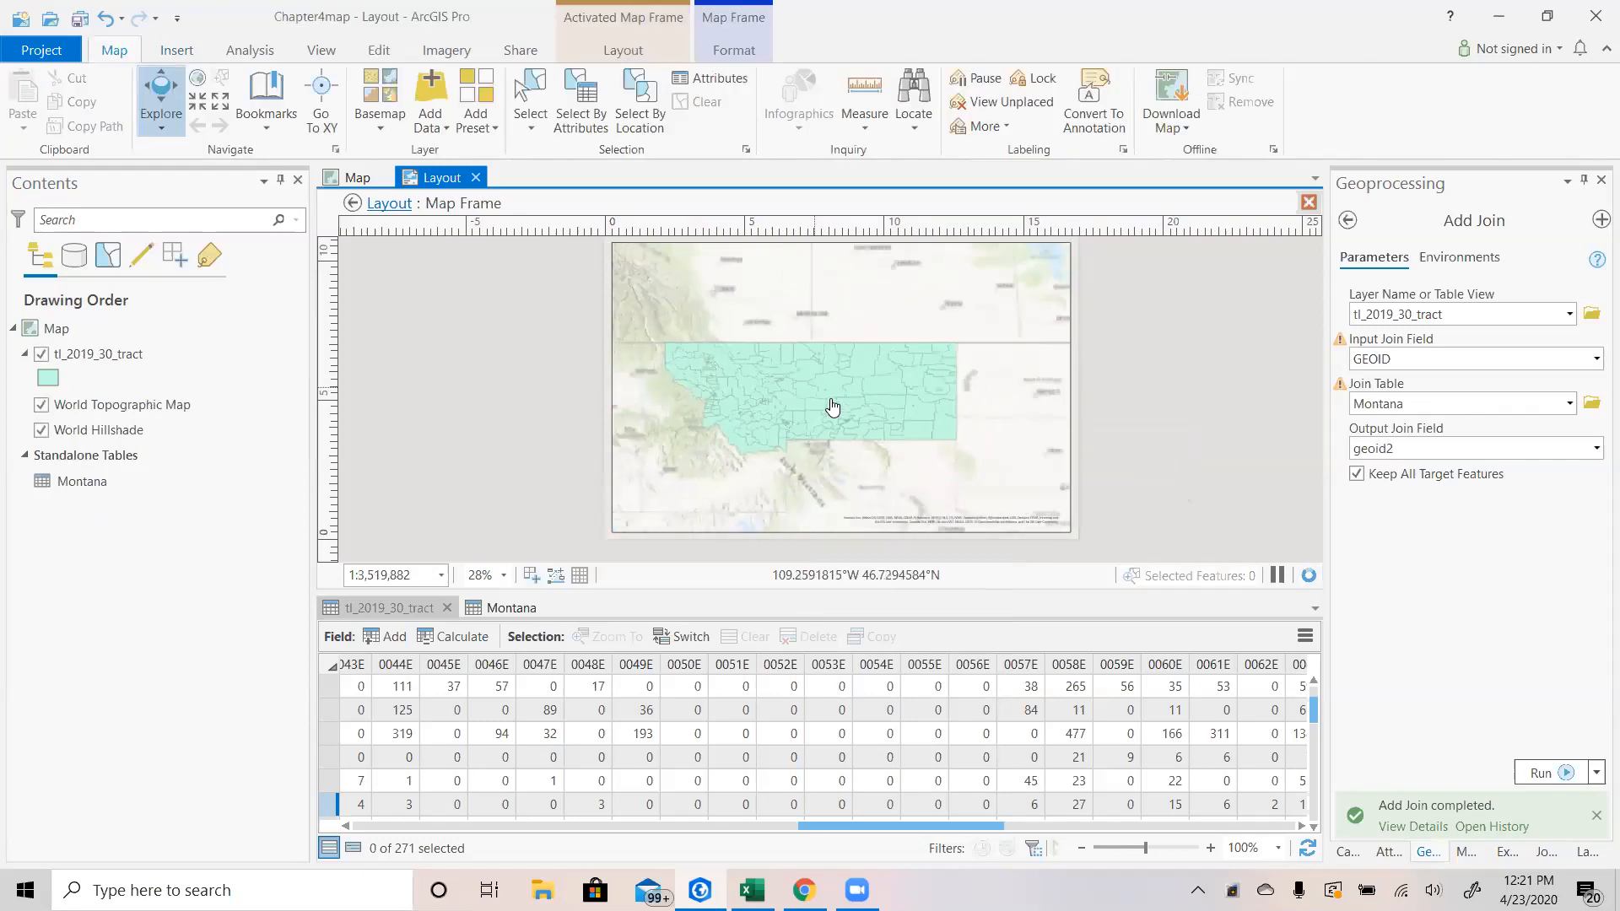
{"action": "left_click_drag", "start_coordinate": [781, 403], "coordinate": [797, 403]}
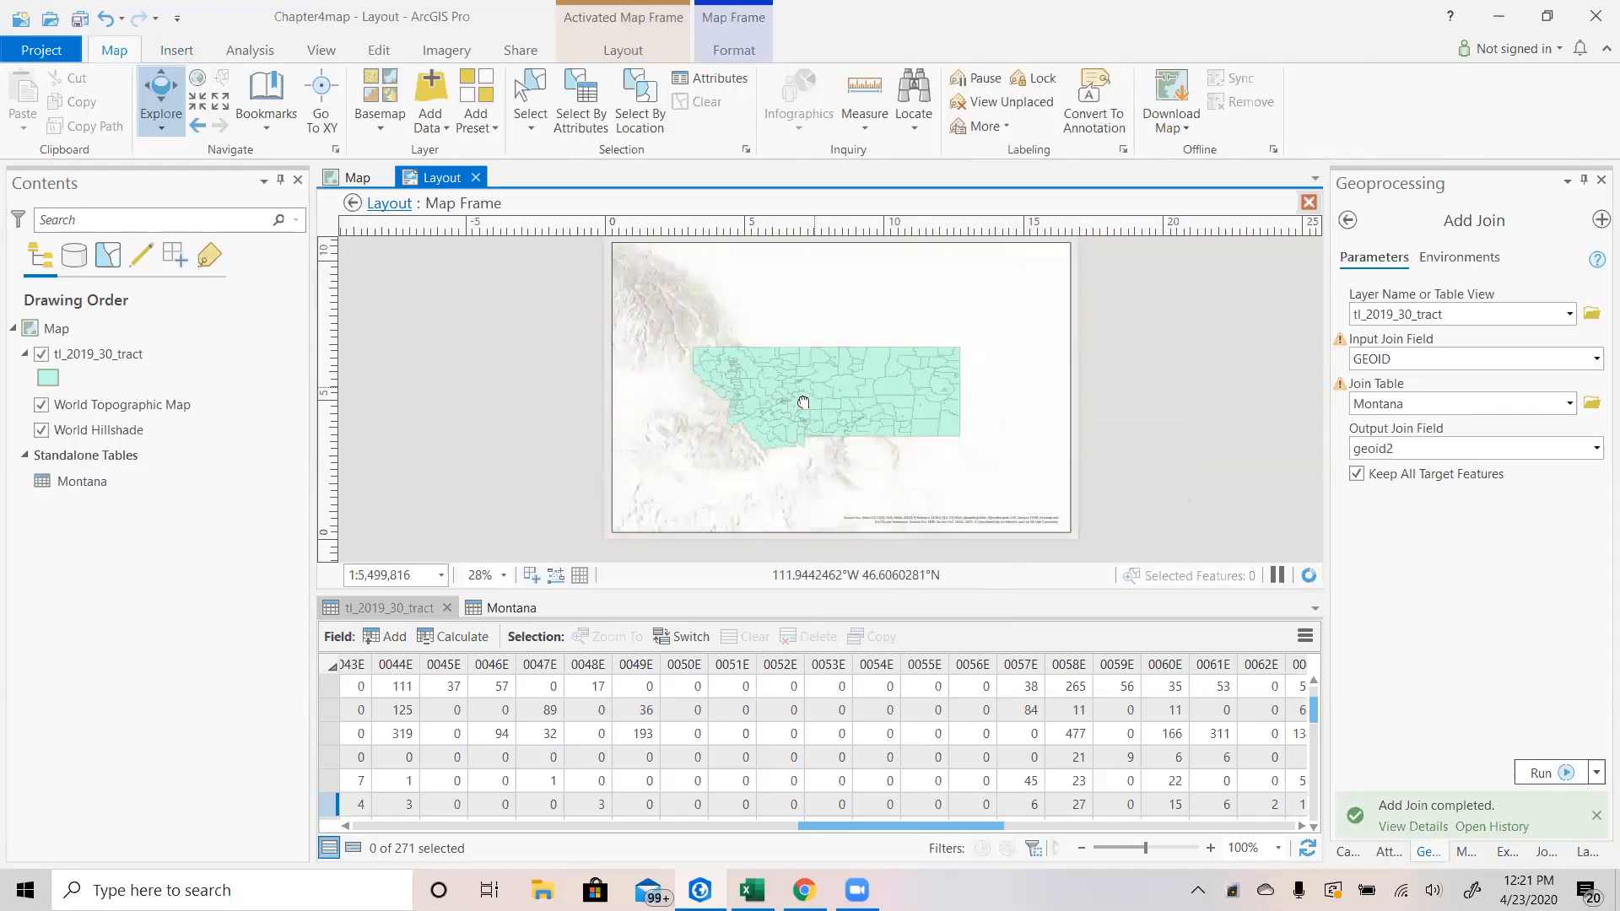
{"action": "scroll", "coordinate": [804, 408], "scroll_direction": "up", "scroll_amount": 2}
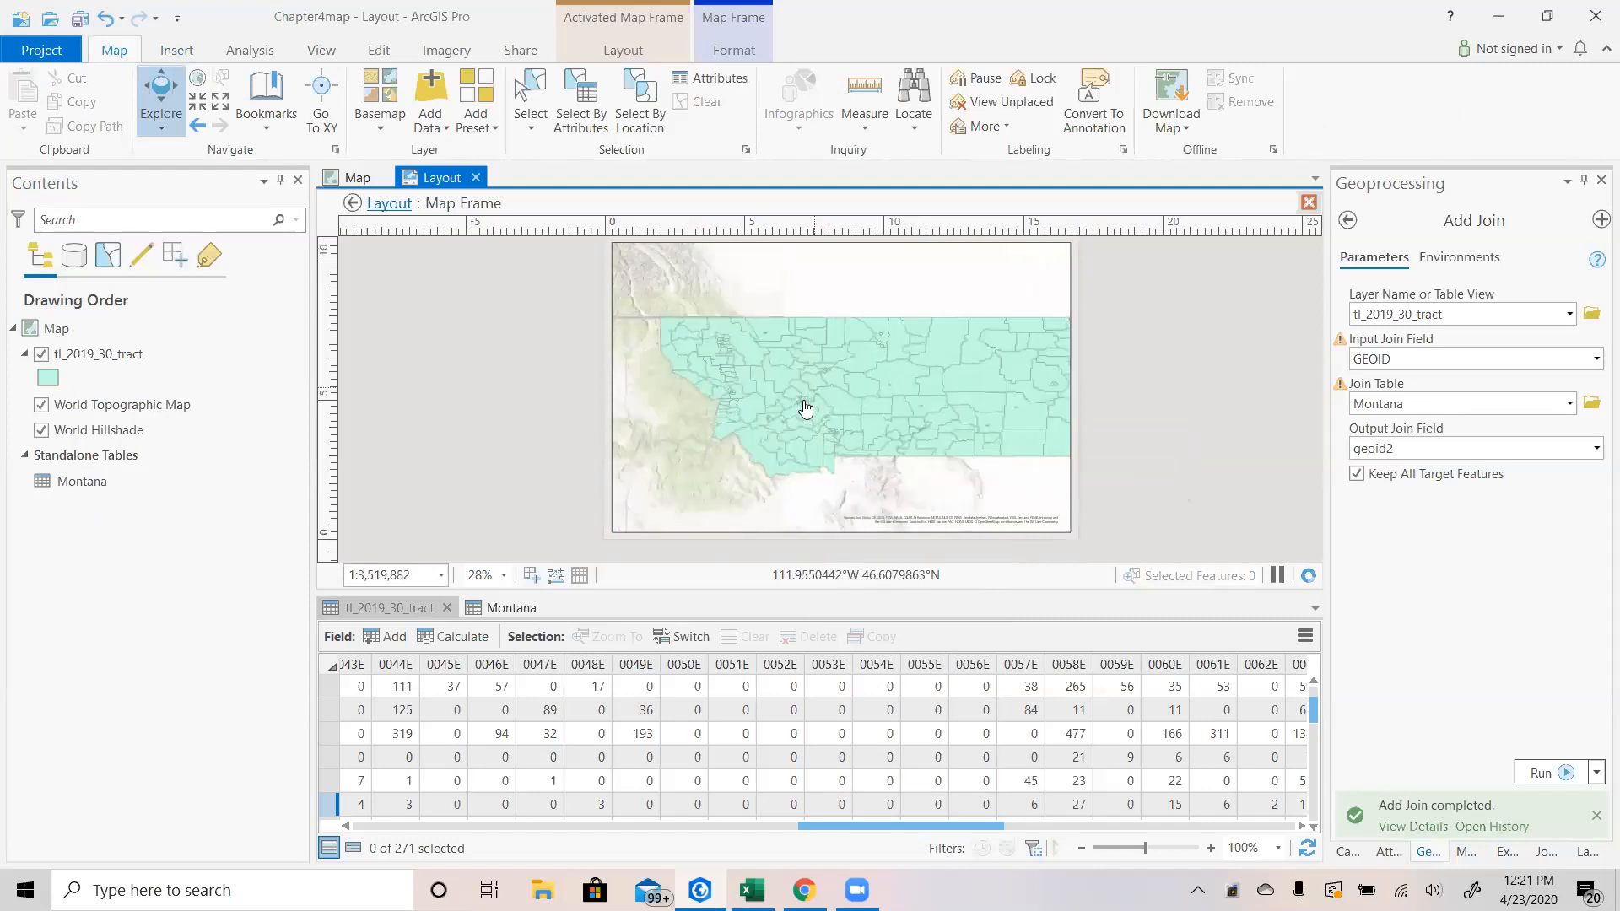
{"action": "scroll", "coordinate": [757, 405], "scroll_direction": "up", "scroll_amount": 1}
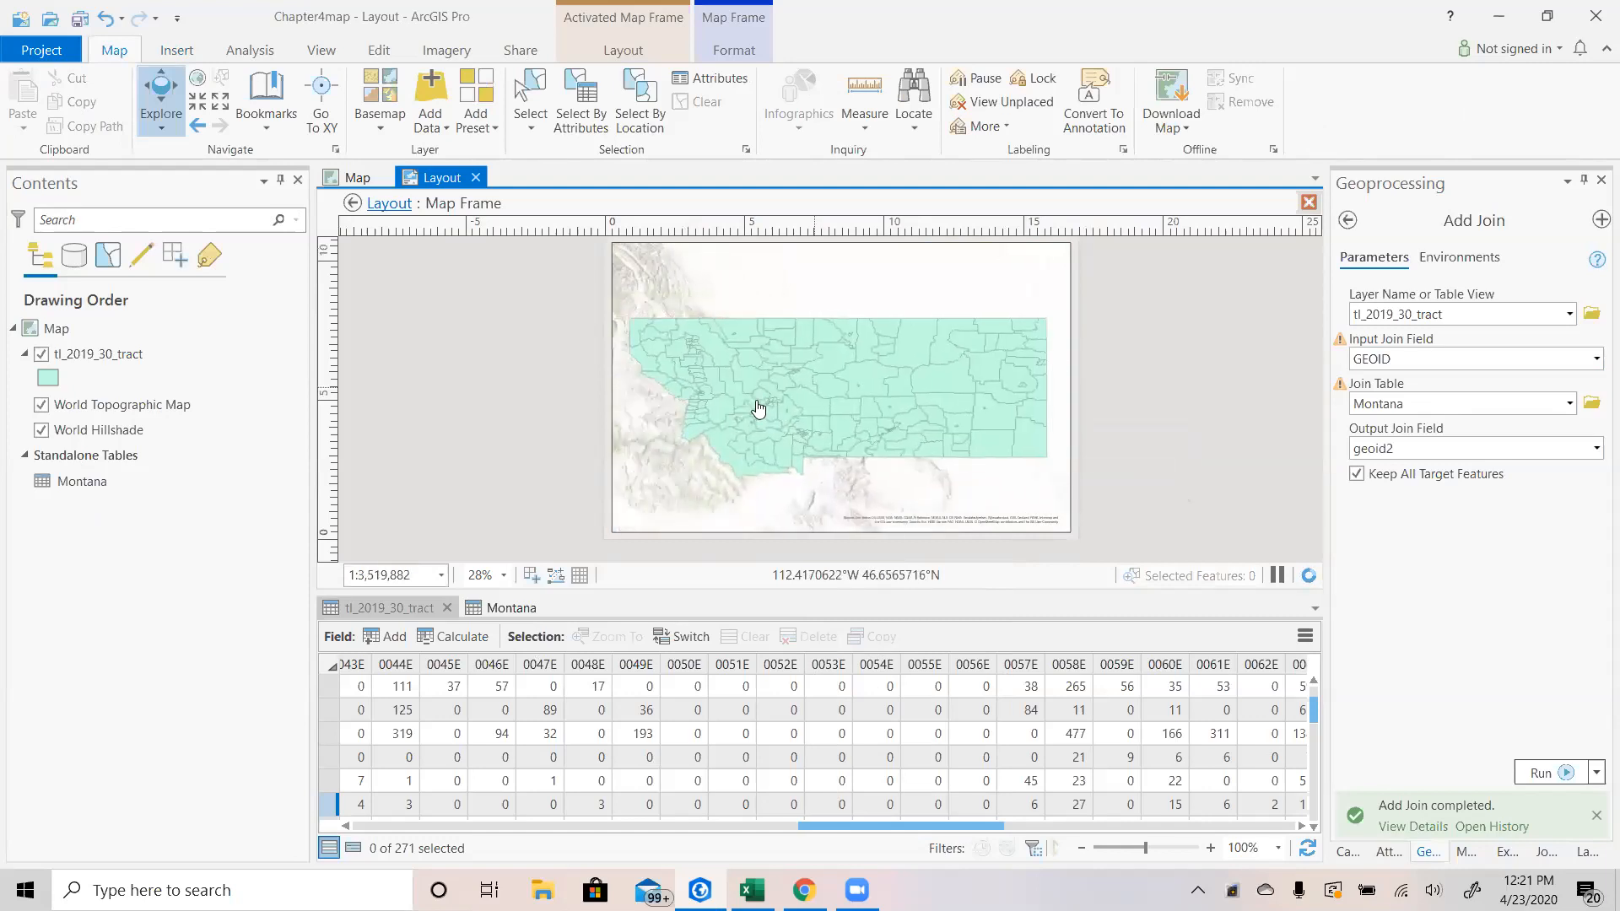
{"action": "scroll", "coordinate": [758, 408], "scroll_direction": "down", "scroll_amount": 1}
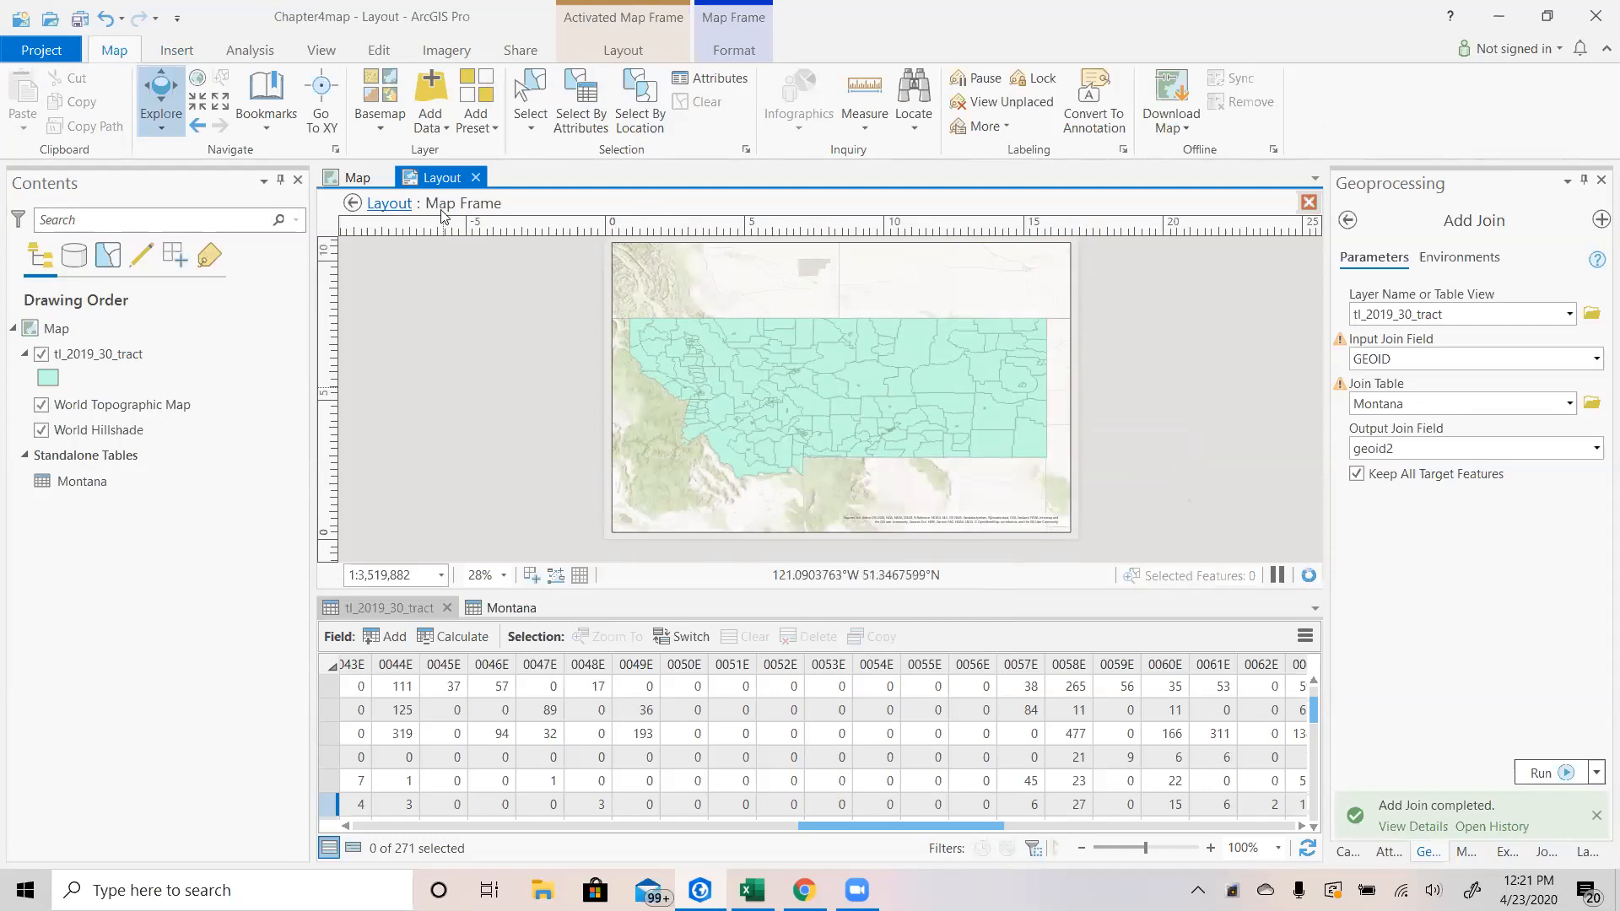
{"action": "left_click", "coordinate": [390, 207]}
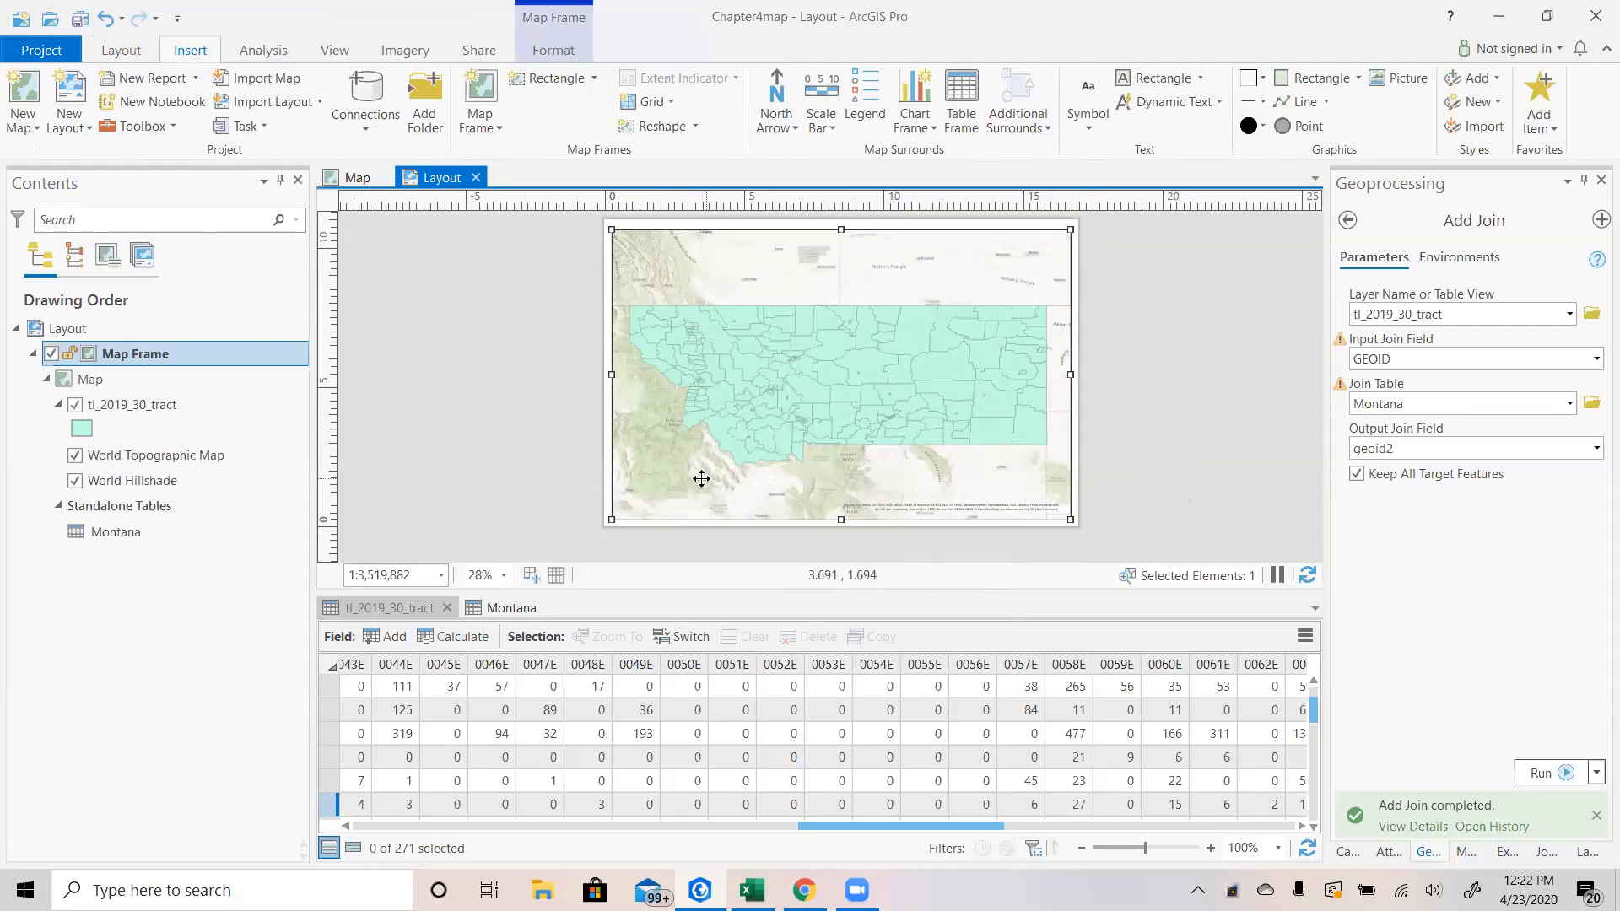
{"action": "scroll", "coordinate": [660, 466], "scroll_direction": "up", "scroll_amount": 4}
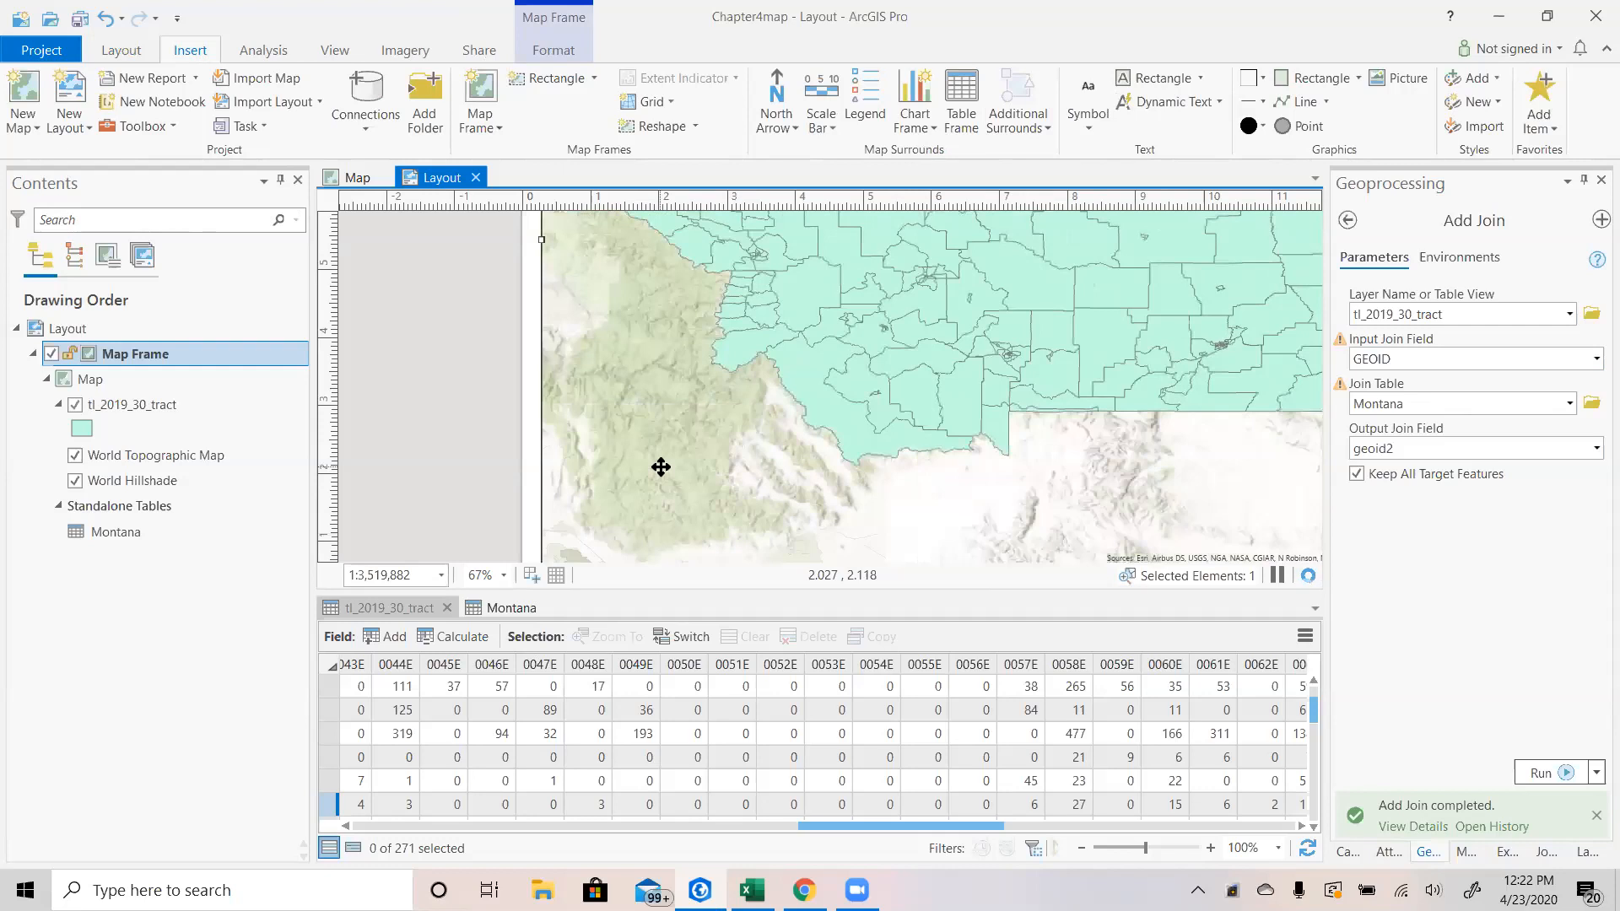
{"action": "scroll", "coordinate": [661, 467], "scroll_direction": "down", "scroll_amount": 2}
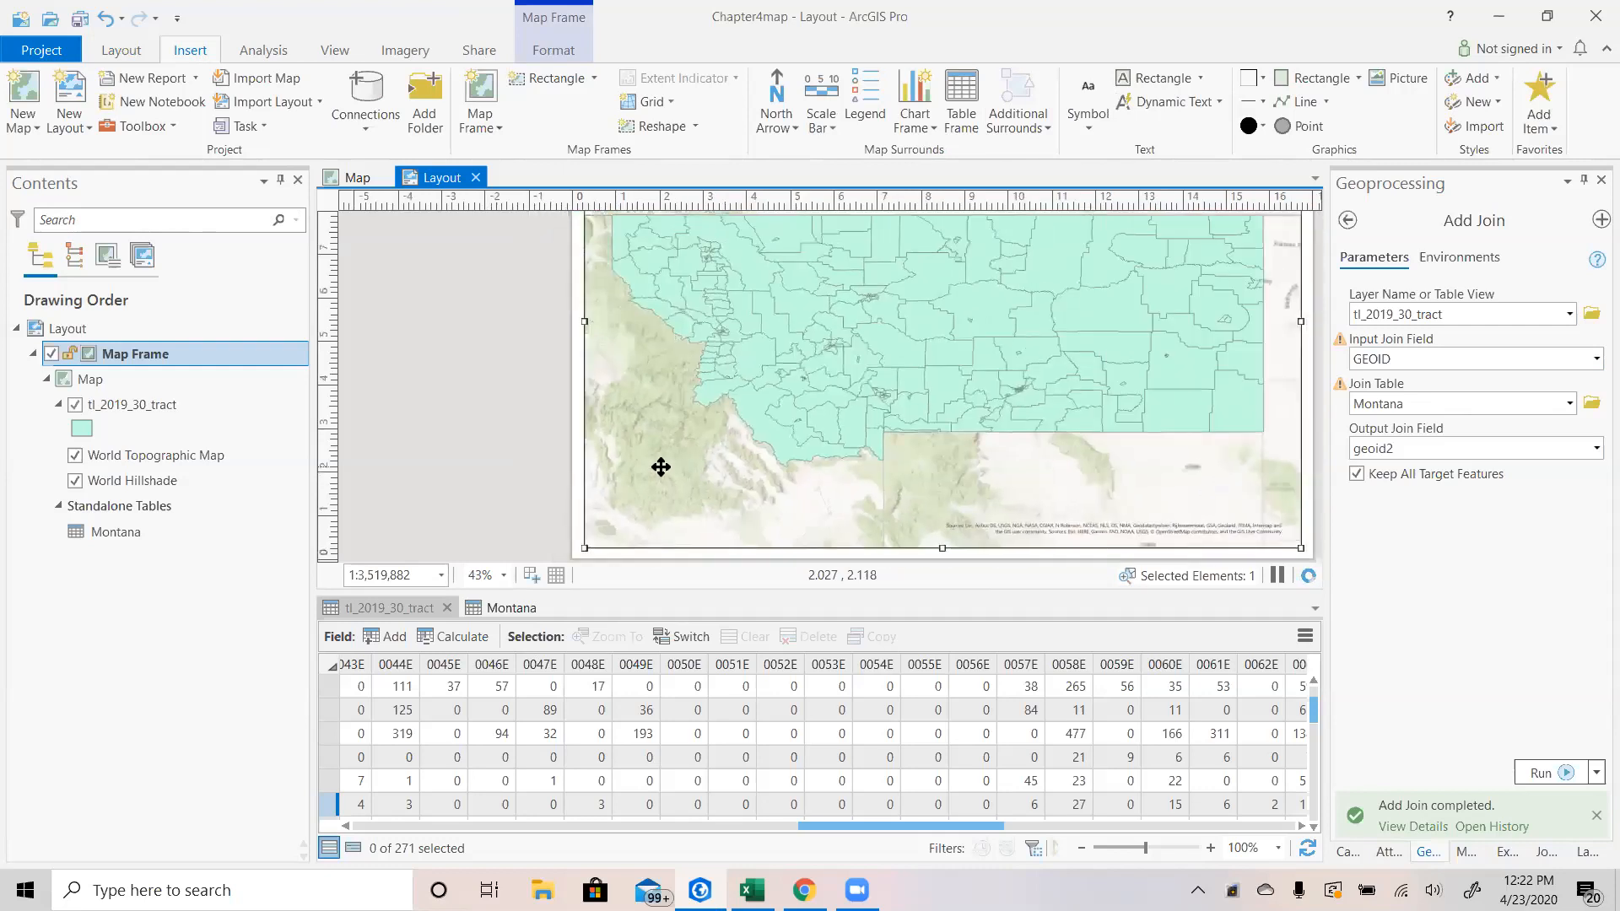
{"action": "scroll", "coordinate": [661, 467], "scroll_direction": "down", "scroll_amount": 2}
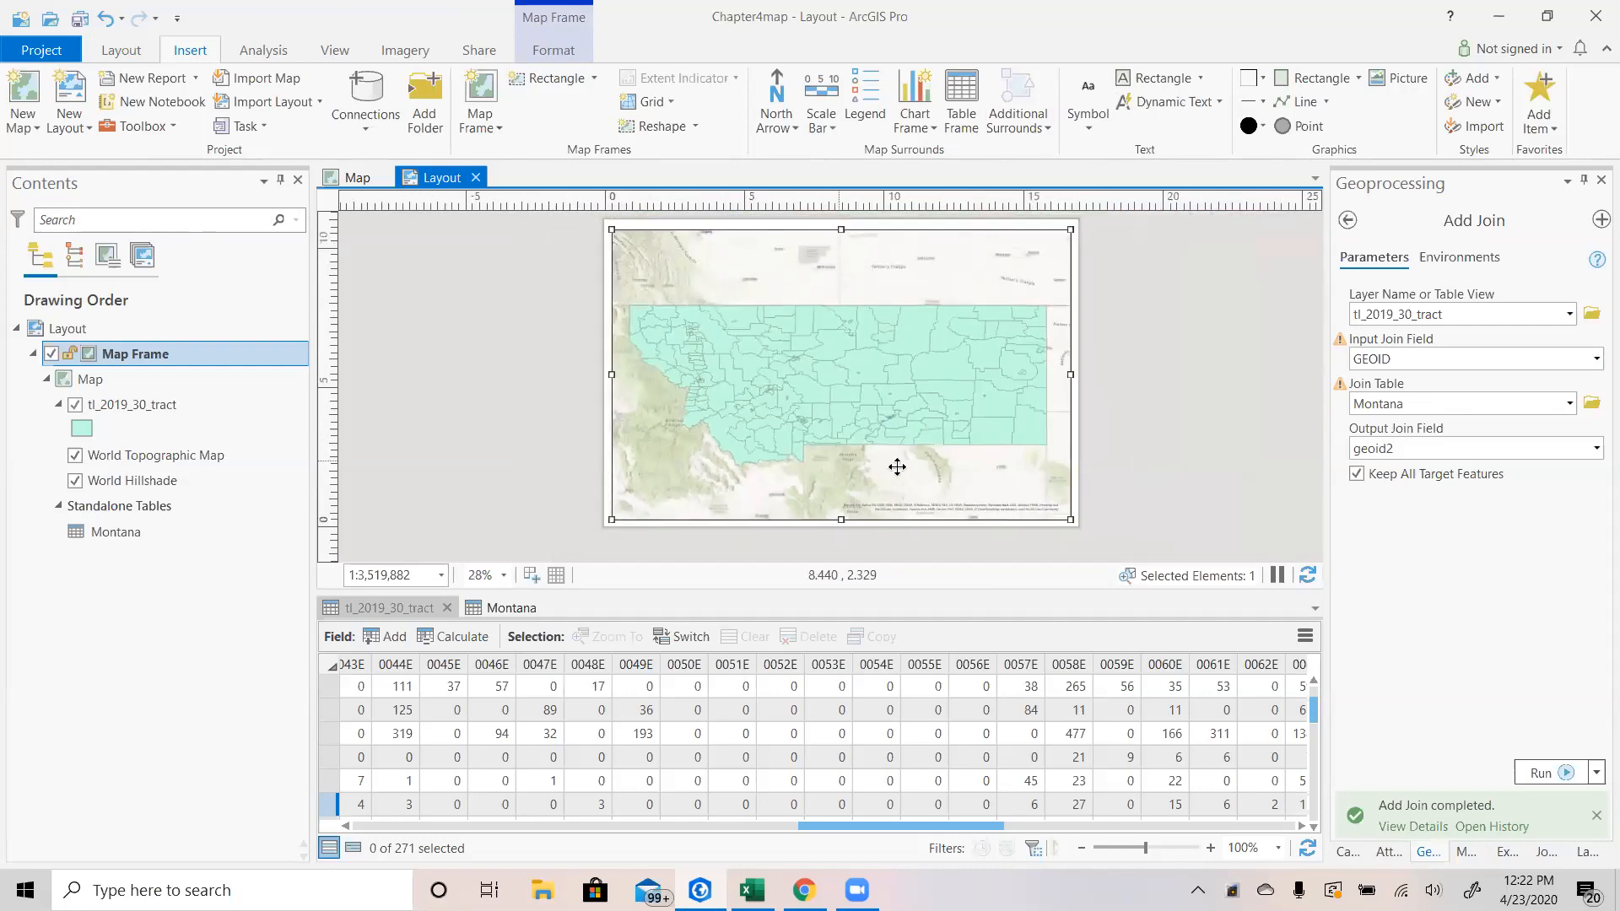